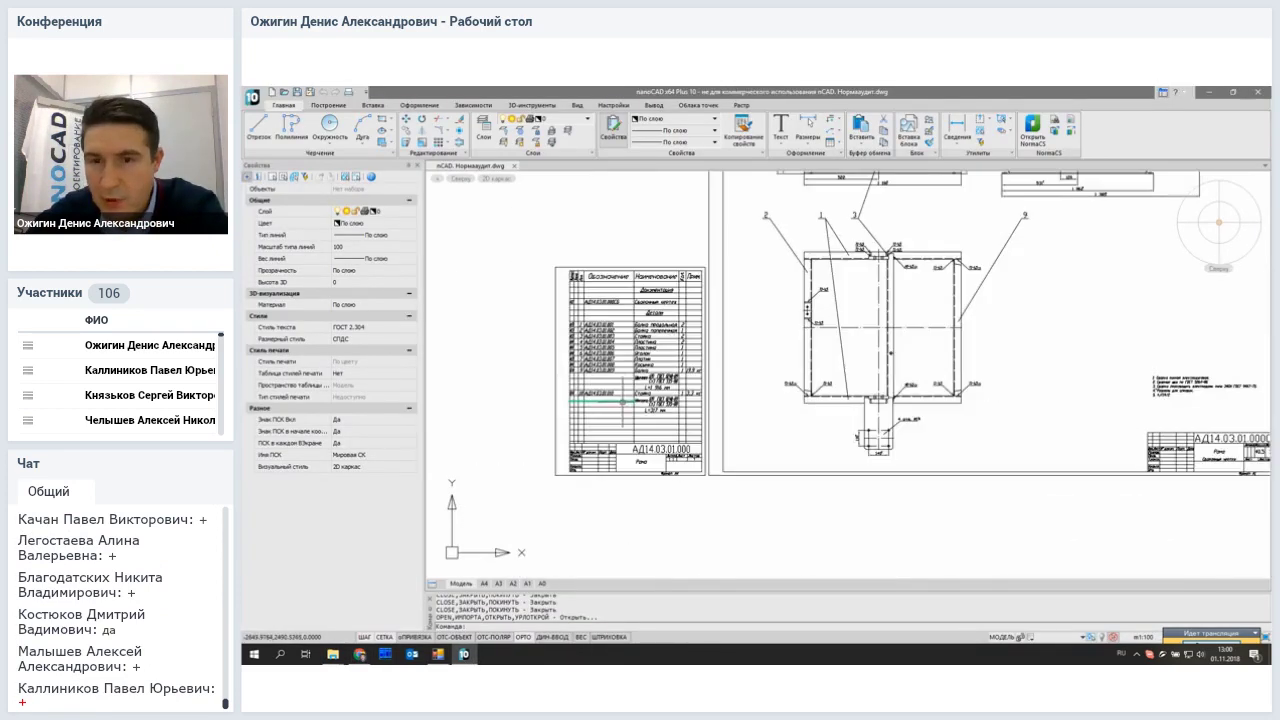
Step: Examine the GOST references in the upper specification and in the technical notes of the assembly drawing
scroll(785, 352, up, 3)
scroll(785, 352, down, 3)
scroll(785, 352, up, 2)
scroll(740, 345, up, 6)
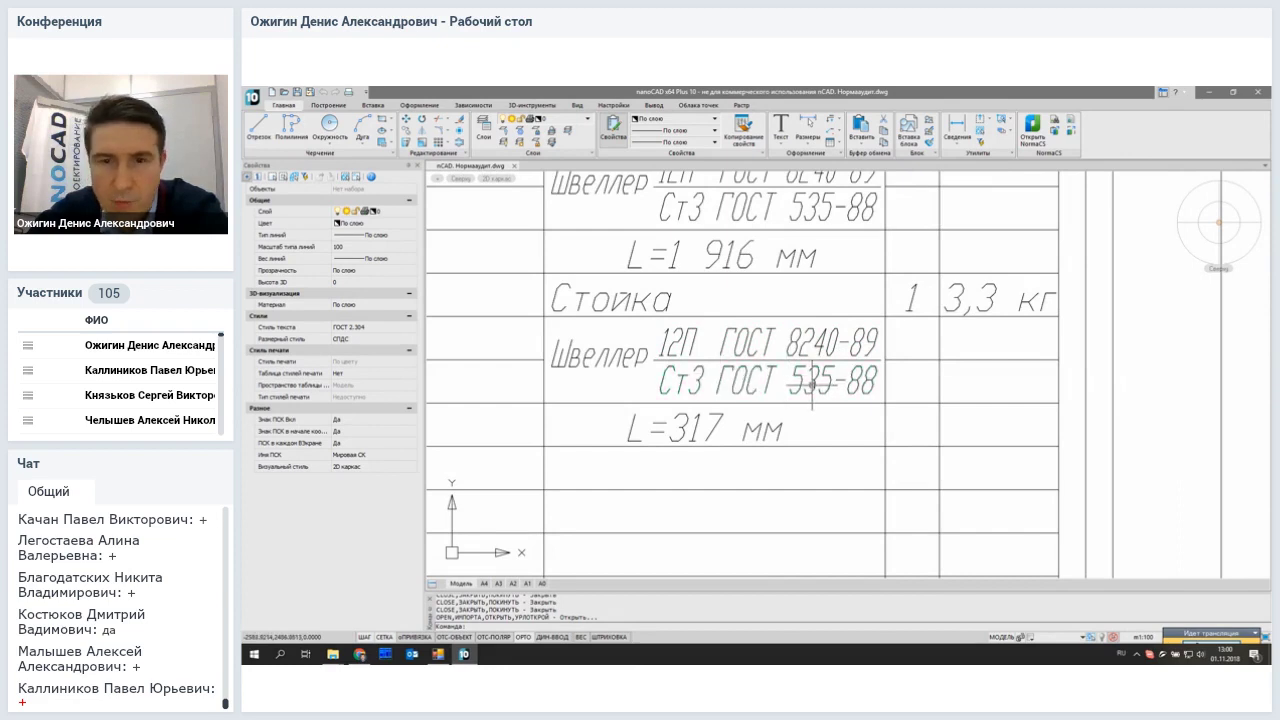
scroll(811, 381, down, 5)
scroll(911, 336, up, 5)
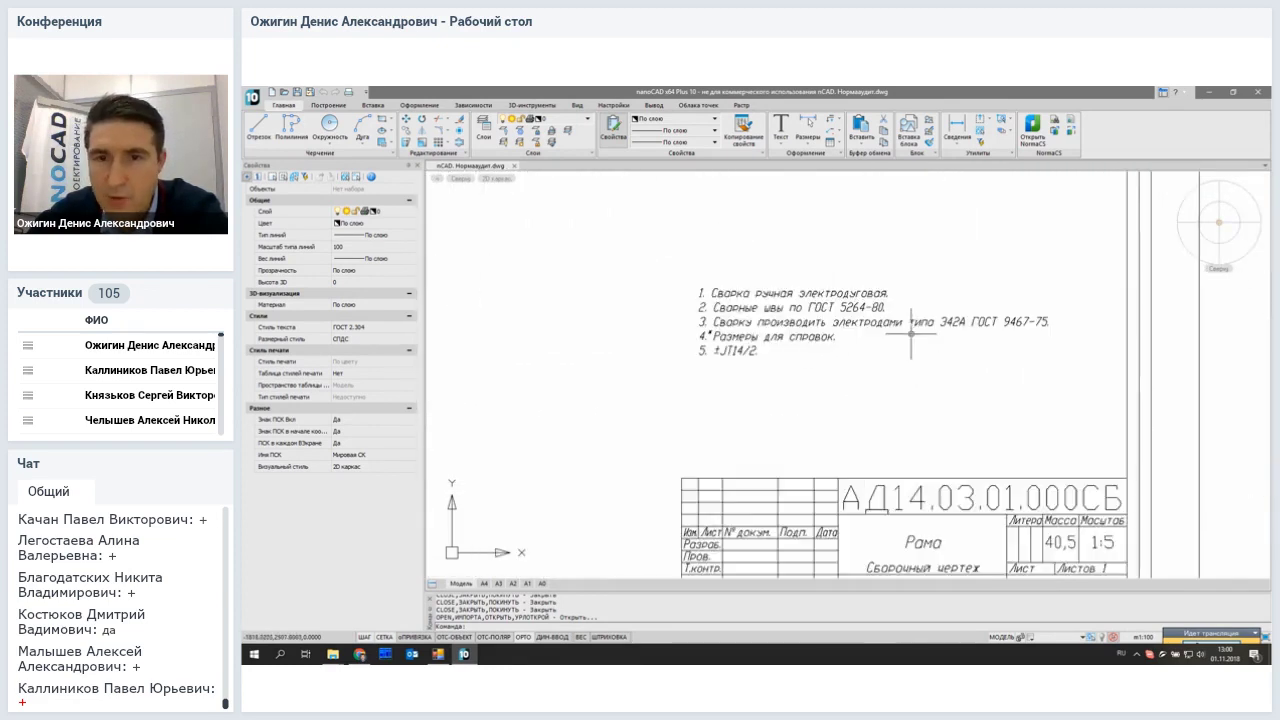
scroll(911, 336, up, 2)
scroll(1079, 325, up, 1)
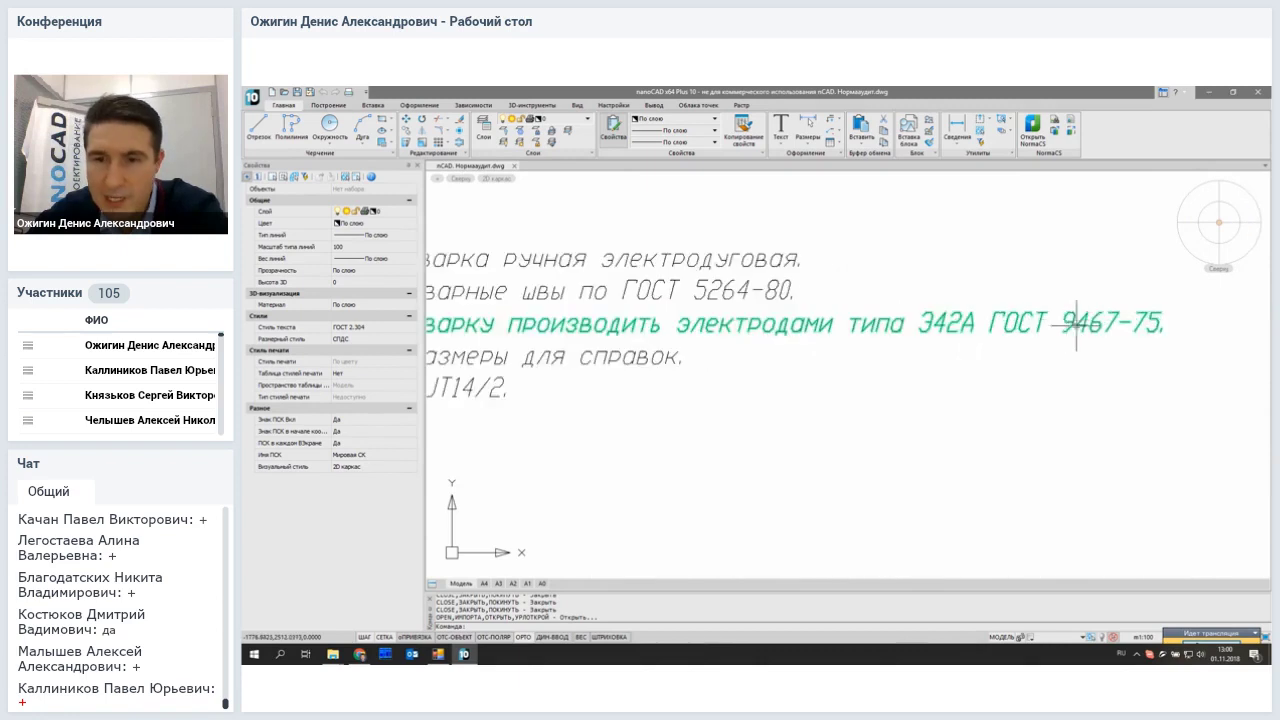
Step: Examine the material GOST references in the title blocks of the upper row's part drawings
scroll(866, 328, down, 4)
middle_drag(866, 328, 630, 328)
scroll(735, 450, up, 4)
scroll(735, 450, down, 4)
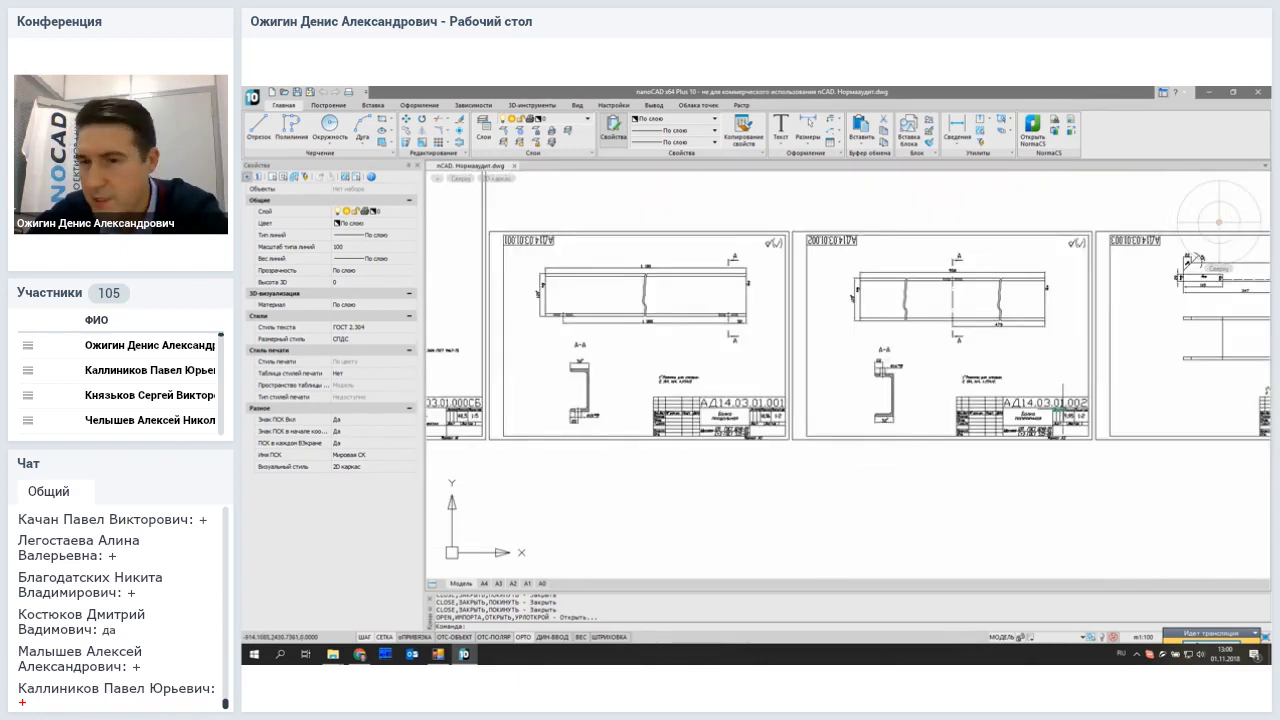
scroll(920, 440, up, 5)
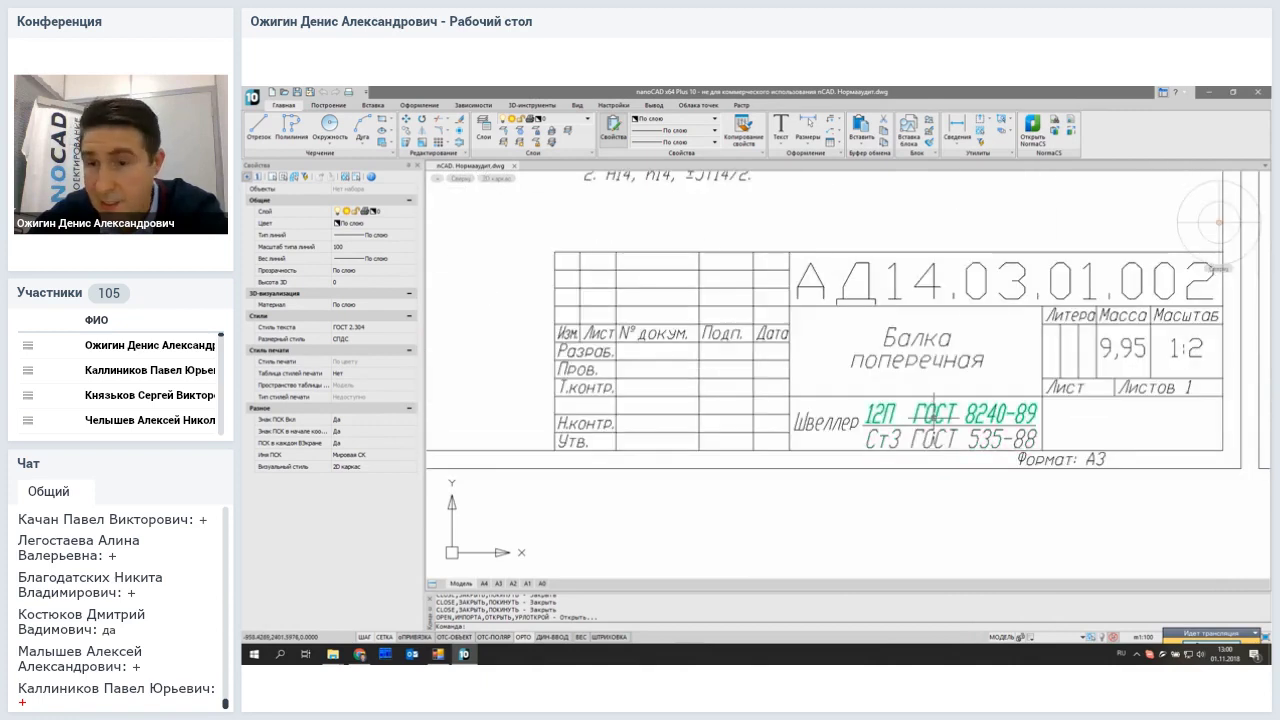
scroll(928, 440, down, 4)
middle_drag(928, 440, 982, 405)
scroll(982, 408, down, 3)
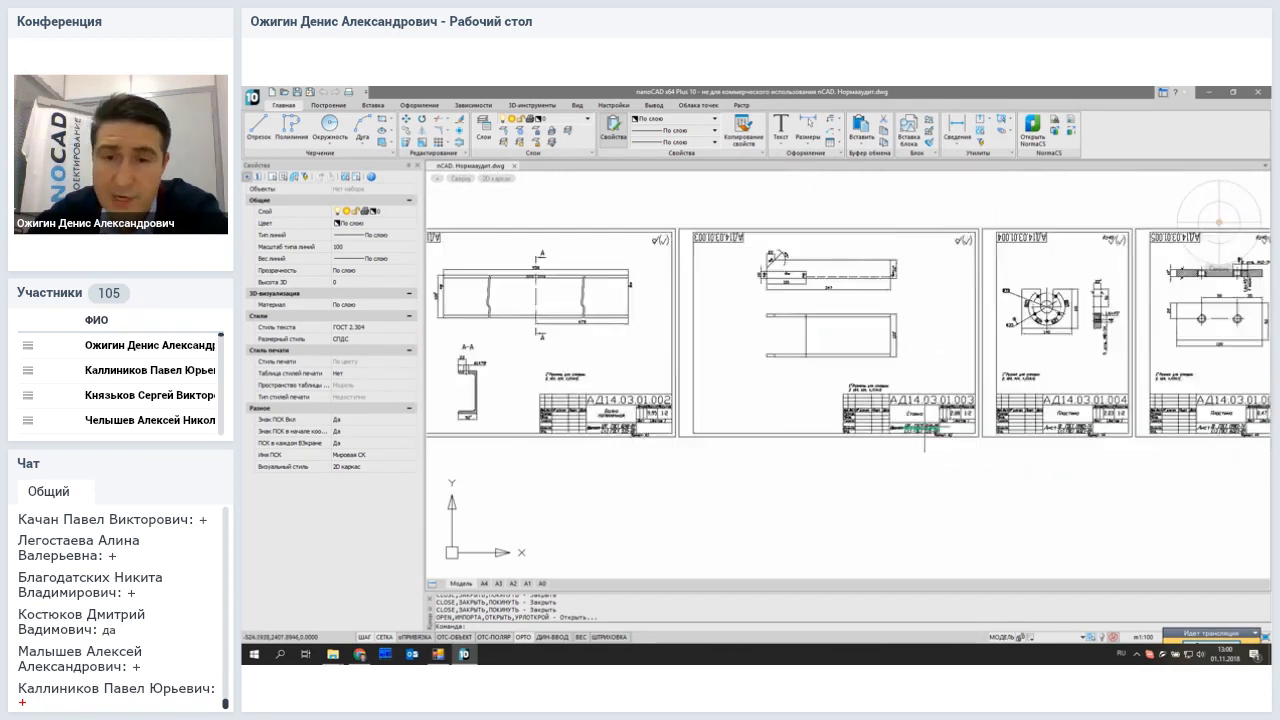
scroll(980, 423, up, 3)
scroll(900, 440, up, 5)
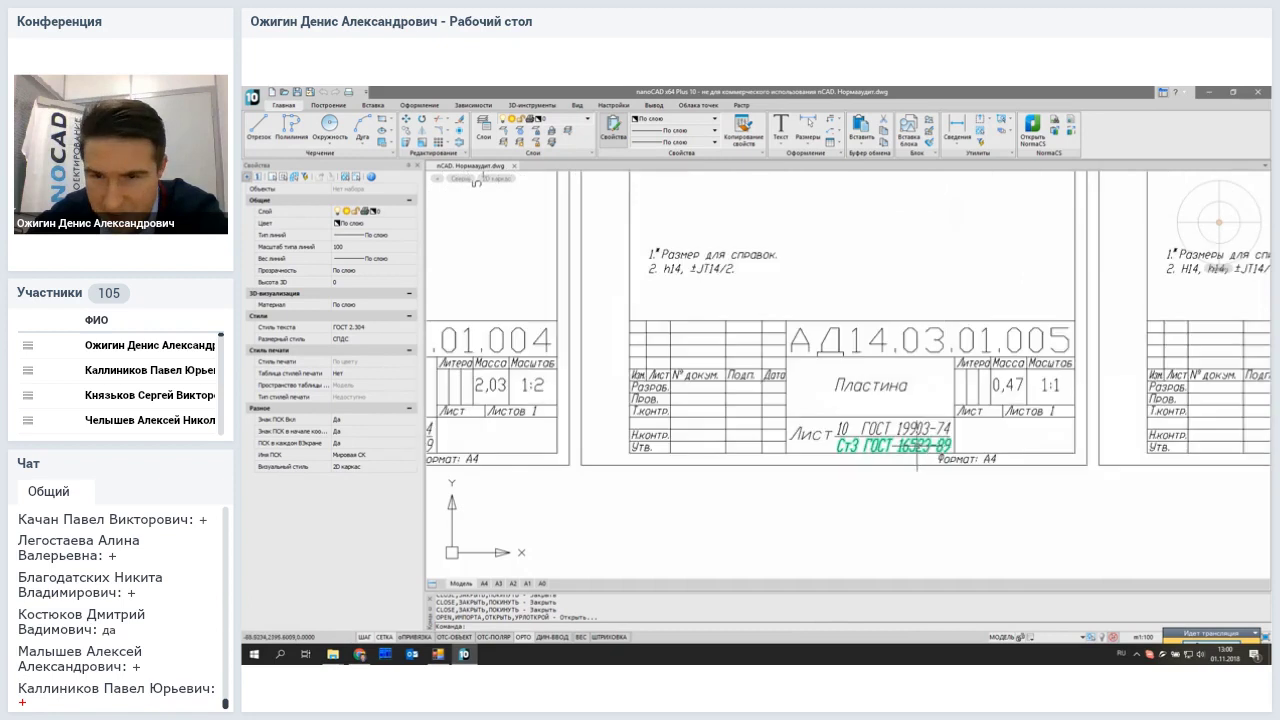
scroll(855, 437, down, 5)
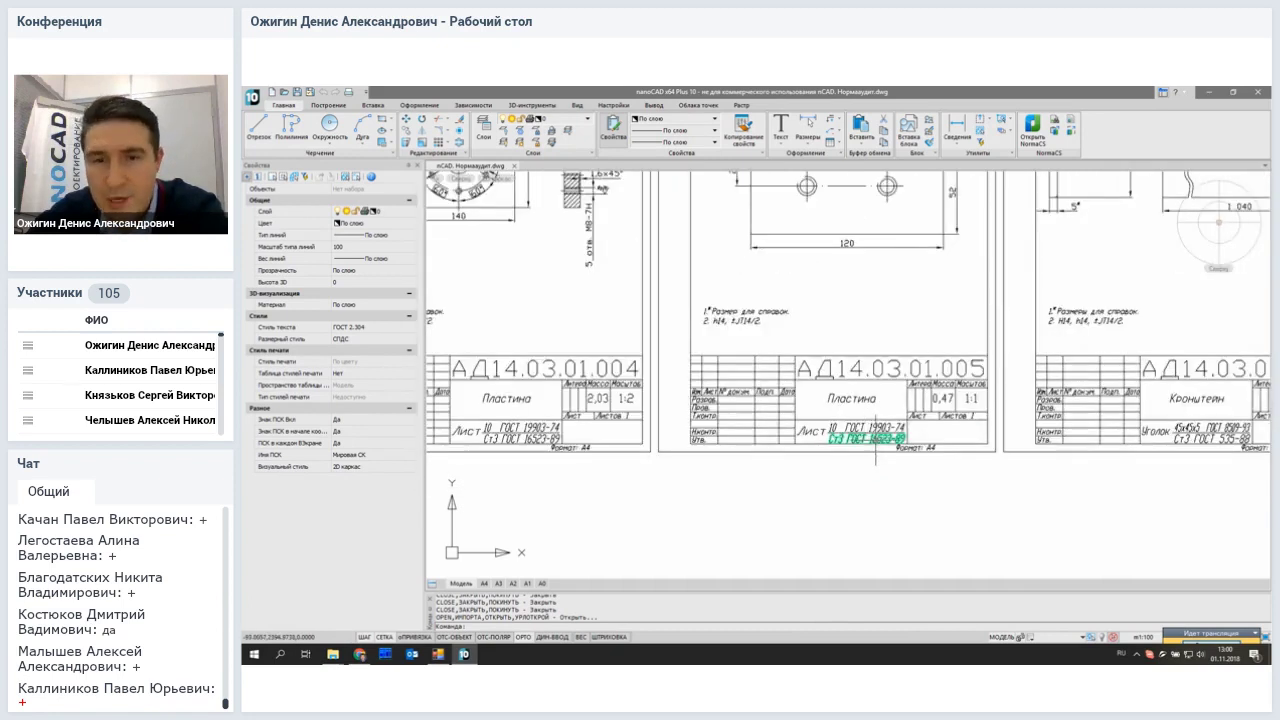
scroll(845, 414, down, 5)
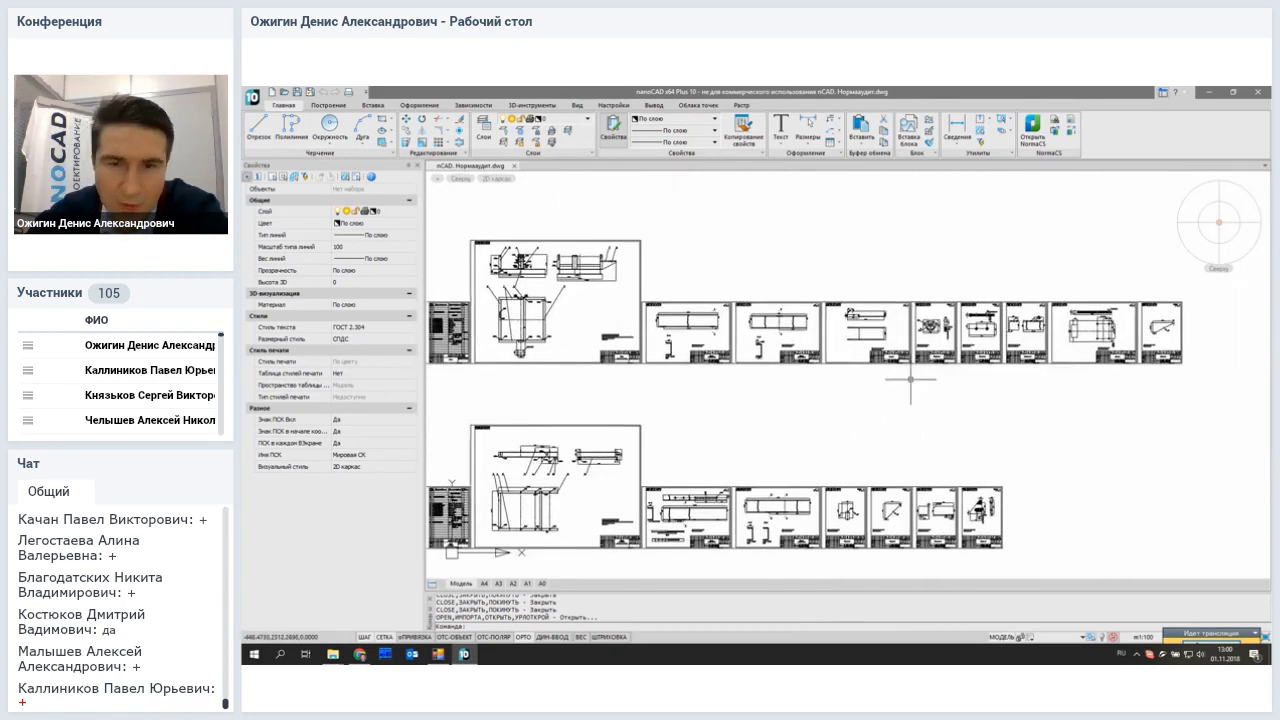
Step: Look over the lower set of drawings, including the specification and assembly drawing of АД14.03.02.000
click(945, 488)
click(624, 390)
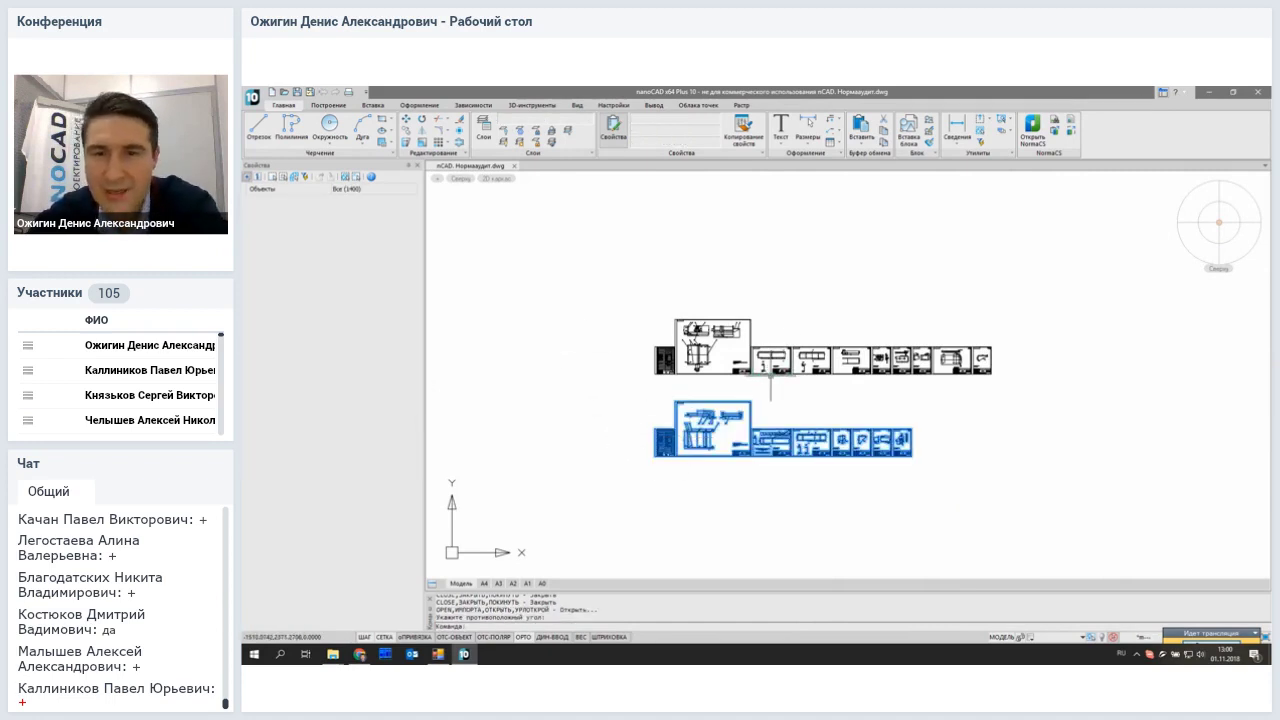
key(Escape)
scroll(683, 450, up, 10)
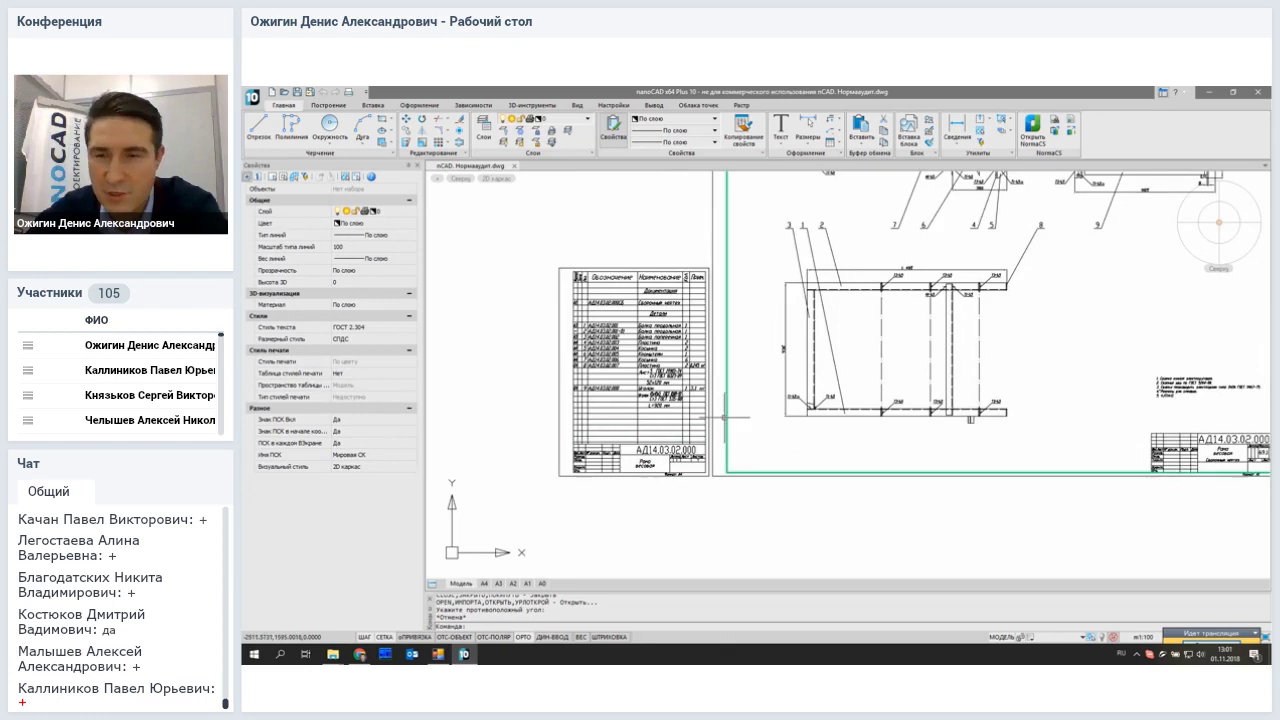
scroll(936, 352, down, 5)
middle_drag(936, 352, 690, 372)
scroll(1022, 406, up, 2)
scroll(829, 371, down, 3)
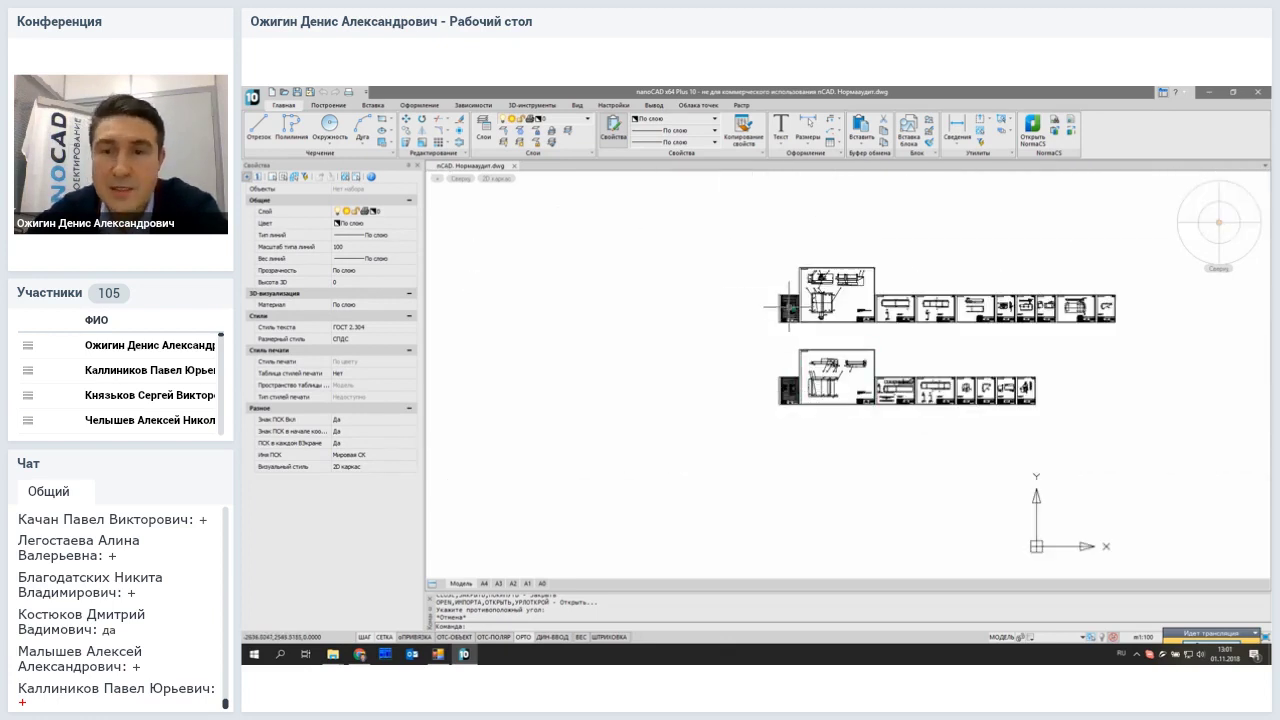
Step: Examine the channel GOST references in specification АД14.03.01.000 and return to an overview of both drawing sets
scroll(820, 360, up, 8)
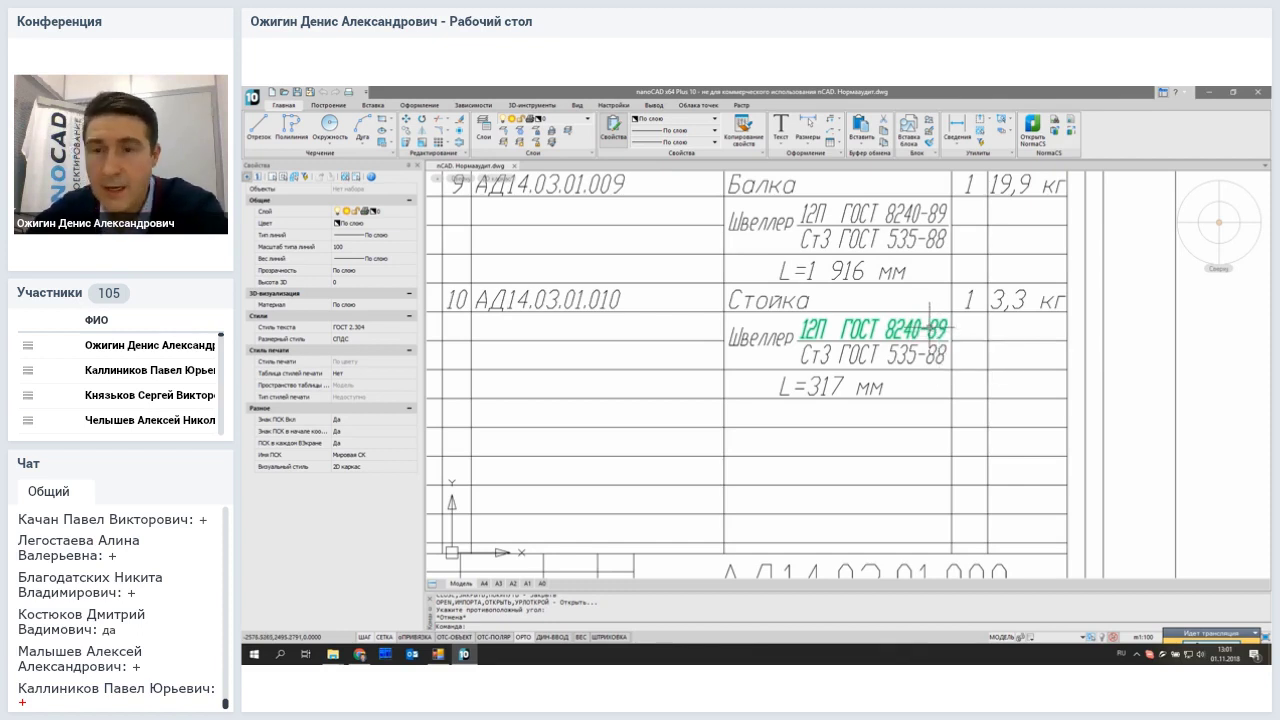
scroll(935, 335, down, 2)
scroll(921, 328, down, 3)
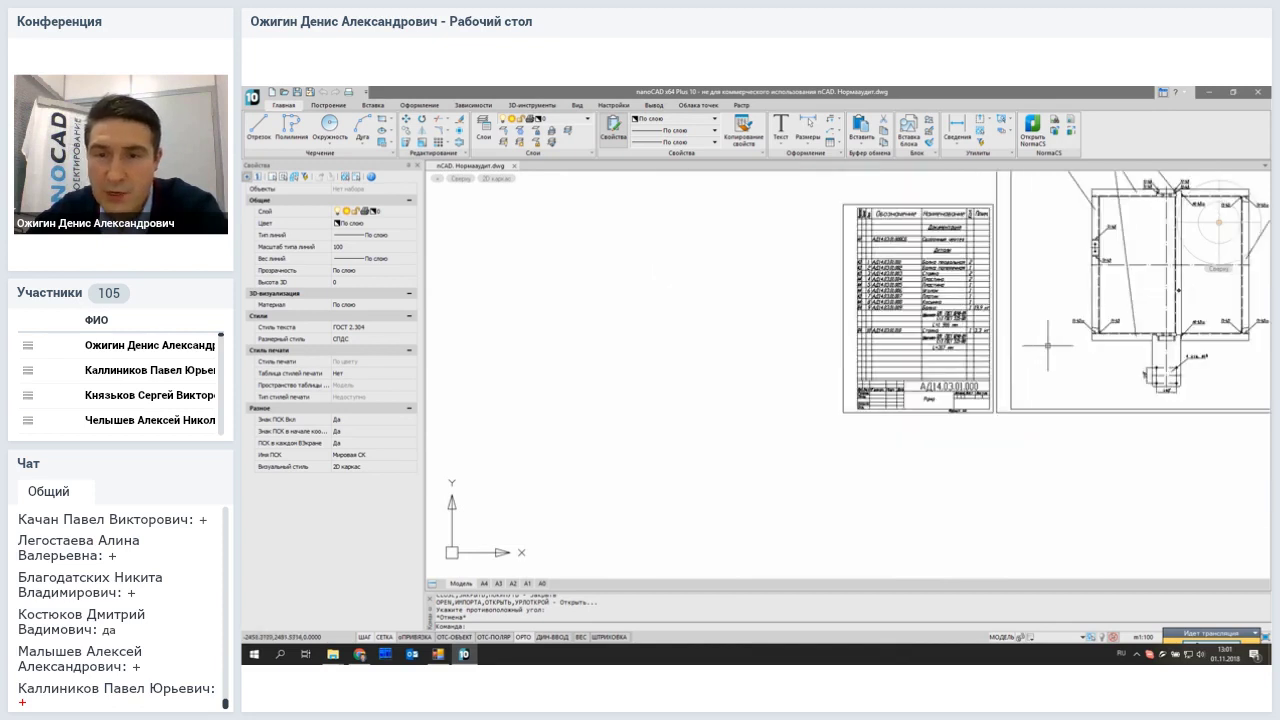
scroll(756, 350, up, 2)
scroll(781, 338, down, 5)
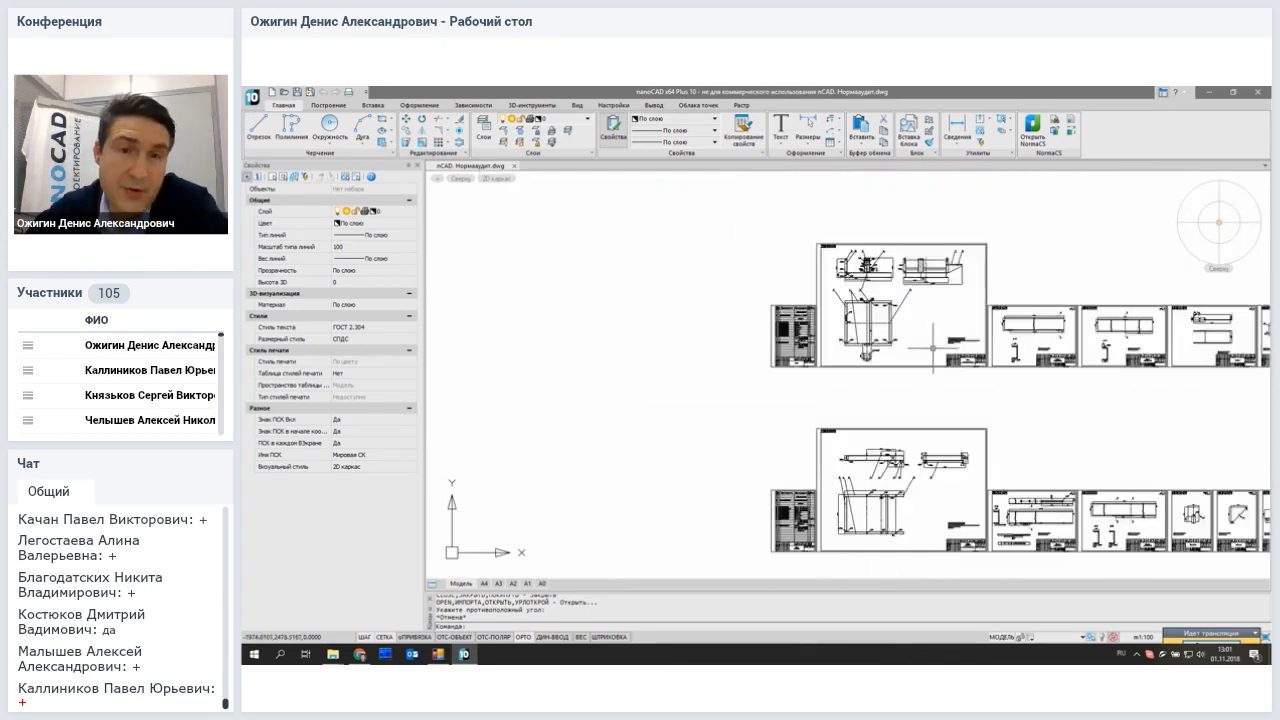
middle_drag(902, 298, 762, 300)
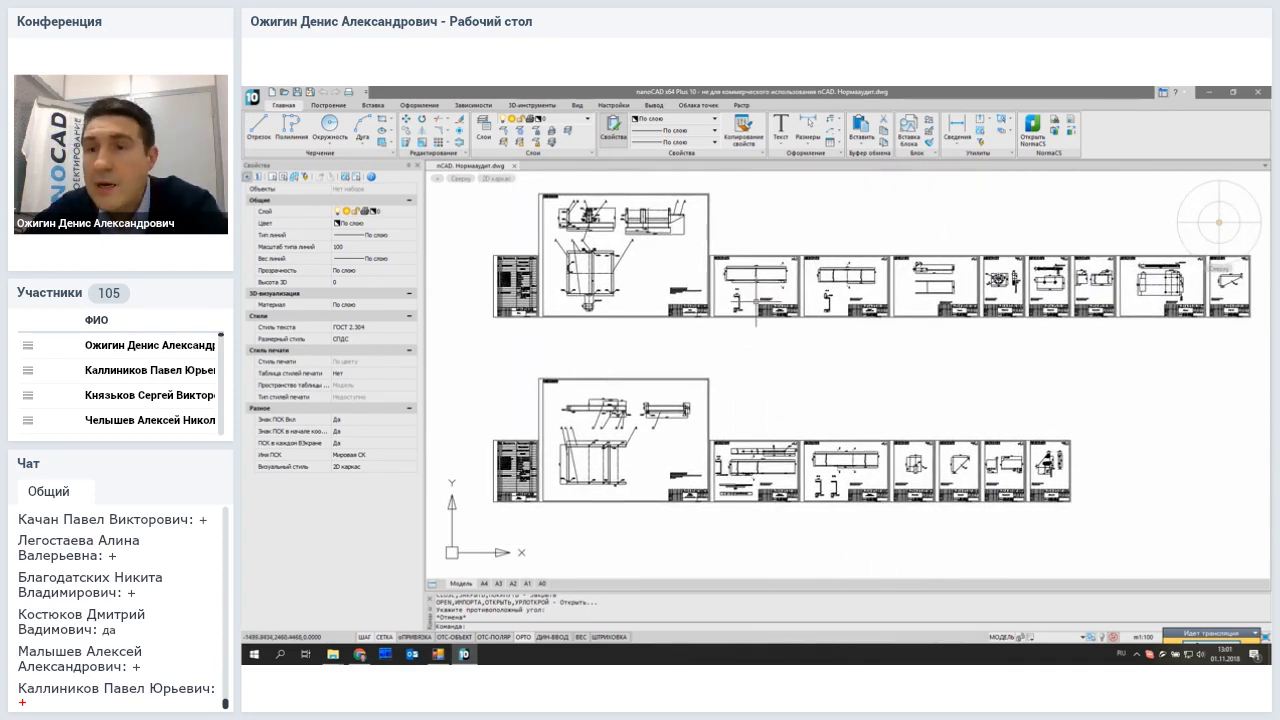
Step: Open the NormaCS reference check and find all references to normative documents in the drawing
click(1072, 124)
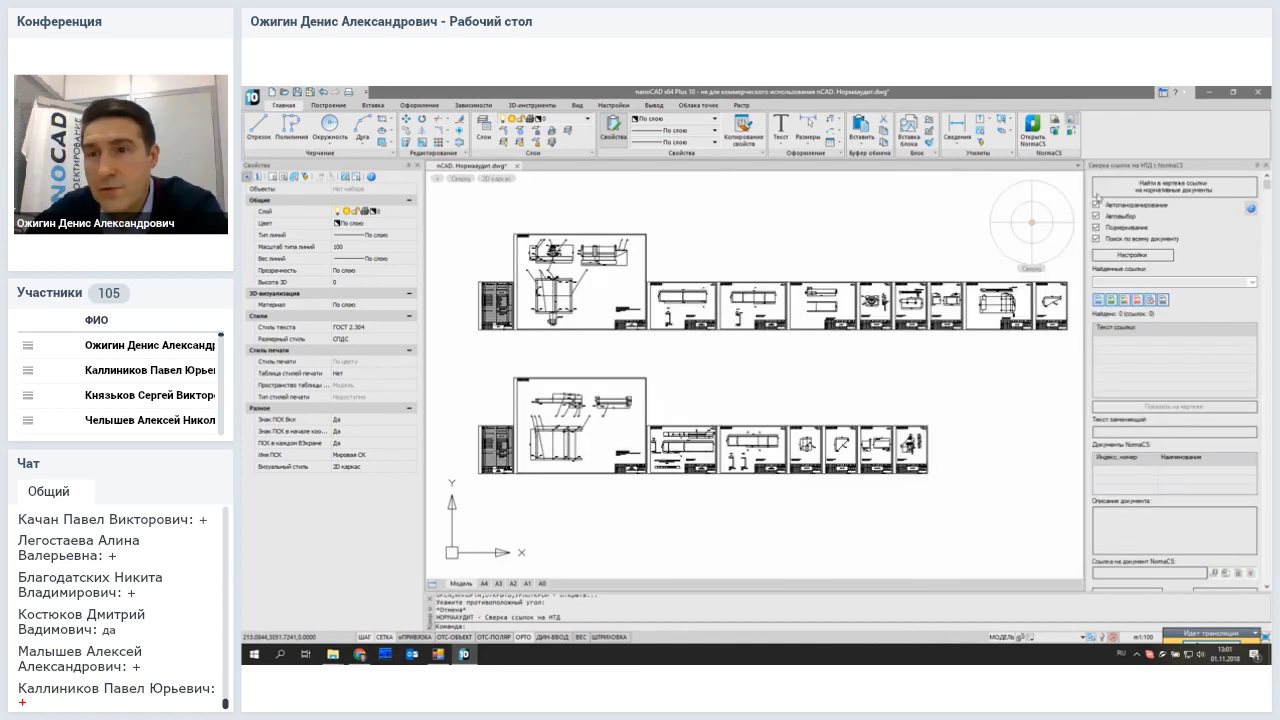
drag(1085, 222, 1064, 390)
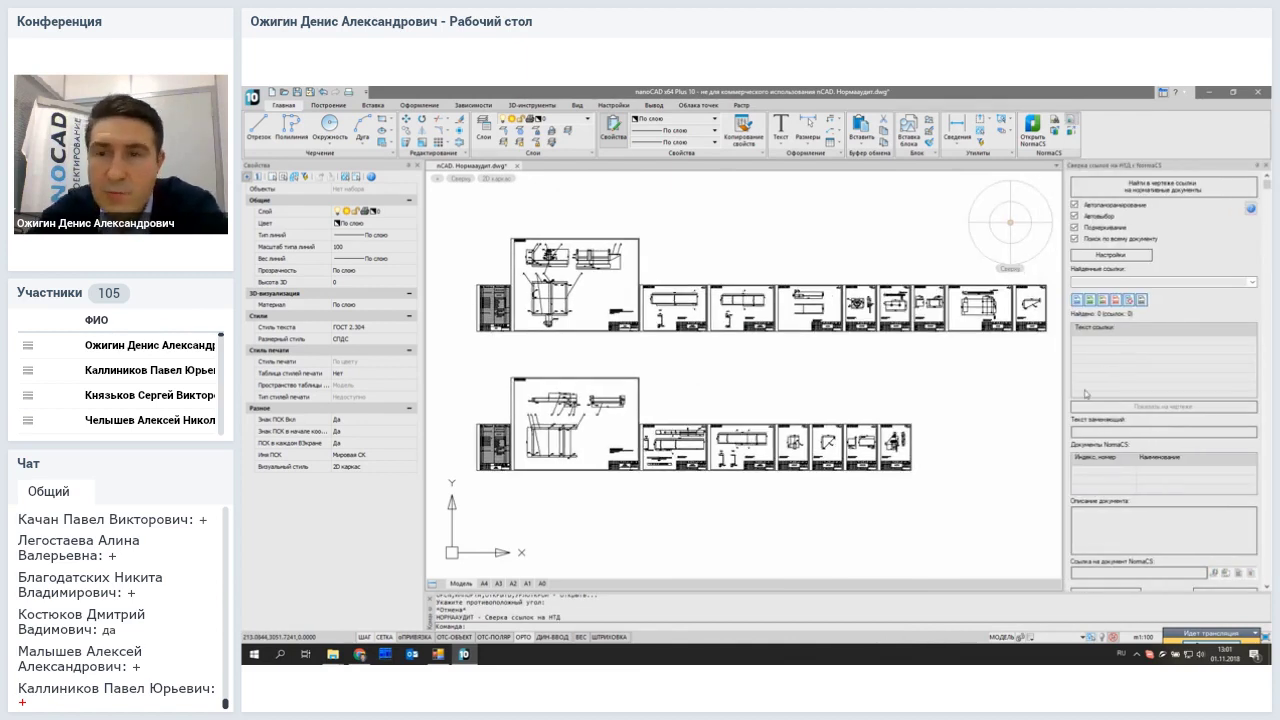
click(1137, 187)
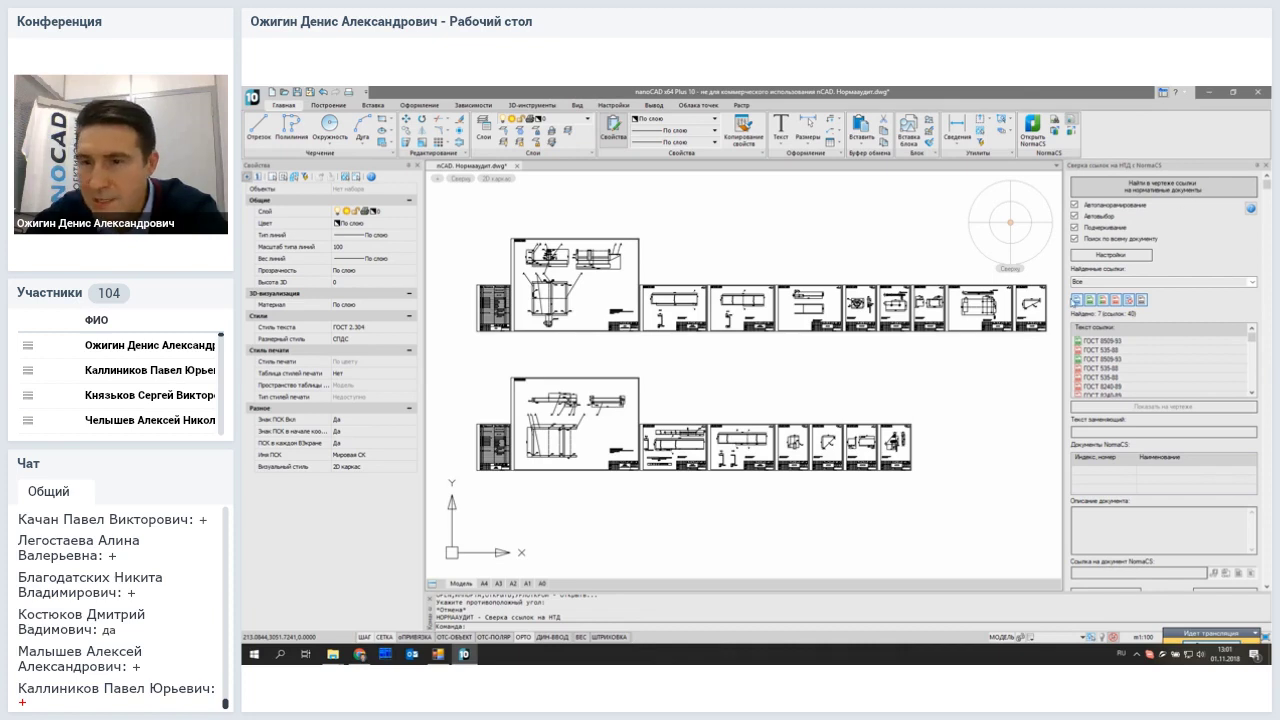
drag(1063, 302, 1045, 302)
click(1251, 393)
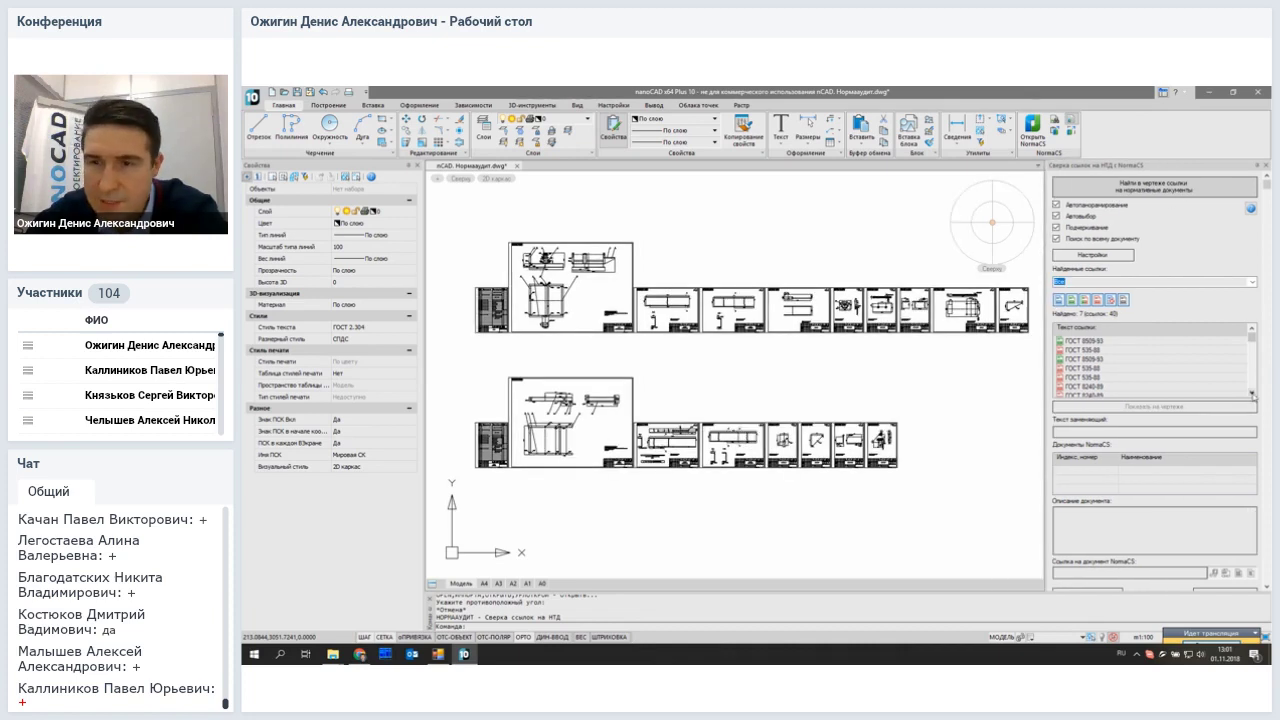
click(1252, 394)
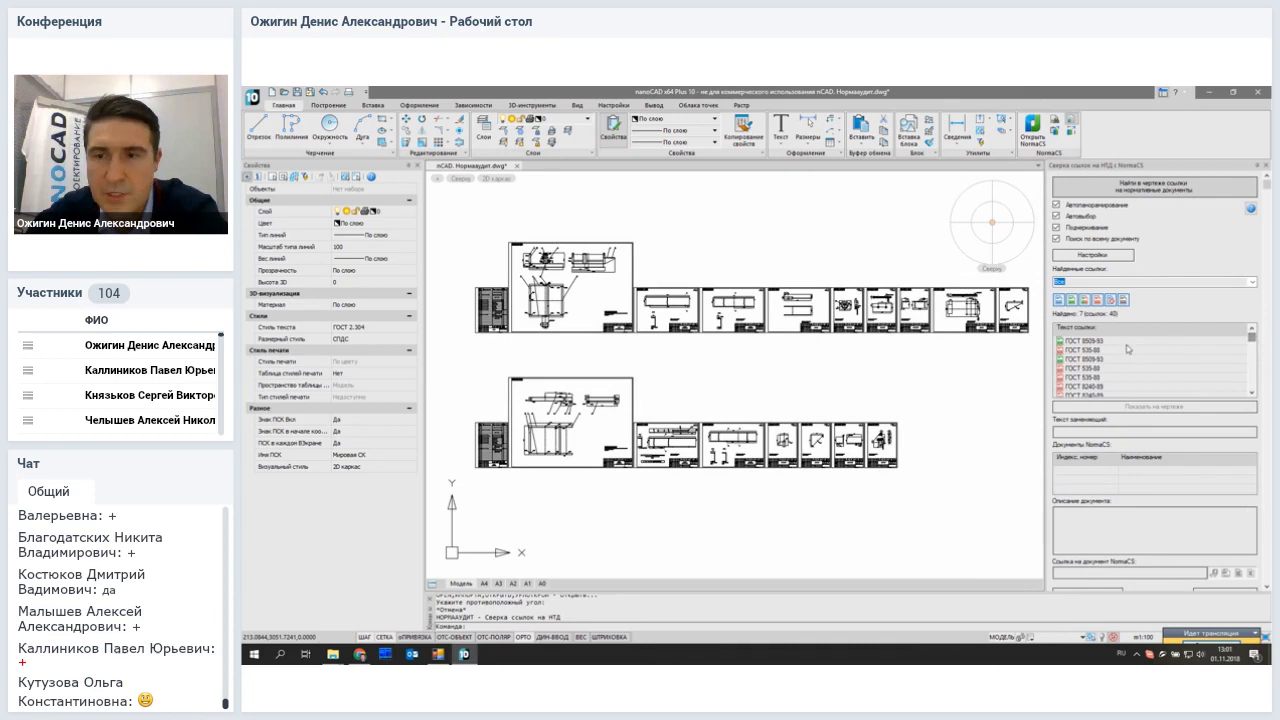
Step: Go through the found GOST references one by one, locating each in the drawing and viewing its replacement document
click(1096, 360)
key(Down)
key(Up)
click(1098, 368)
click(1098, 377)
click(1099, 385)
scroll(1099, 385, down, 2)
click(1096, 368)
click(1098, 394)
scroll(1133, 384, down, 1)
click(1083, 395)
scroll(1083, 395, down, 1)
click(1085, 368)
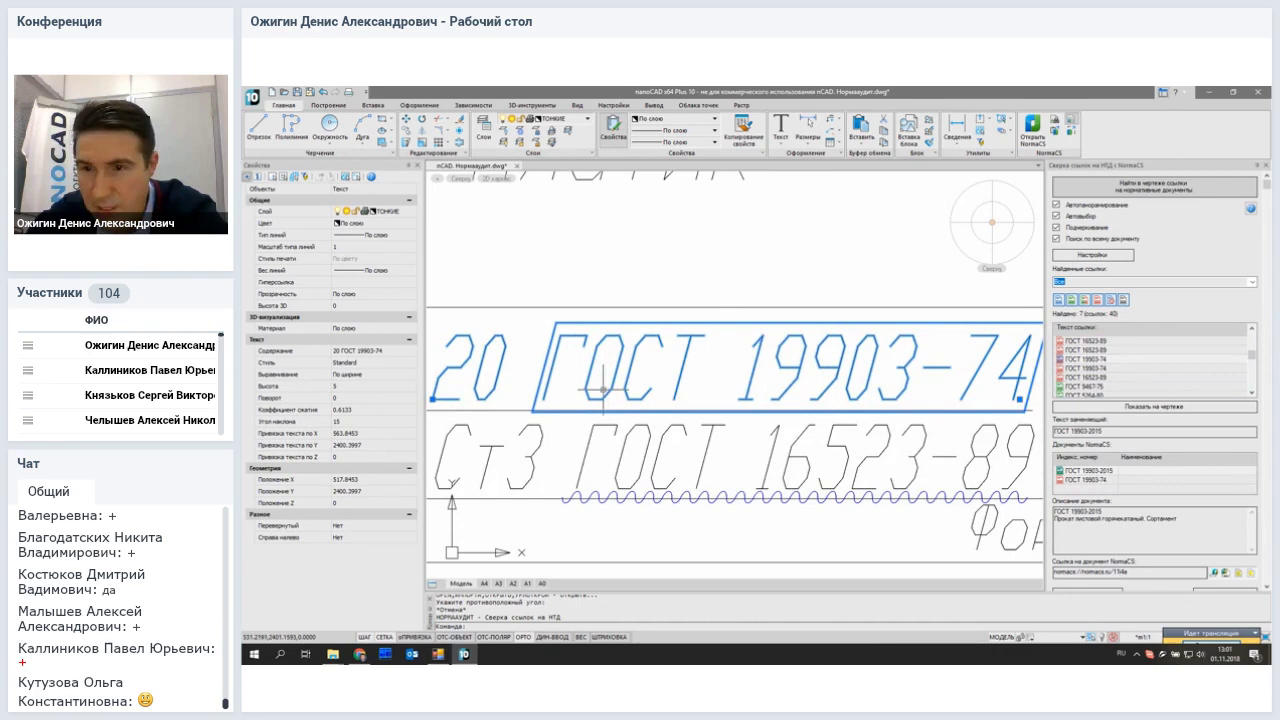
click(1104, 343)
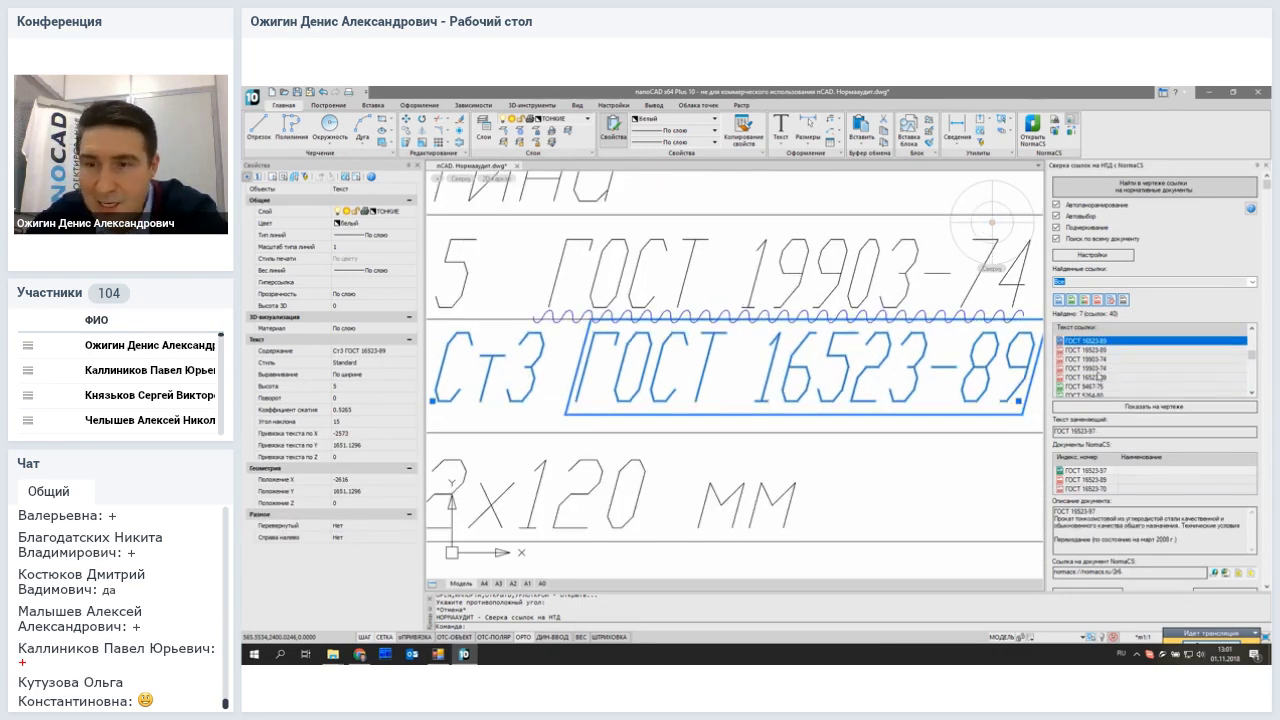
Step: Filter the valid documents out of the found references and locate the outdated ГОСТ 535-88 and ГОСТ 8240-89 references in the drawing
scroll(1120, 379, down, 3)
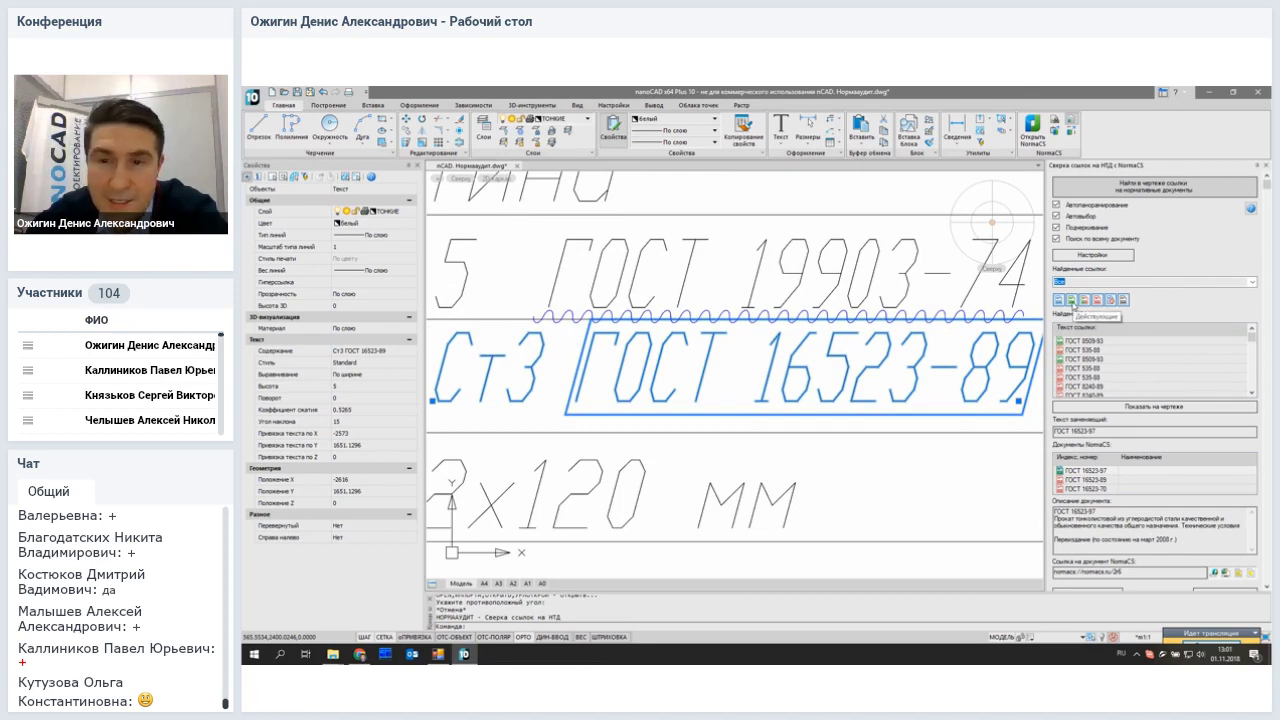
click(1080, 349)
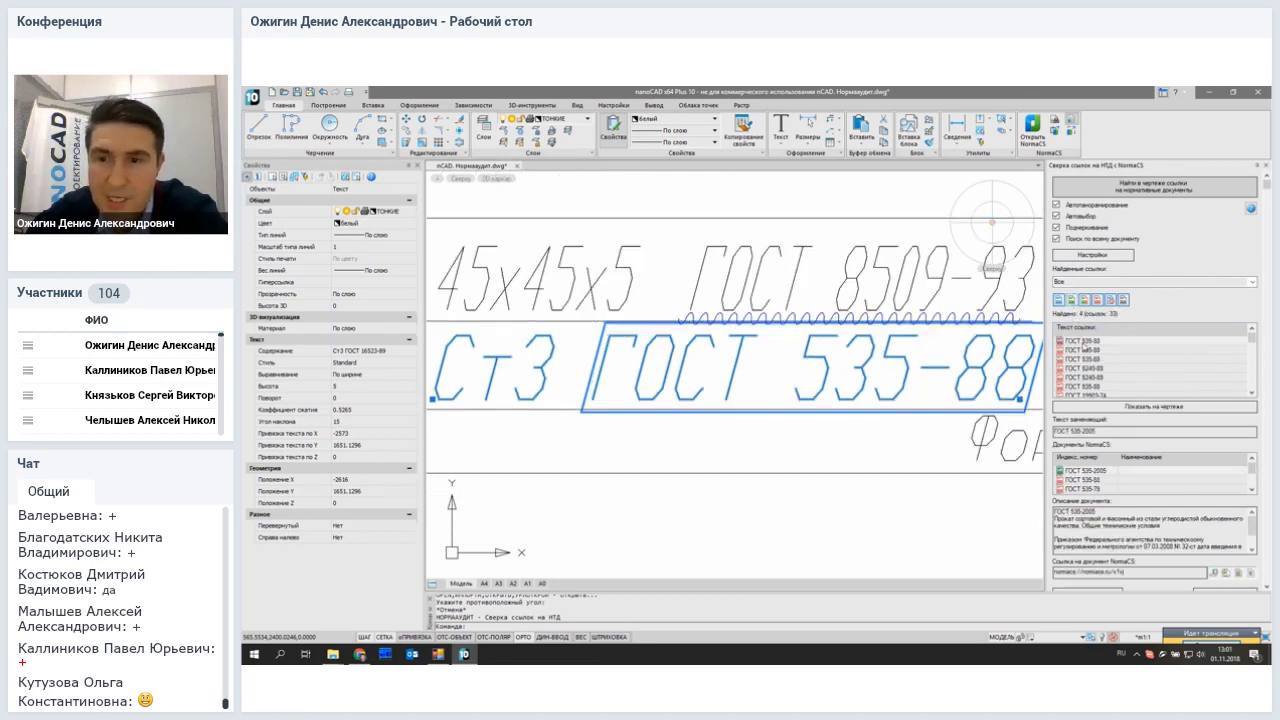
click(1085, 358)
click(1085, 367)
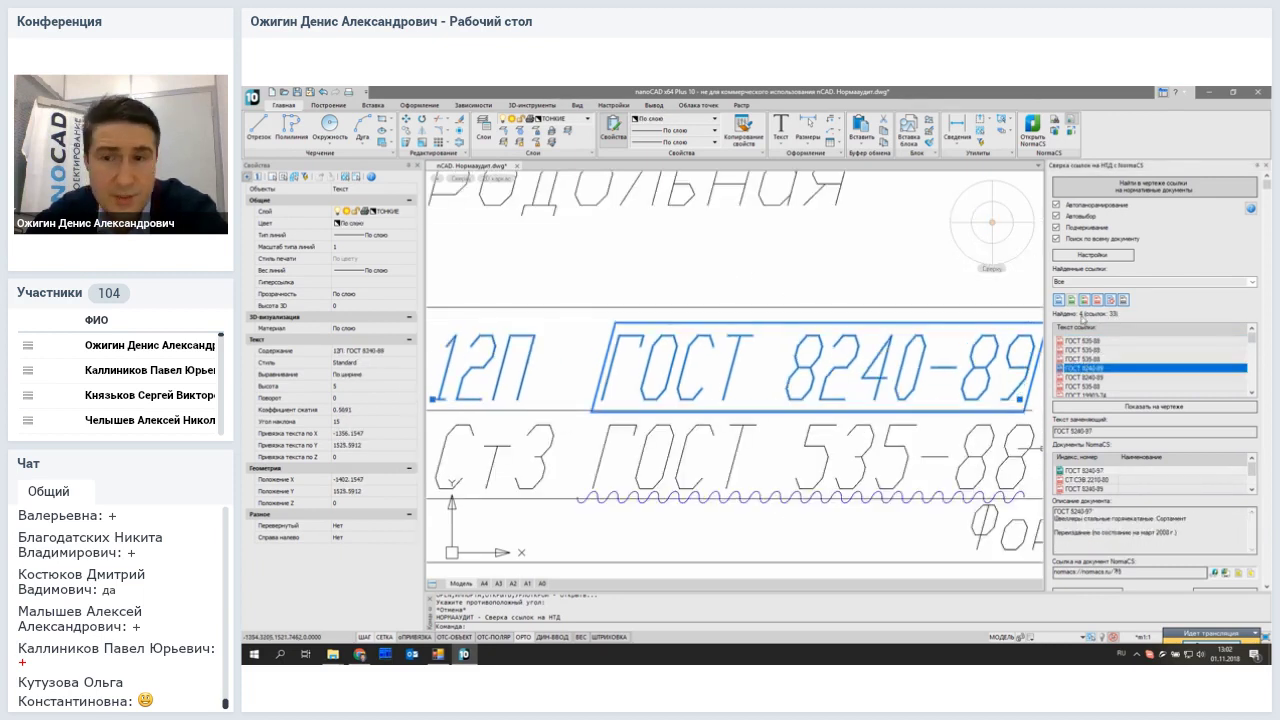
click(1085, 386)
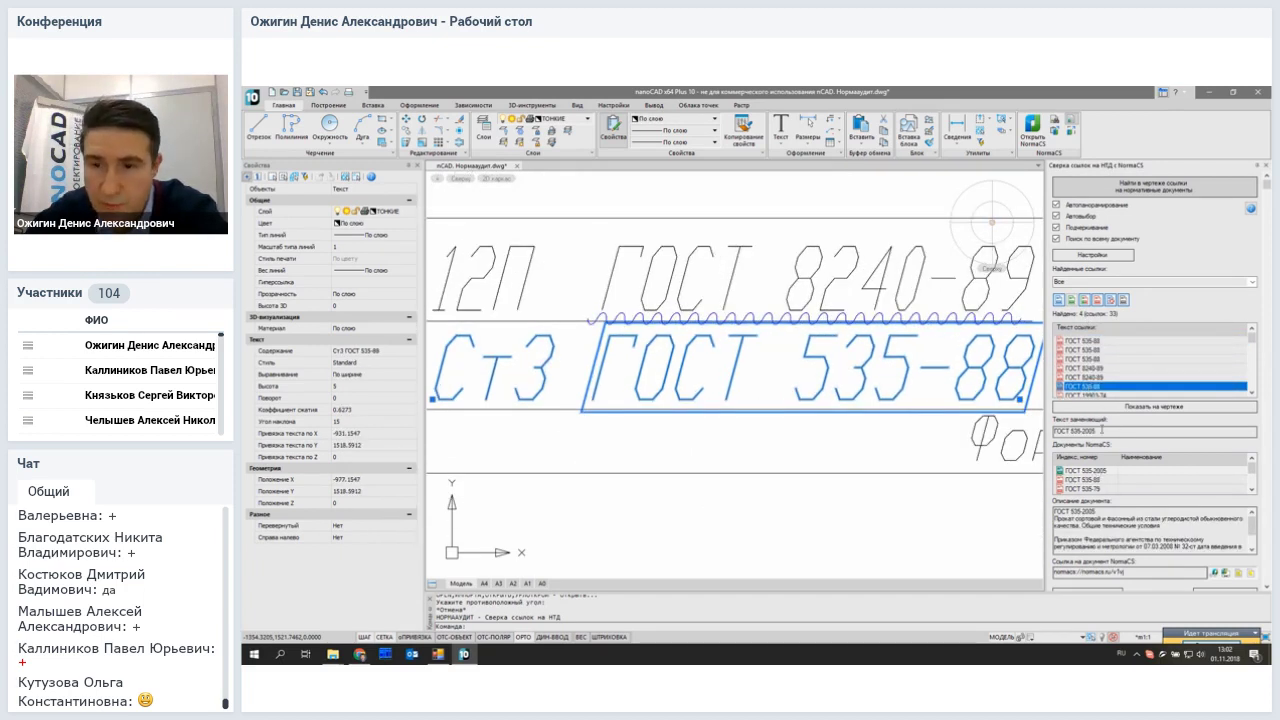
click(1096, 342)
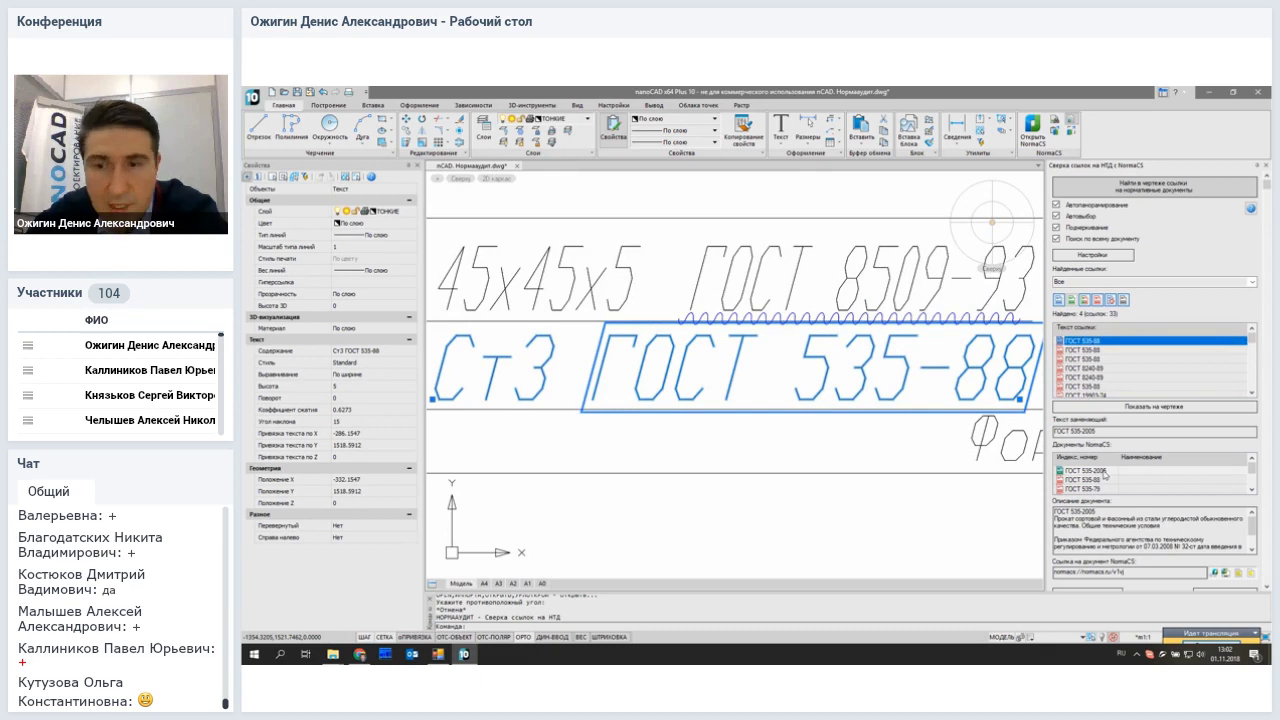
Step: Select ГОСТ 535-2005 as the replacement for the first ГОСТ 535-88 reference and enlarge the check pane to reveal its apply options
click(1104, 472)
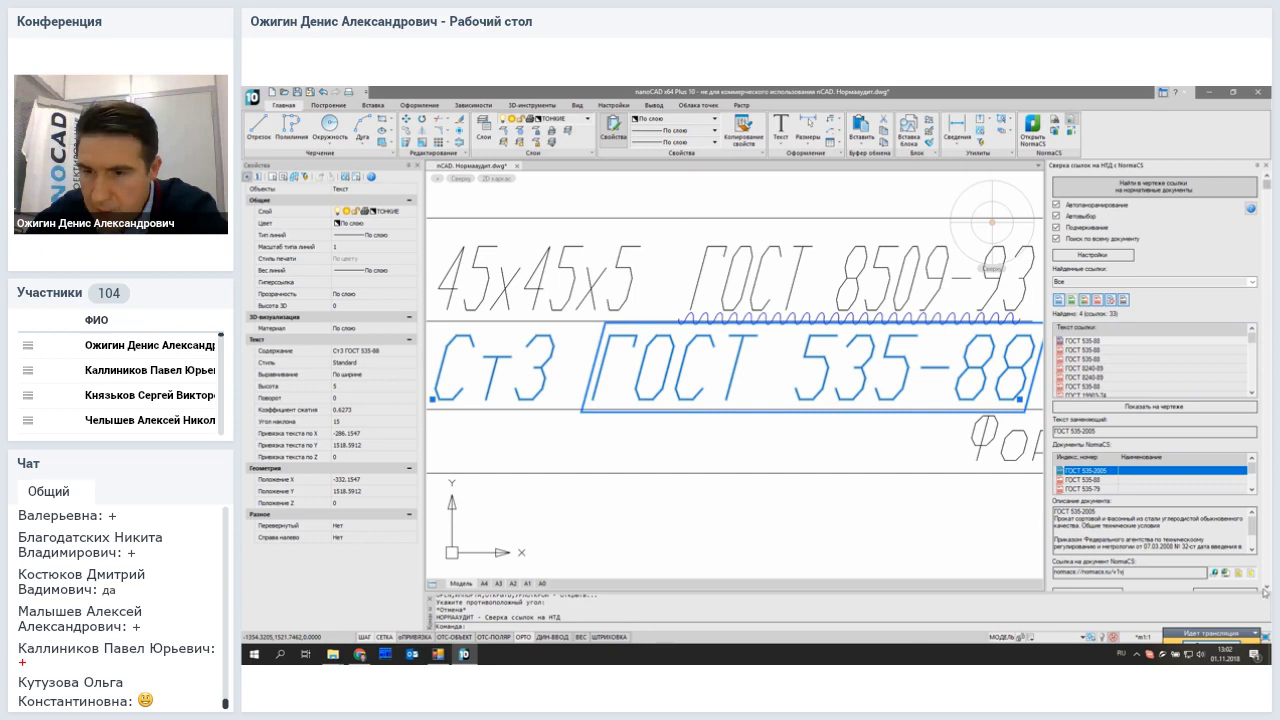
drag(1243, 591, 1225, 606)
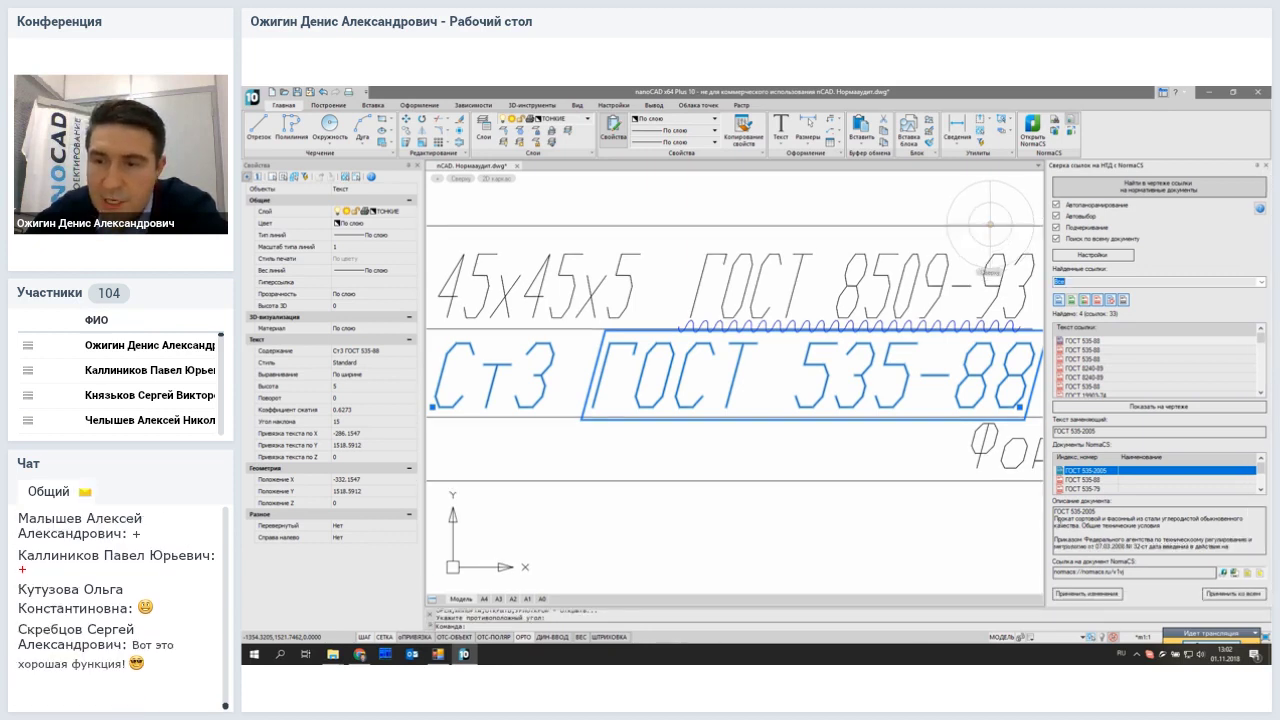
click(1088, 539)
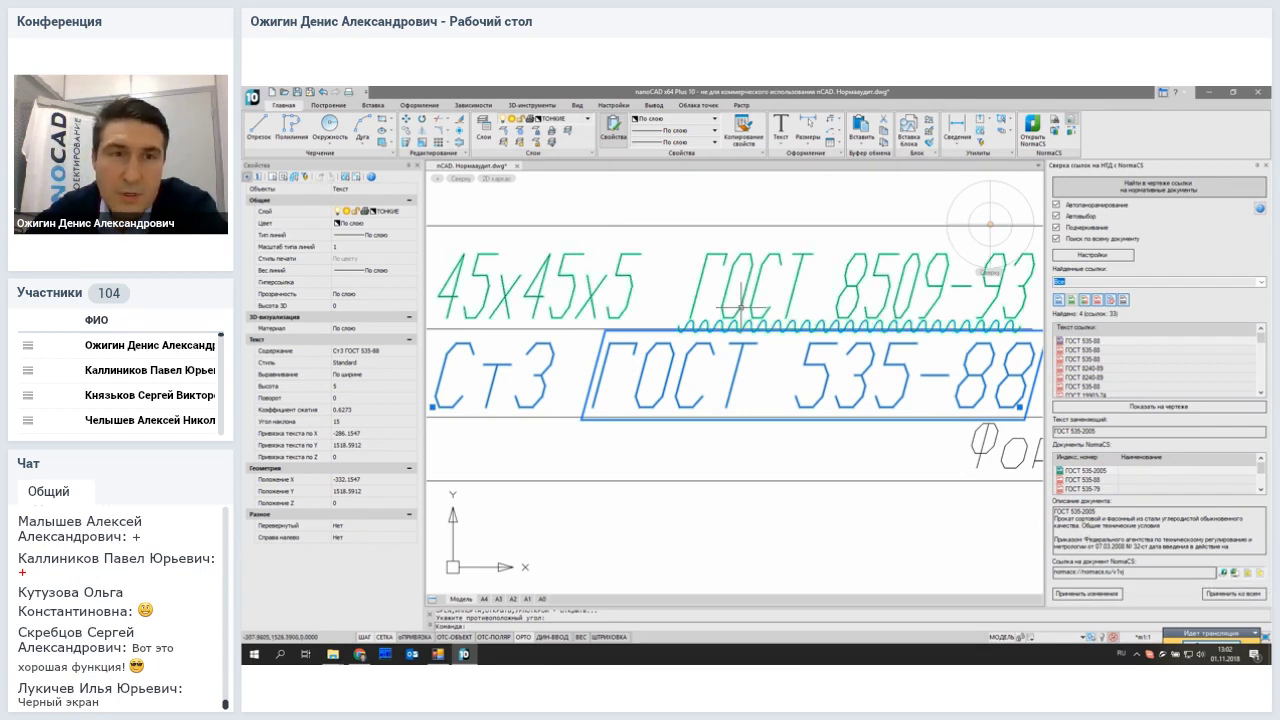
Step: Open the text of ГОСТ 535-2005 in NormaCS, look through its opening pages and return to nanoCAD
mouse_move(740, 310)
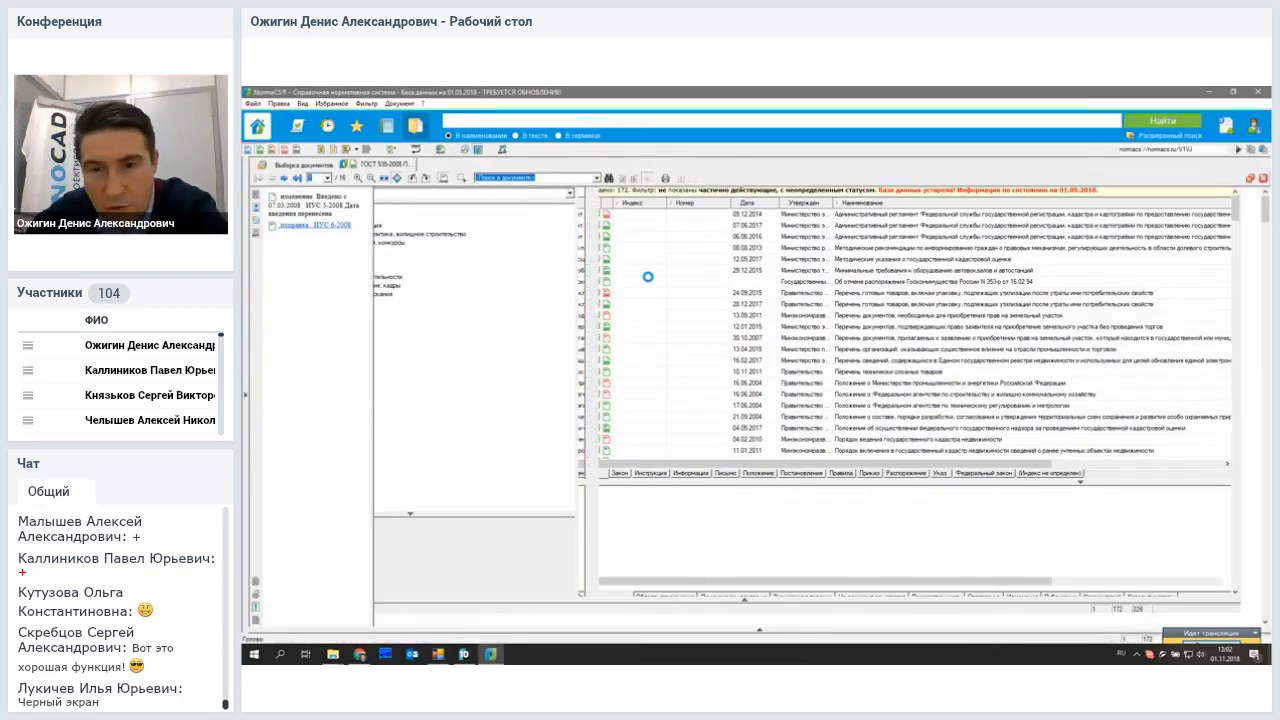
scroll(904, 530, down, 5)
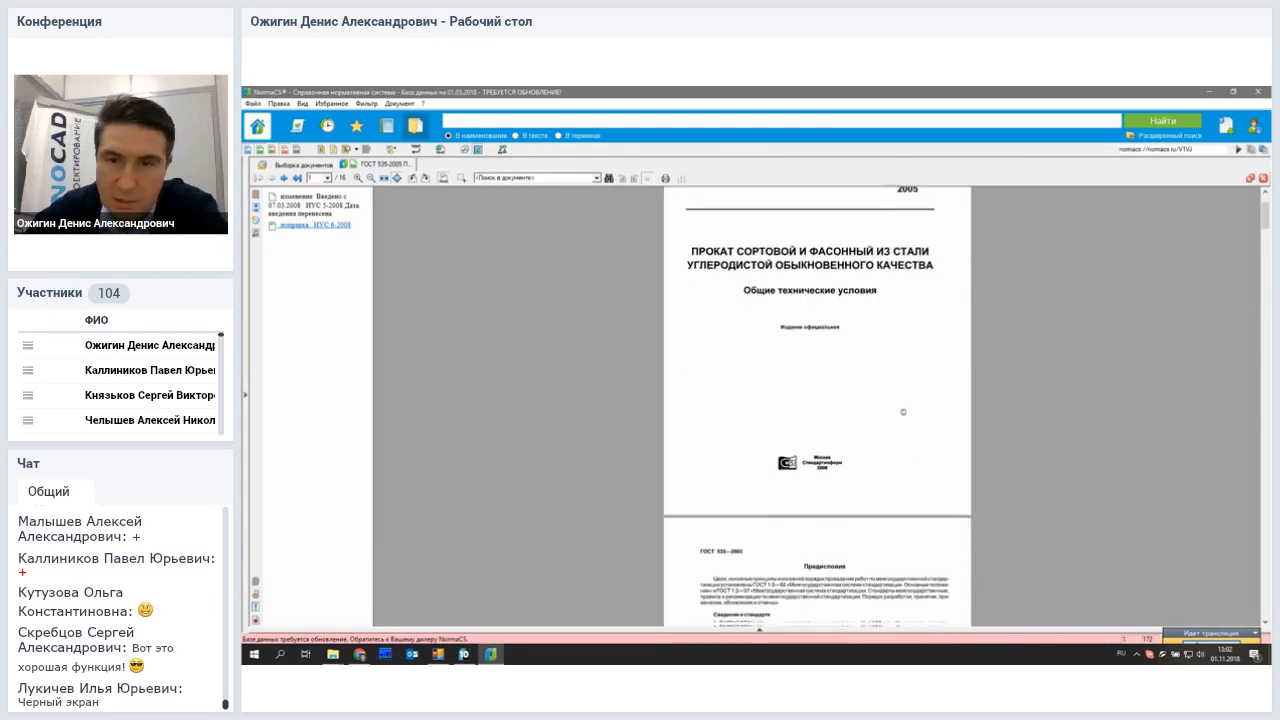
scroll(870, 452, down, 10)
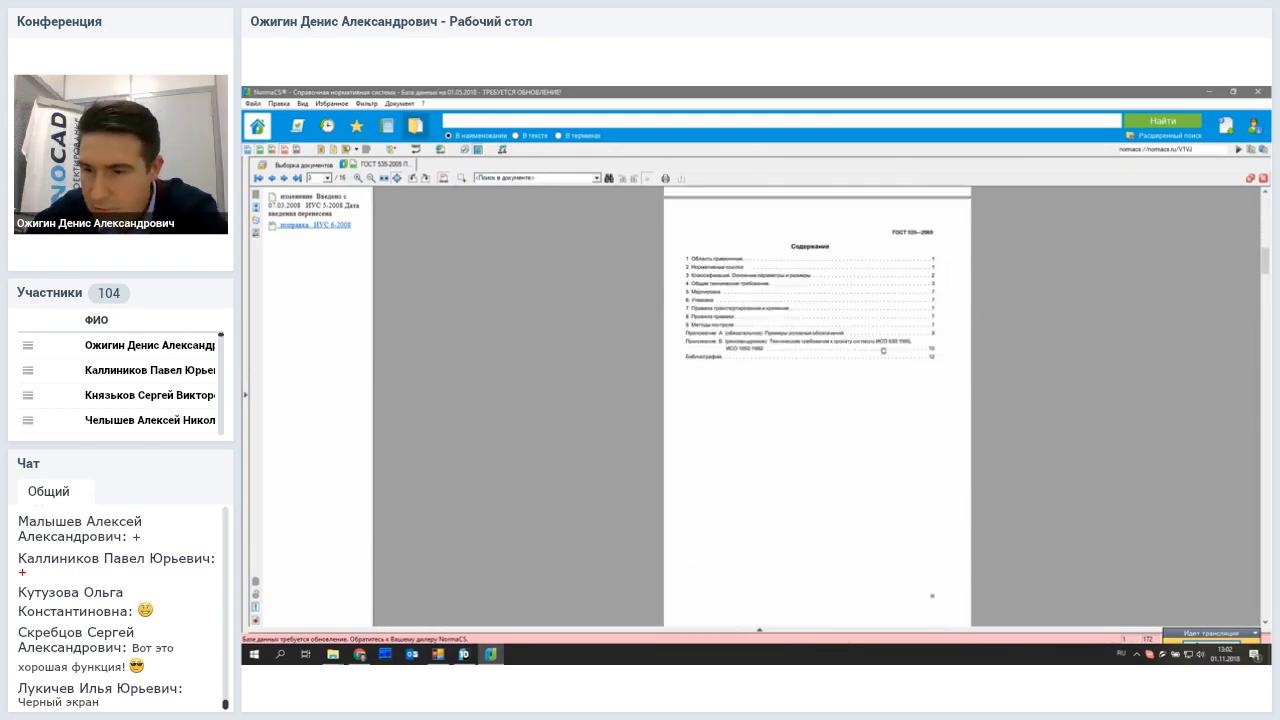
click(464, 654)
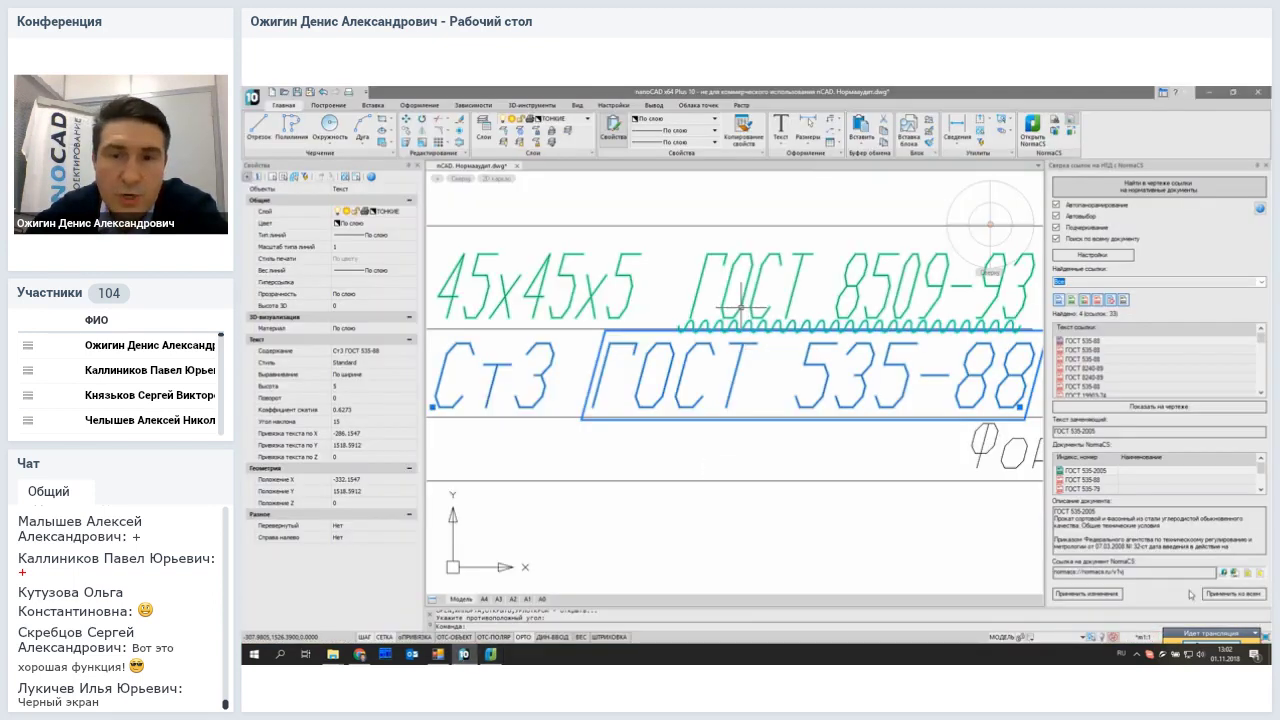
Step: Reopen the text of ГОСТ 535-2005 in NormaCS, look through it to the bibliography and return to nanoCAD
click(1251, 576)
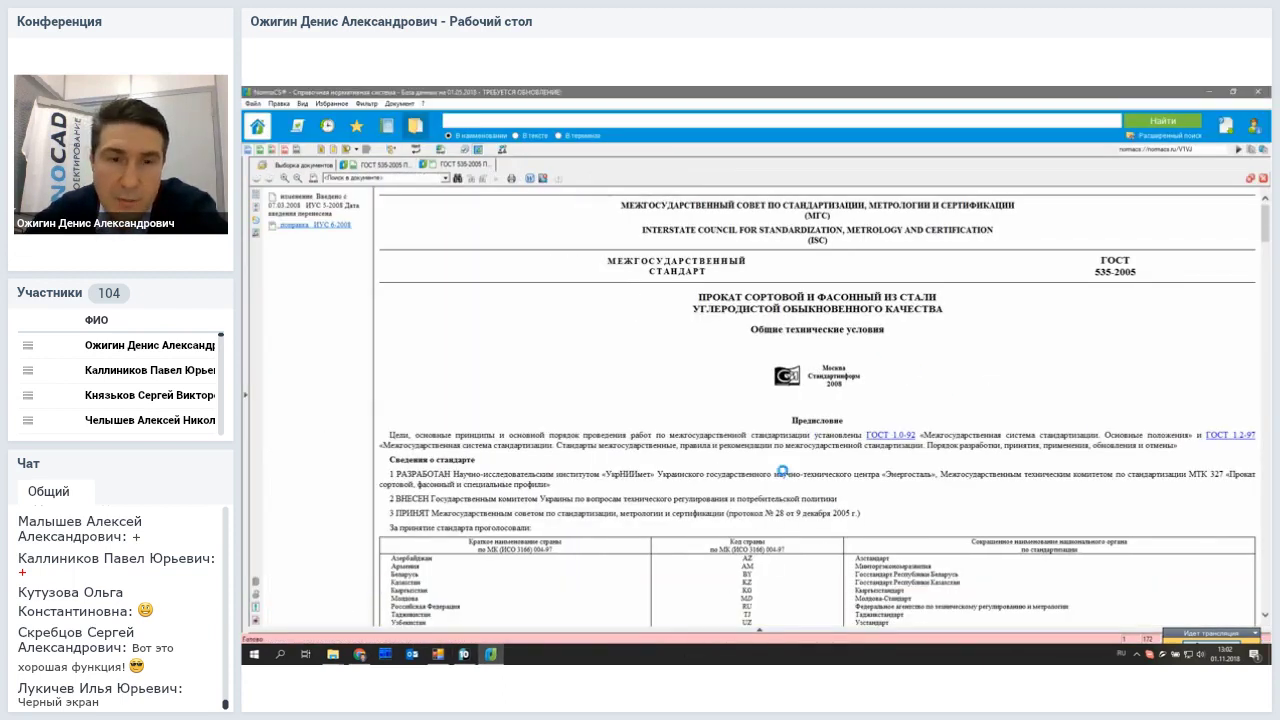
drag(744, 297, 797, 344)
click(797, 344)
scroll(720, 470, down, 5)
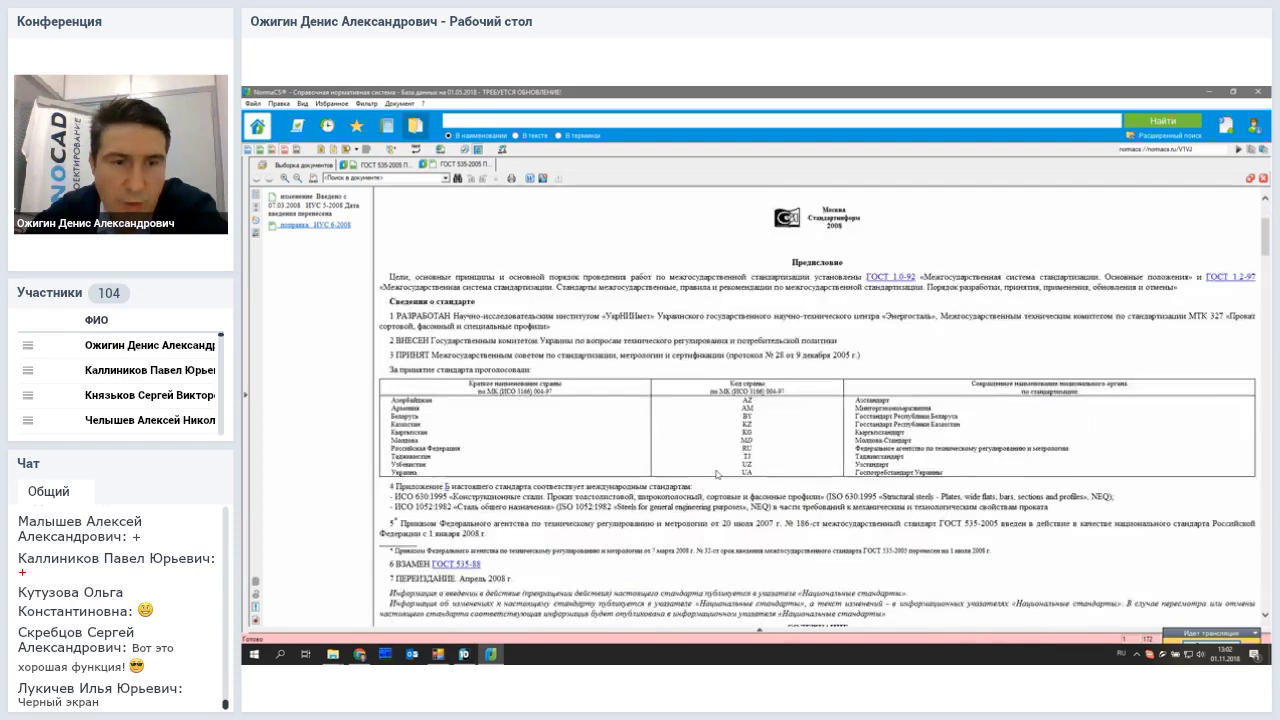
drag(605, 276, 721, 505)
click(721, 505)
scroll(721, 505, down, 15)
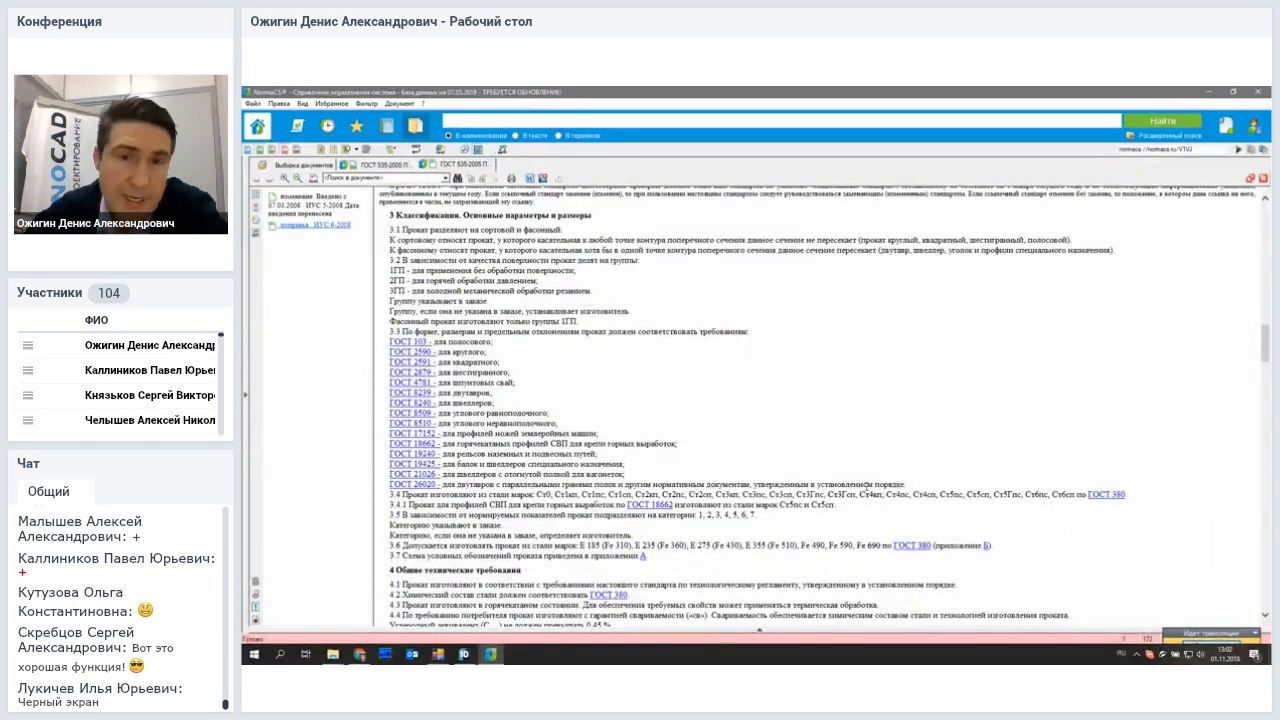
scroll(951, 438, down, 20)
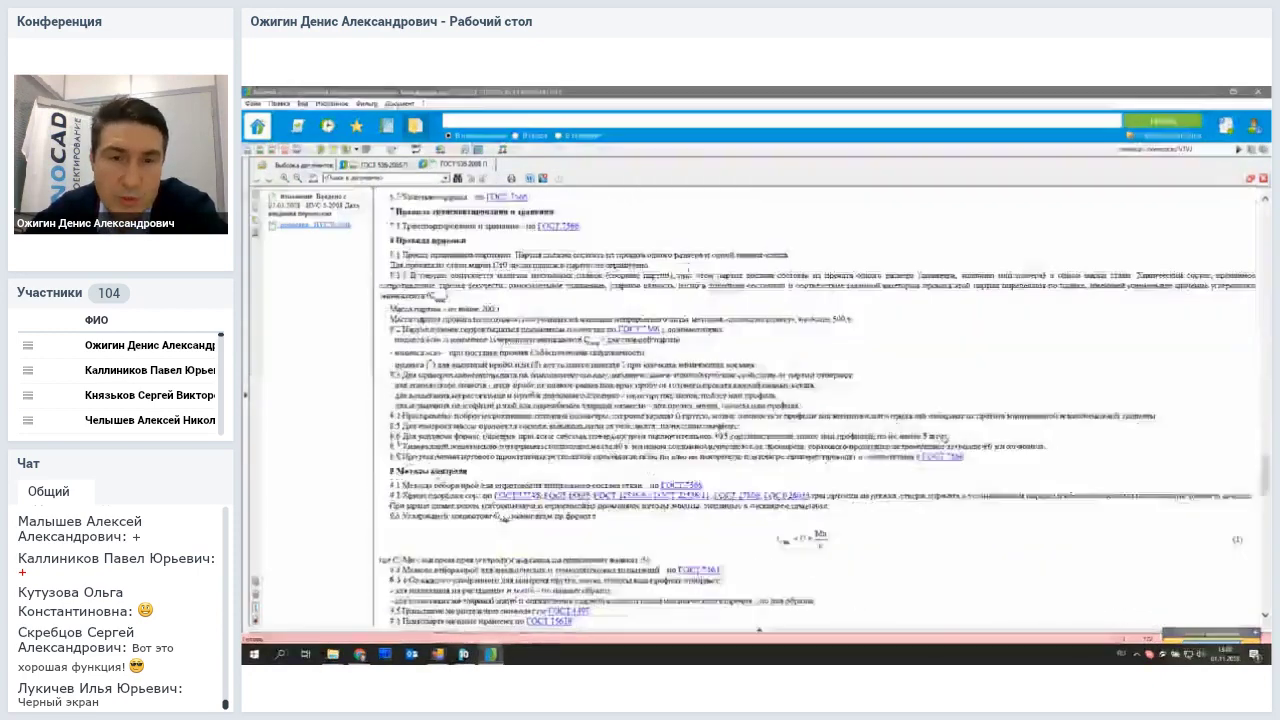
scroll(838, 460, down, 20)
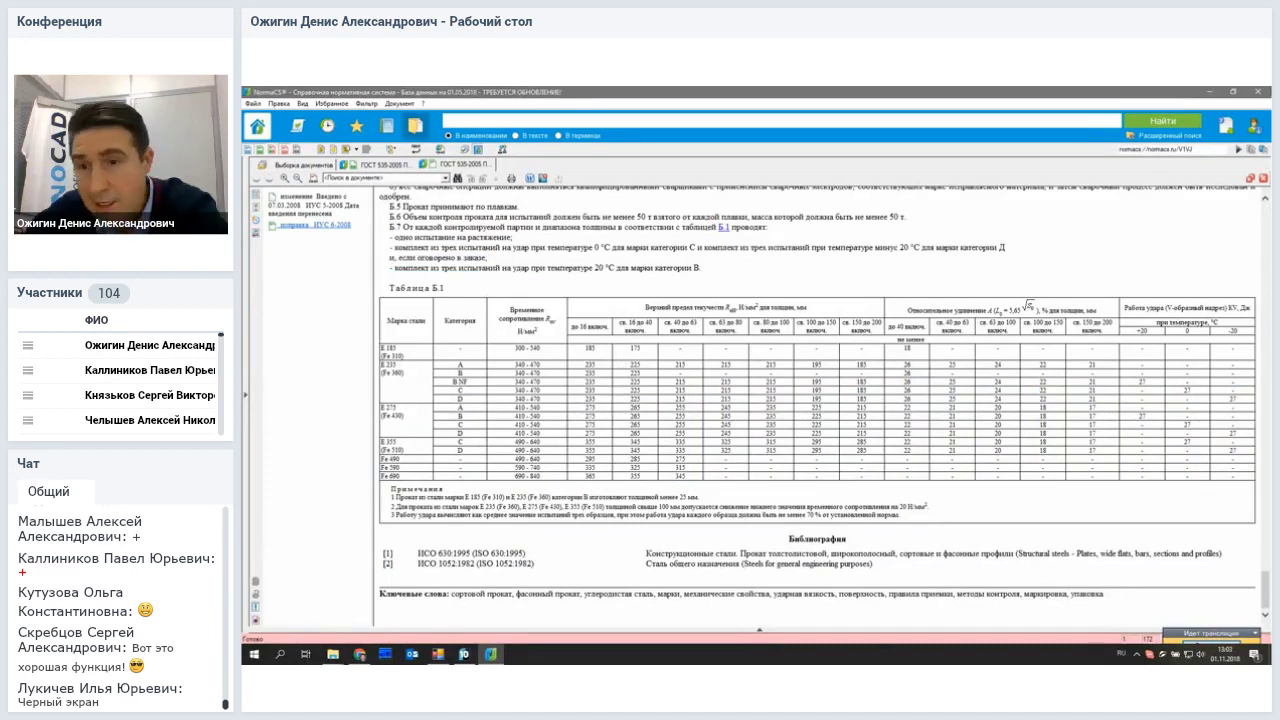
click(1213, 94)
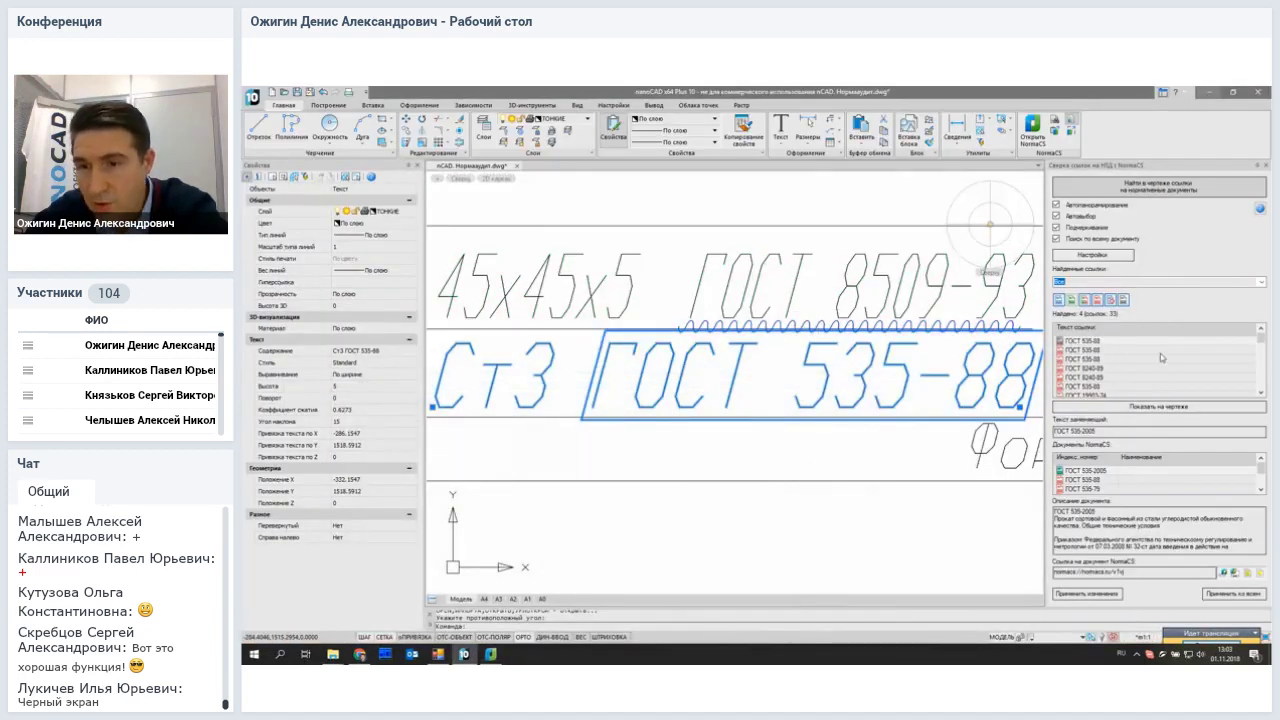
Step: Replace all occurrences of the outdated references with the suggested ГОСТ 535-2005, ГОСТ 8240-97, ГОСТ 19903-2015 and ГОСТ 16523-97
click(1111, 345)
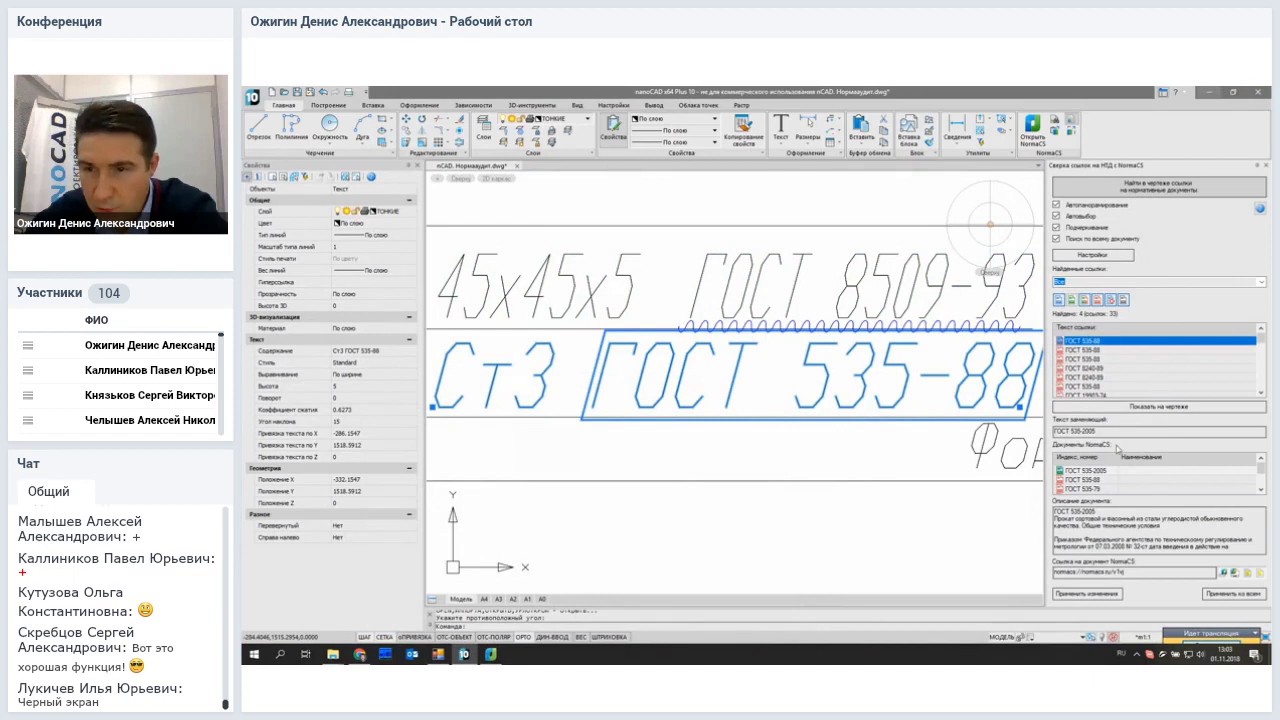
click(1236, 594)
click(1105, 344)
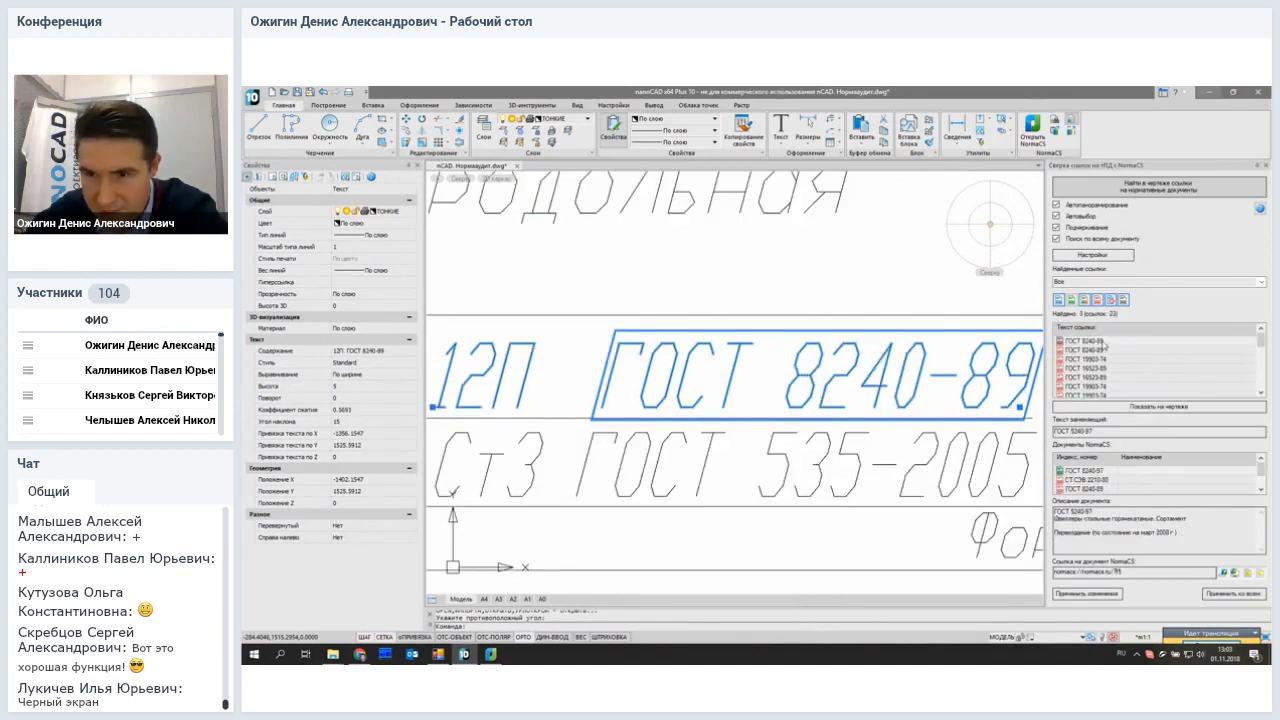
click(1232, 594)
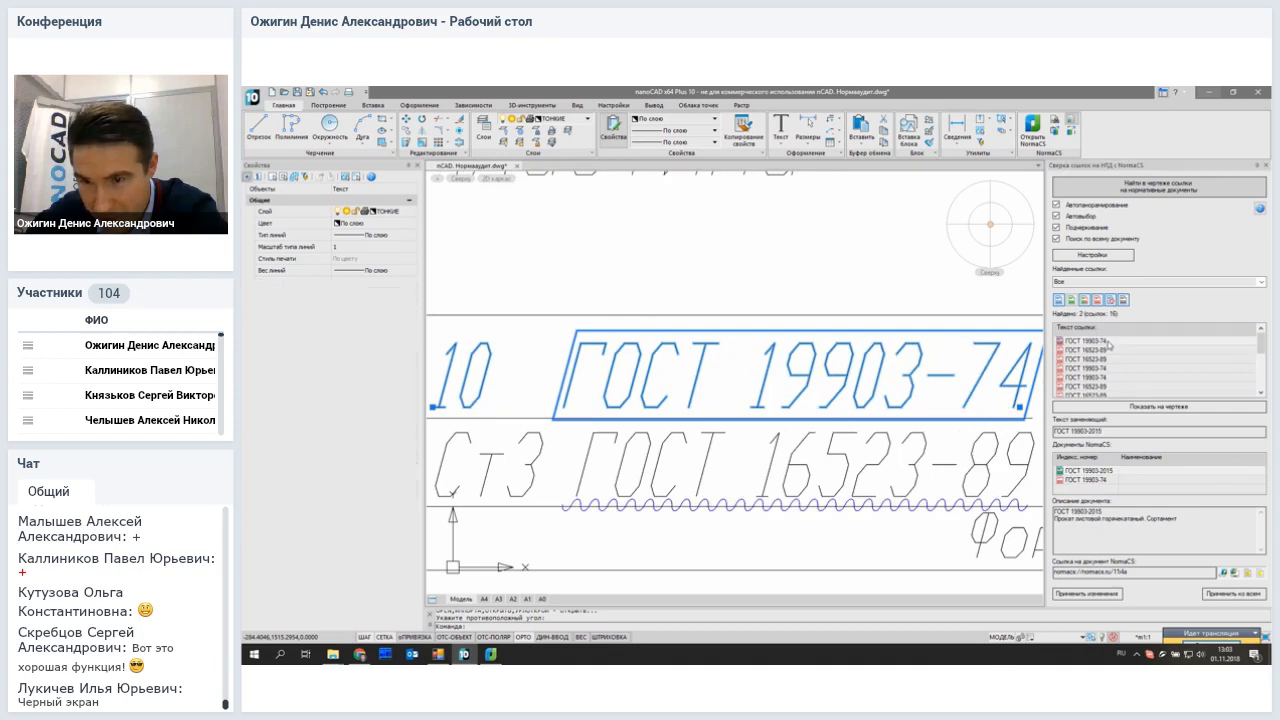
click(1241, 594)
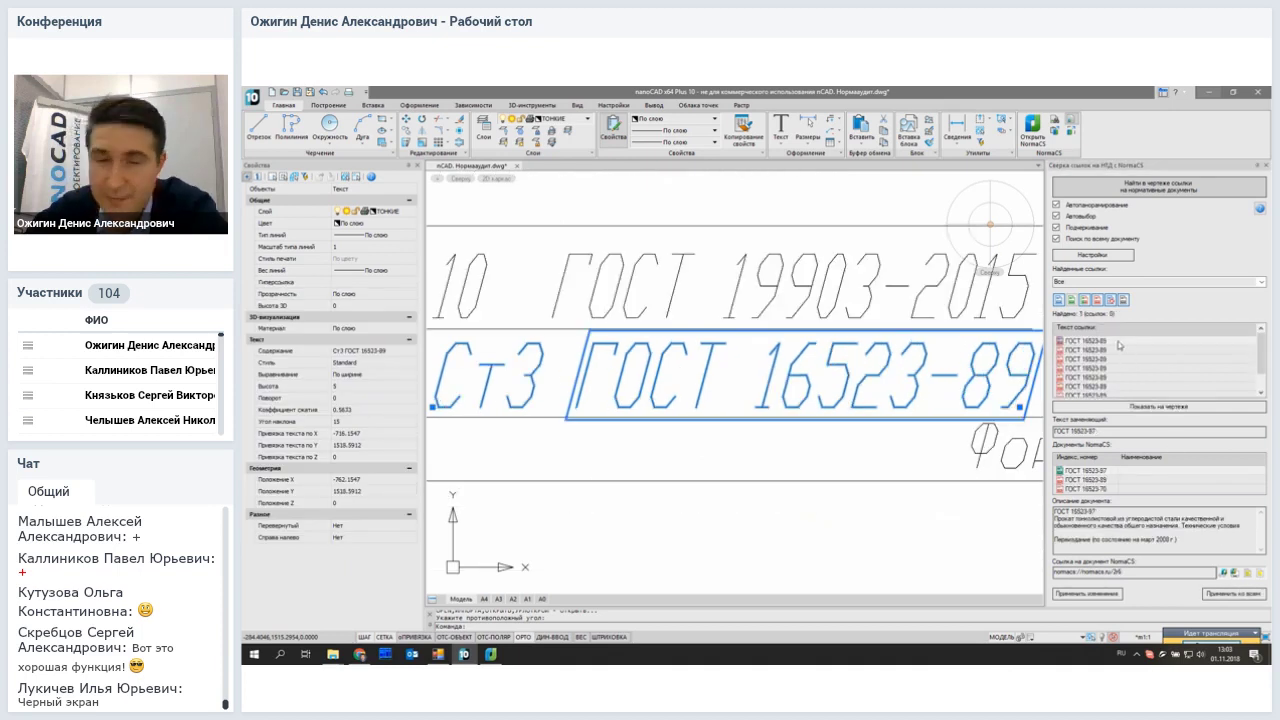
click(1246, 594)
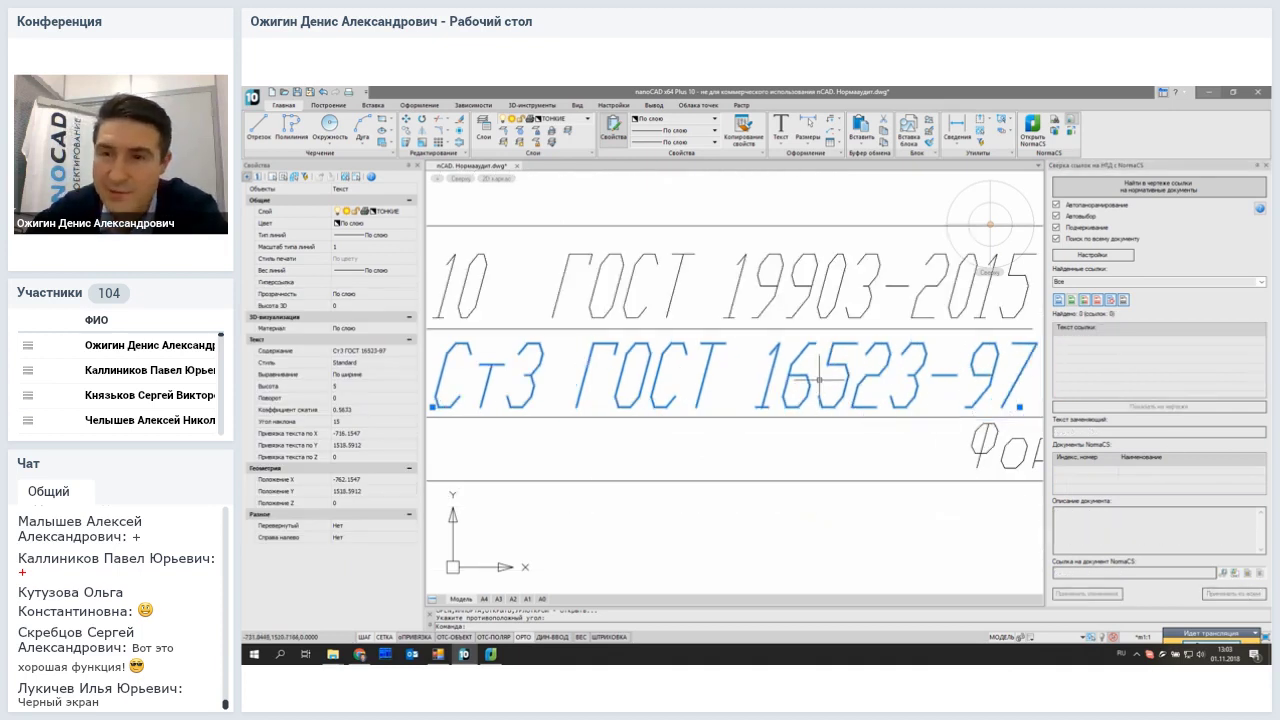
Step: Show the valid documents in the found references again and locate the ГОСТ 8509-93 references in the drawing
scroll(862, 415, down, 5)
scroll(862, 415, down, 2)
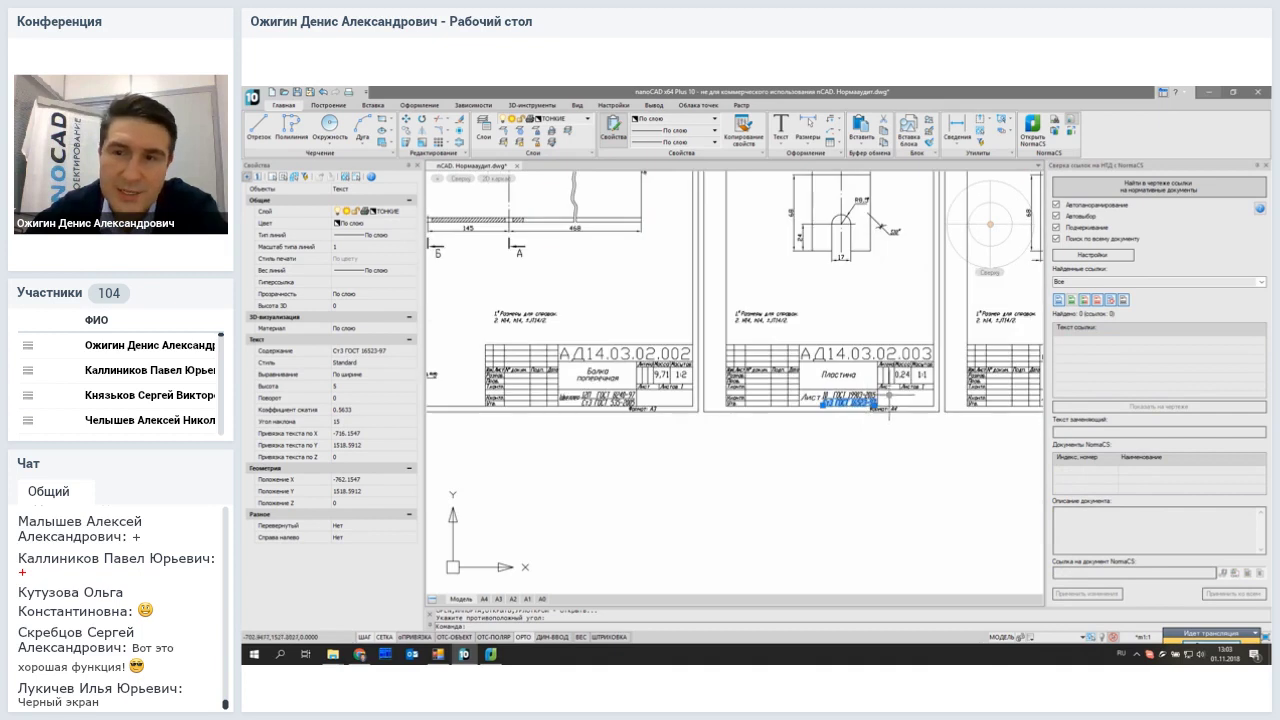
click(1072, 300)
click(1088, 348)
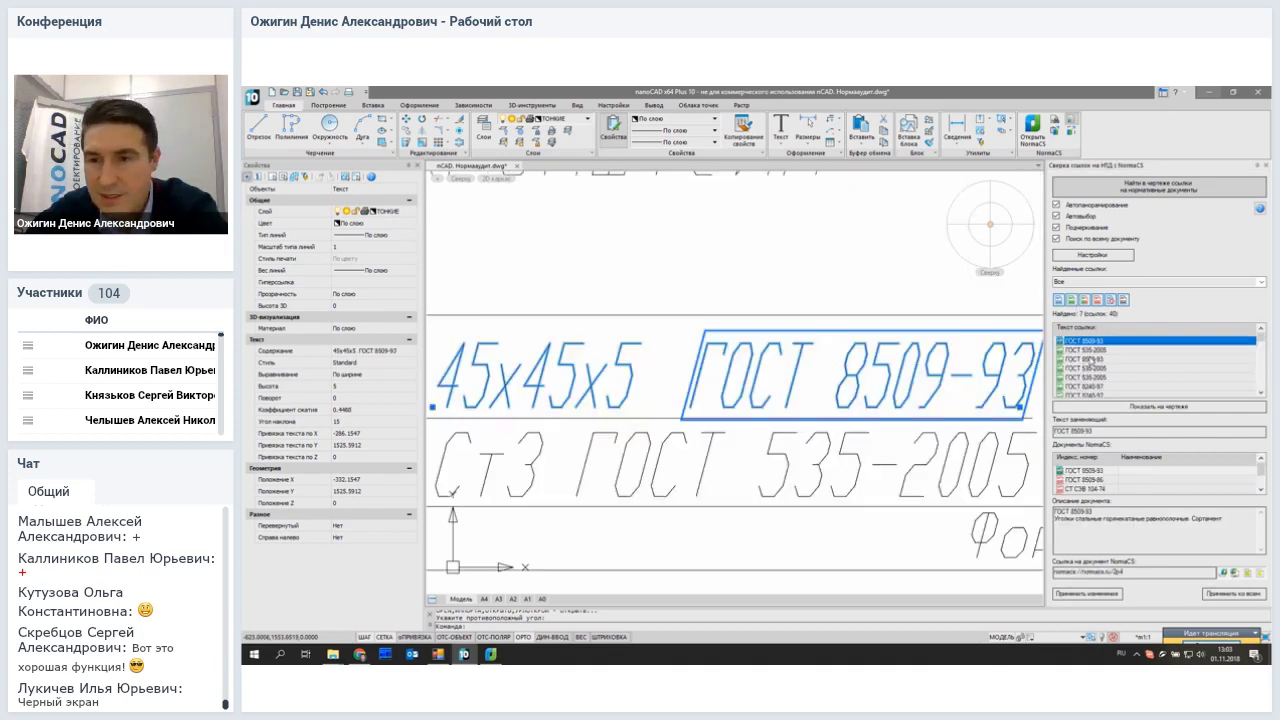
click(1090, 386)
click(1090, 368)
Step: Examine the updated GOST references in the specification table of the frame assembly АД14.03.01.000
scroll(824, 346, down, 6)
scroll(824, 350, down, 3)
scroll(729, 450, up, 8)
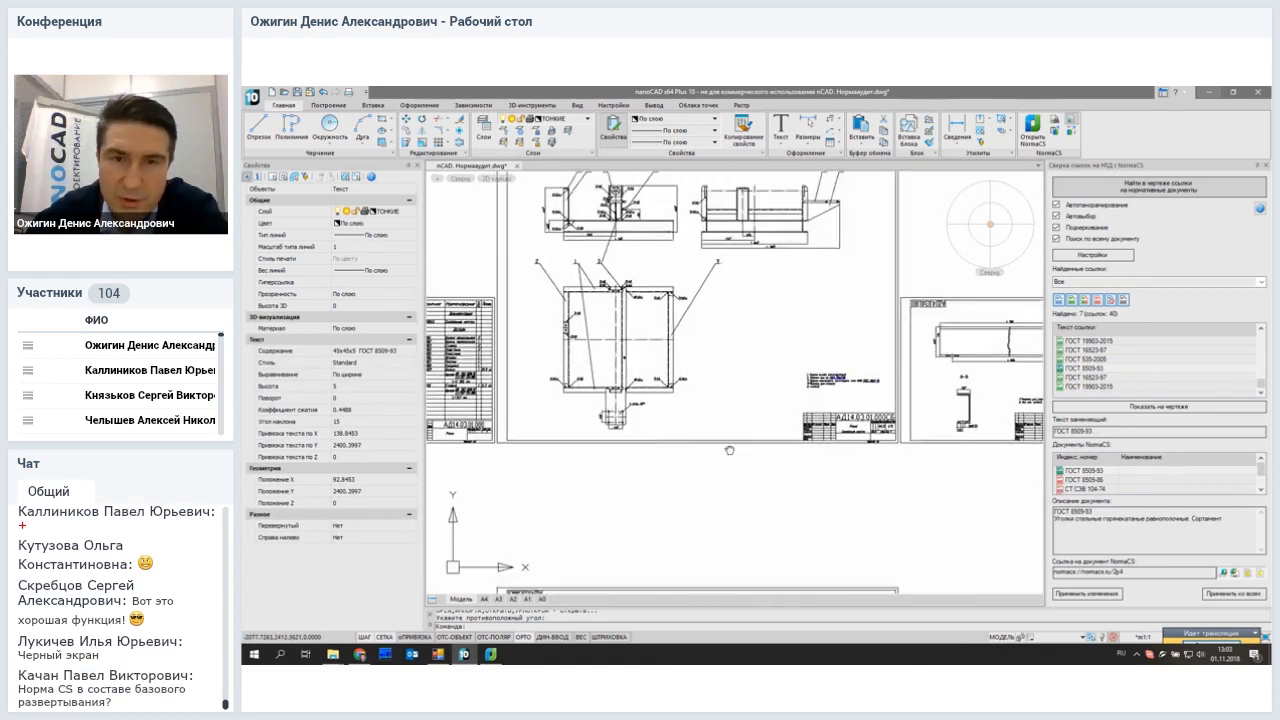
scroll(729, 450, up, 3)
scroll(627, 418, up, 4)
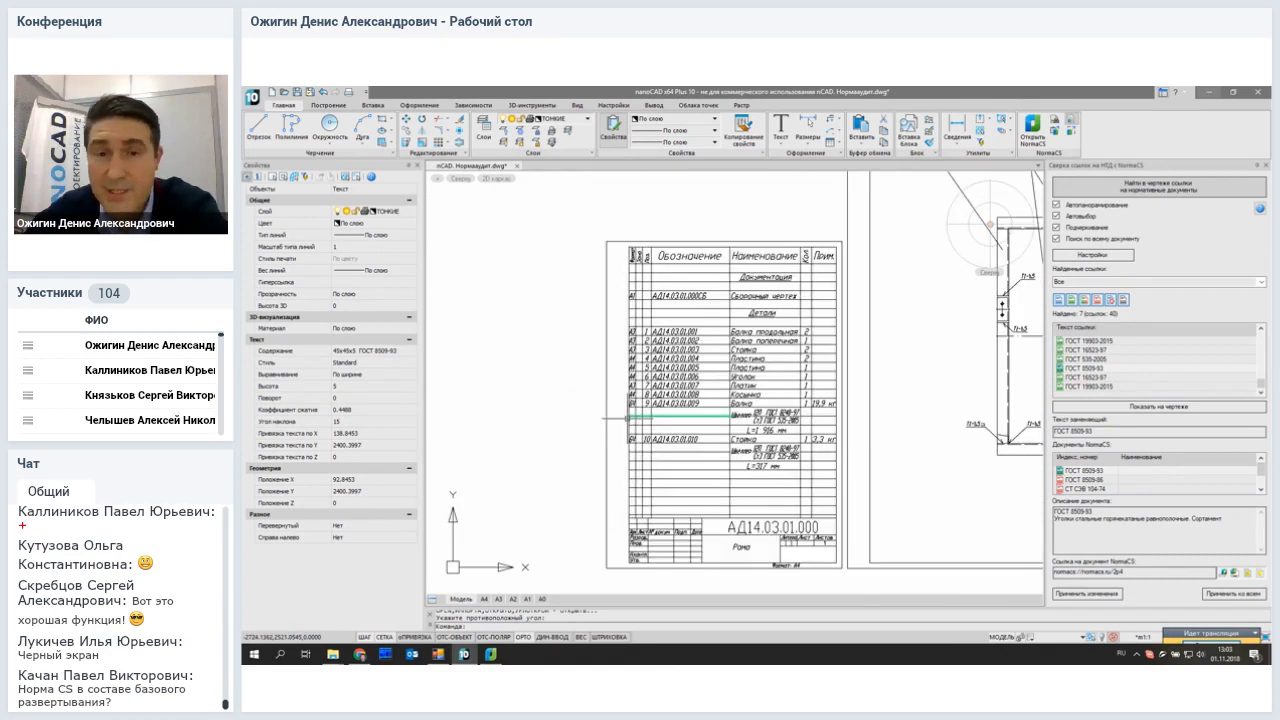
scroll(705, 442, up, 2)
scroll(735, 449, down, 2)
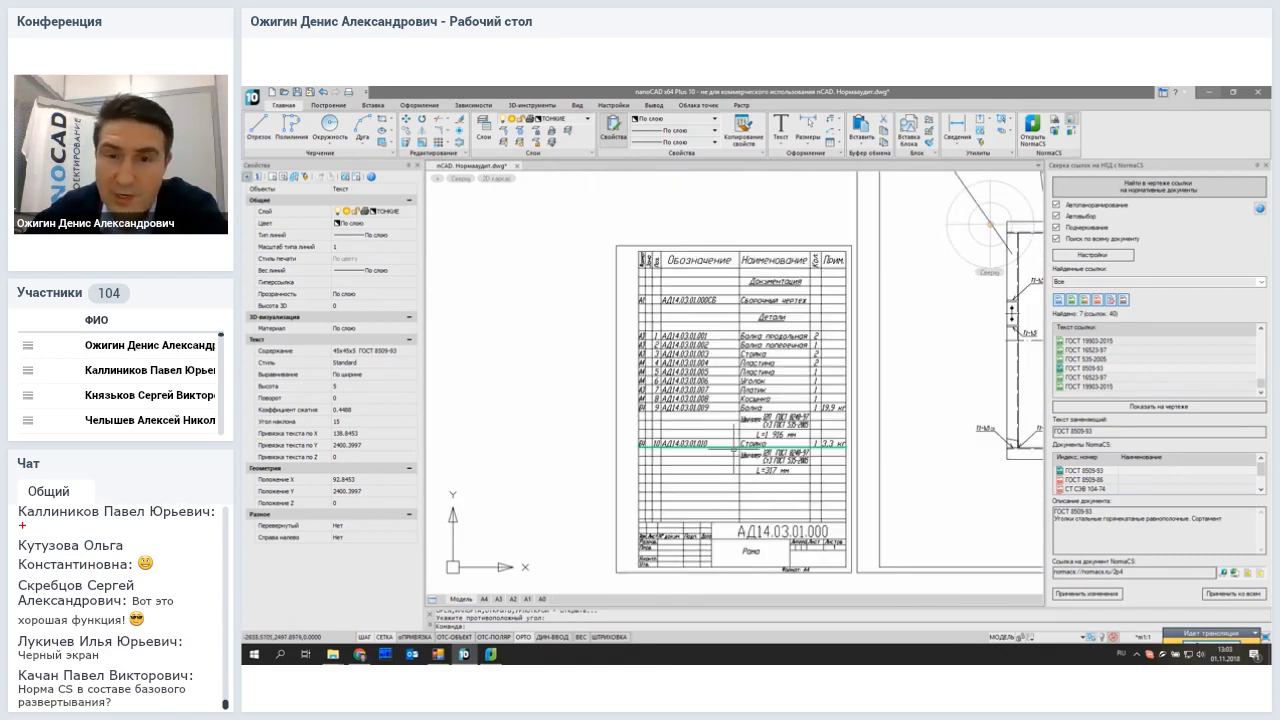
middle_drag(735, 451, 738, 398)
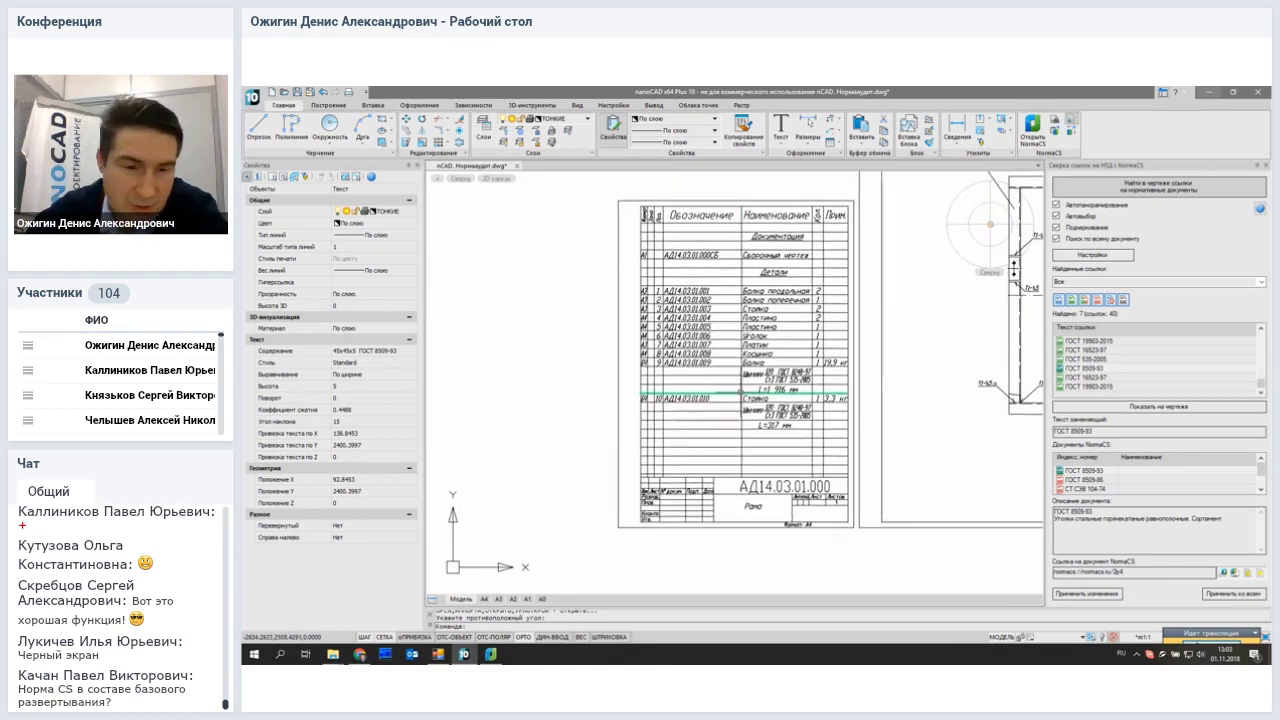
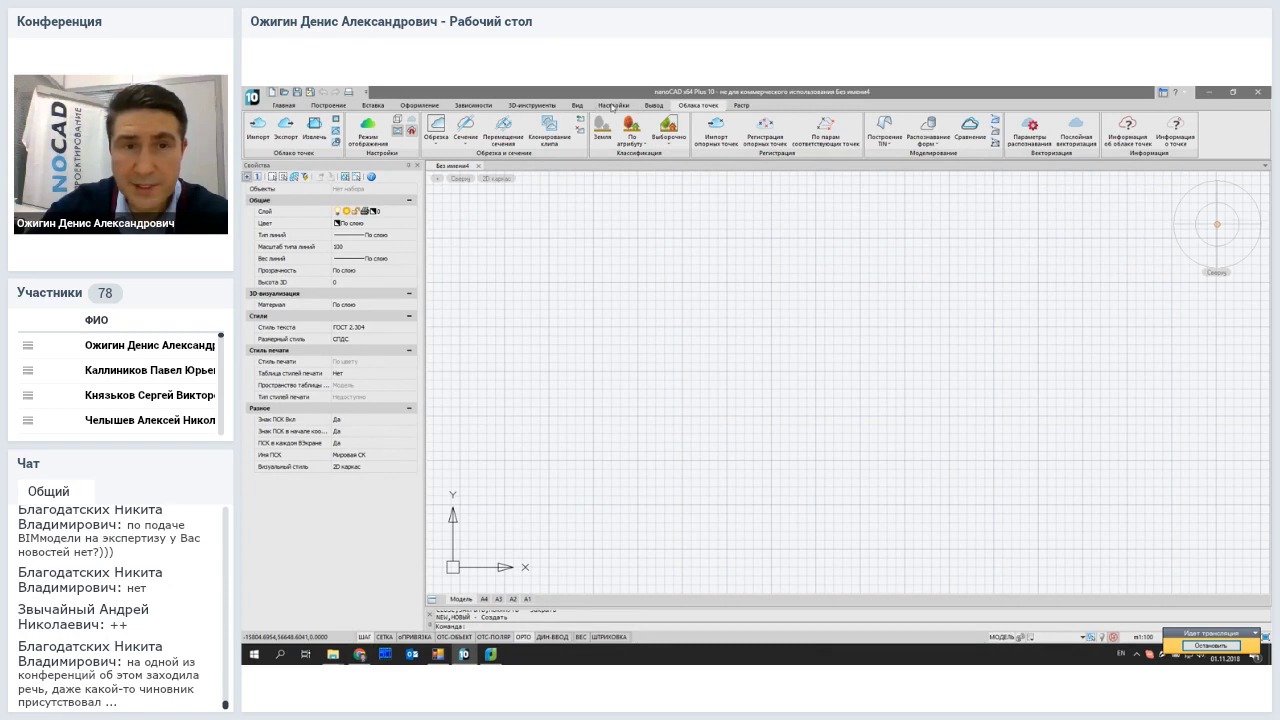
Step: Open the IFC viewer and load ОМ.ifc from the Демонстрация\01 BIM&IFC\IFC folder of the nanoCAD Plus library
click(614, 105)
click(625, 131)
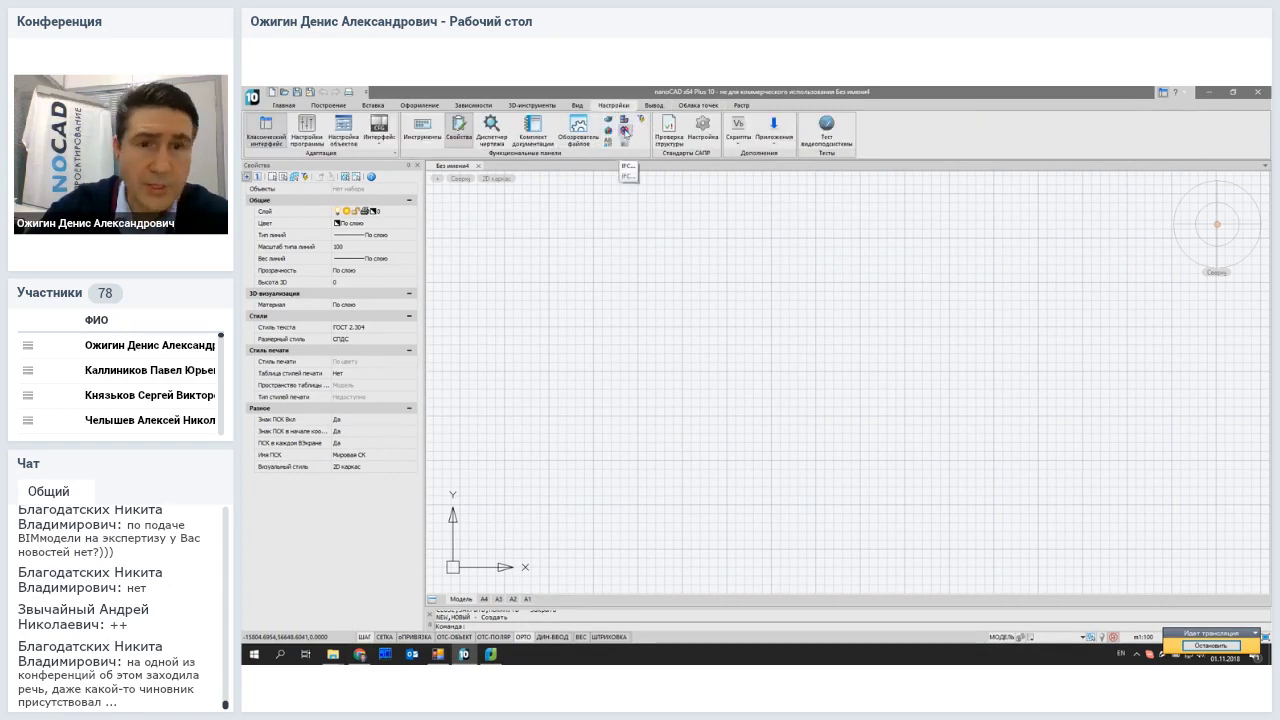
click(252, 179)
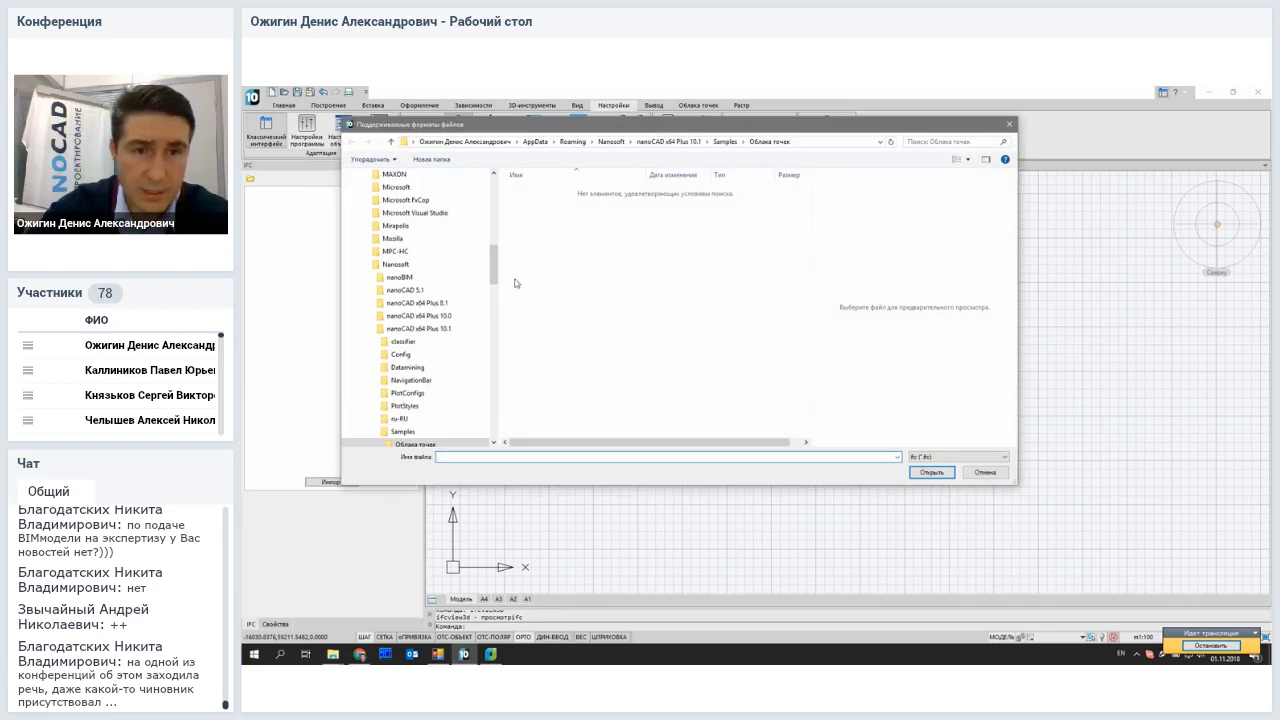
click(365, 264)
drag(494, 272, 496, 402)
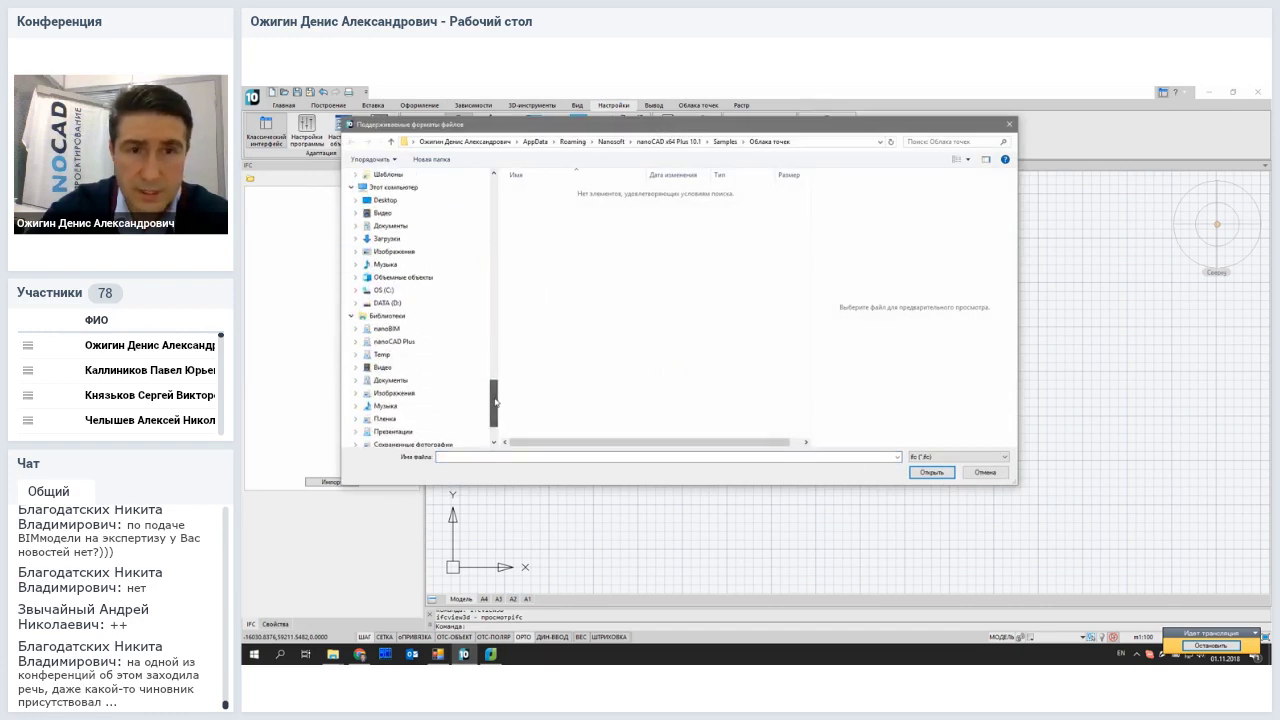
click(394, 341)
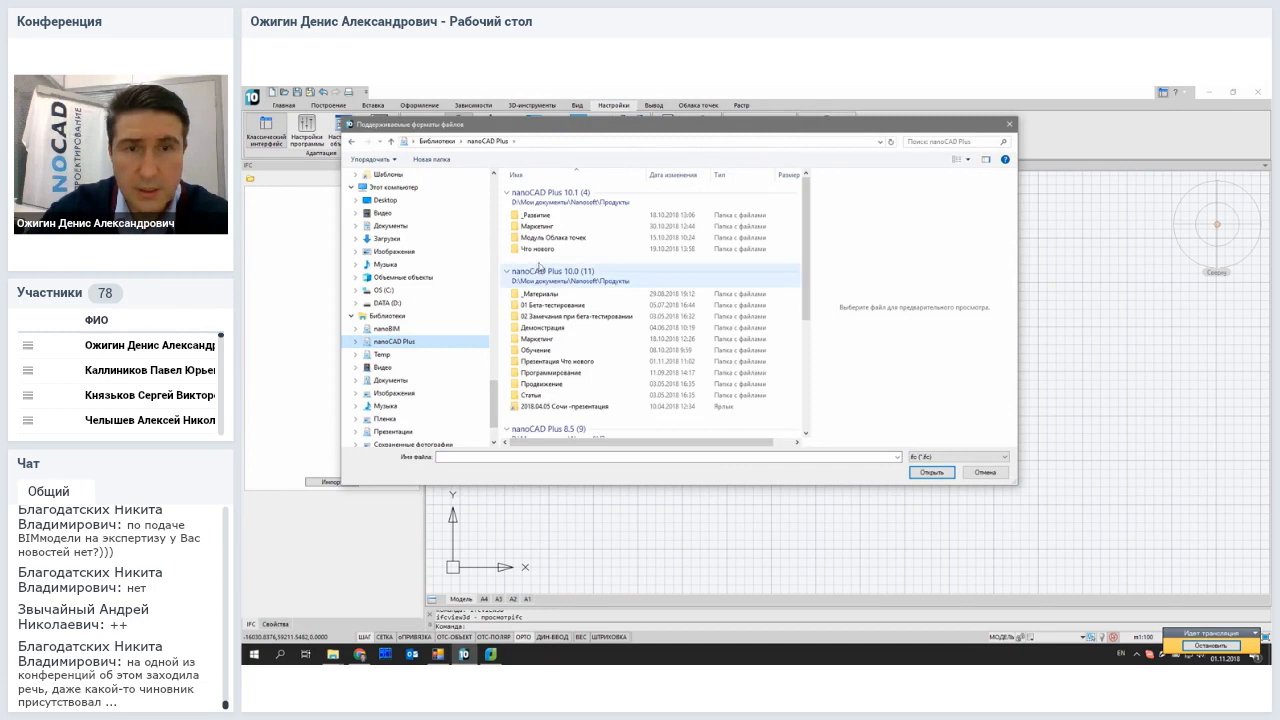
double_click(543, 327)
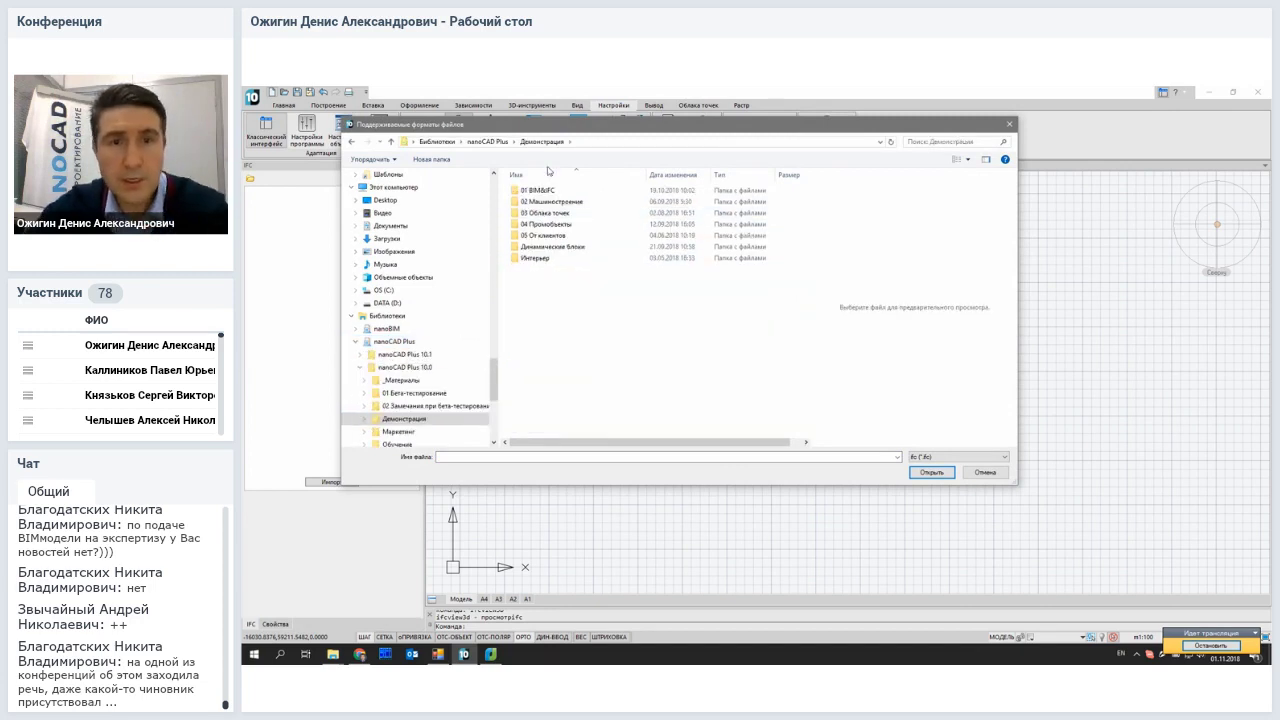
double_click(548, 191)
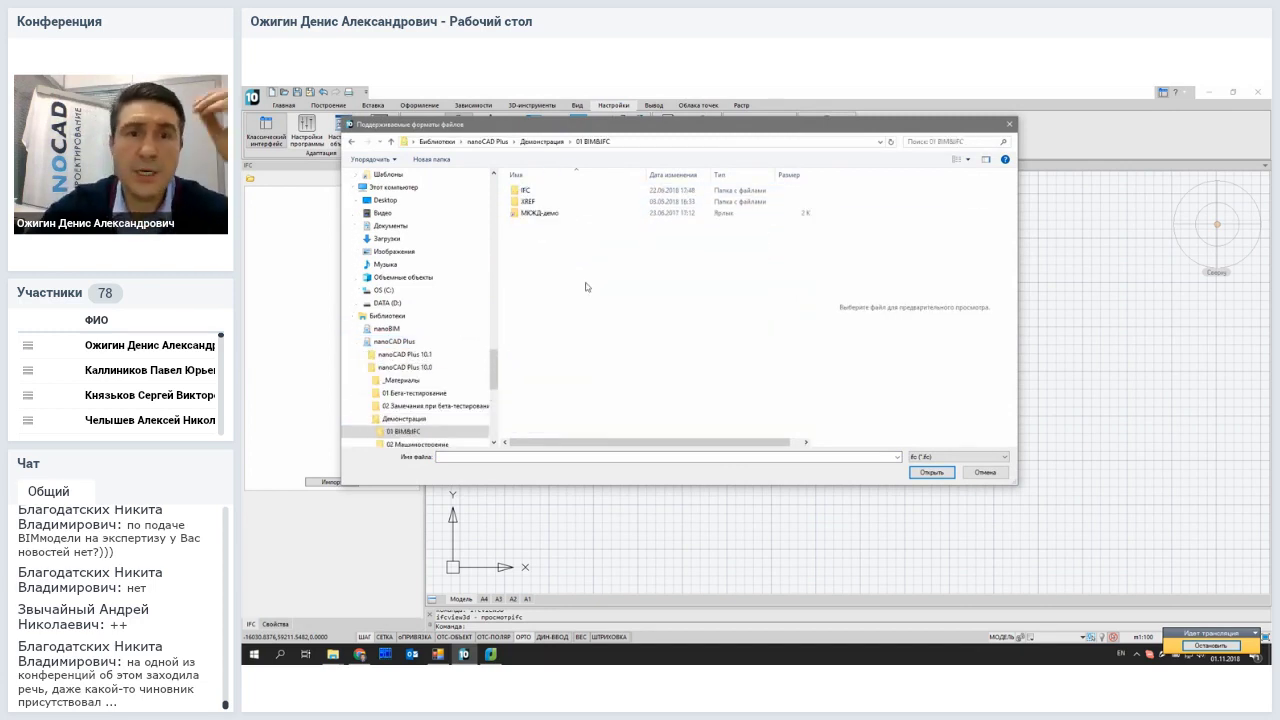
double_click(548, 192)
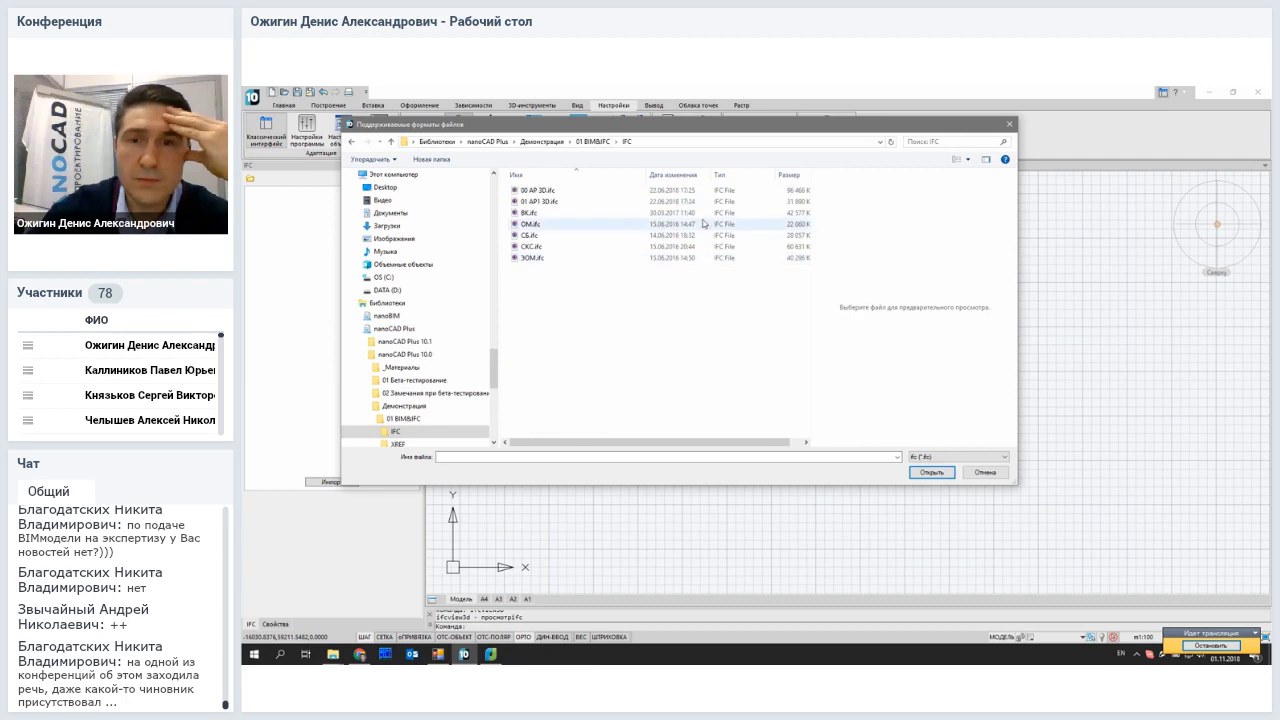
click(556, 225)
click(929, 473)
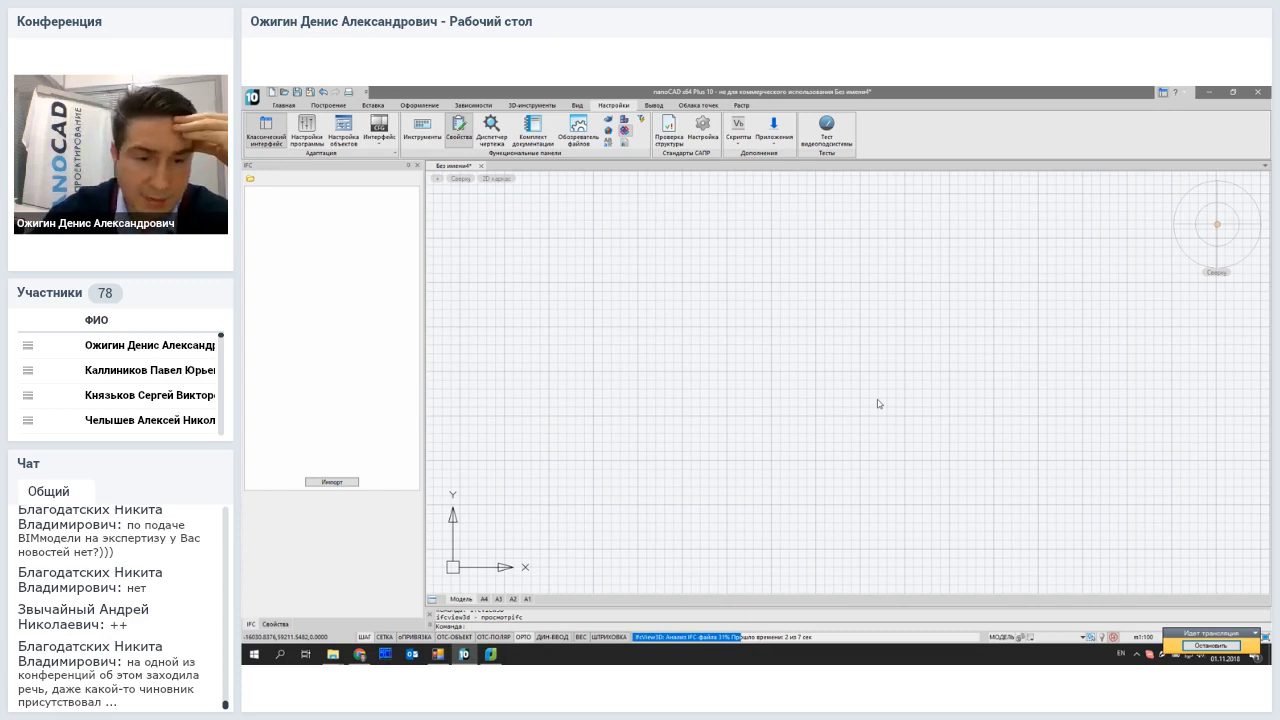
Step: Check the participants' messages in the webinar chat in the browser and return to nanoCAD
click(359, 657)
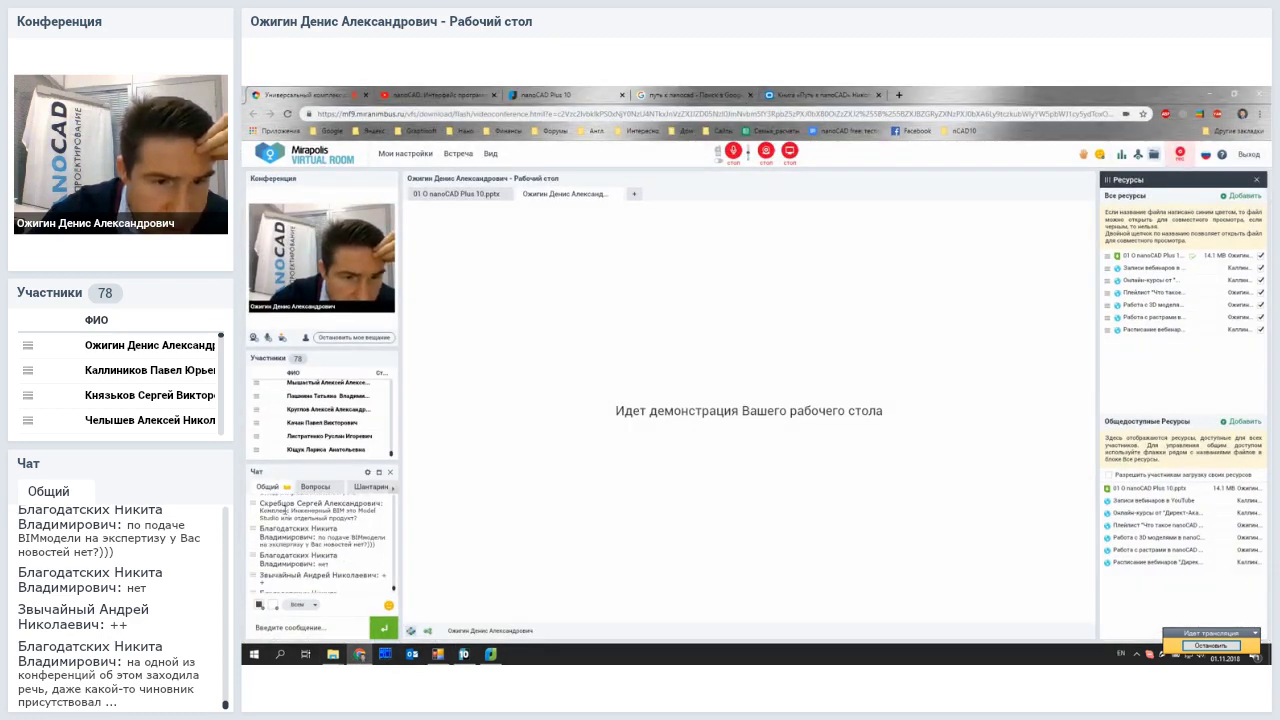
drag(277, 510, 324, 520)
click(323, 520)
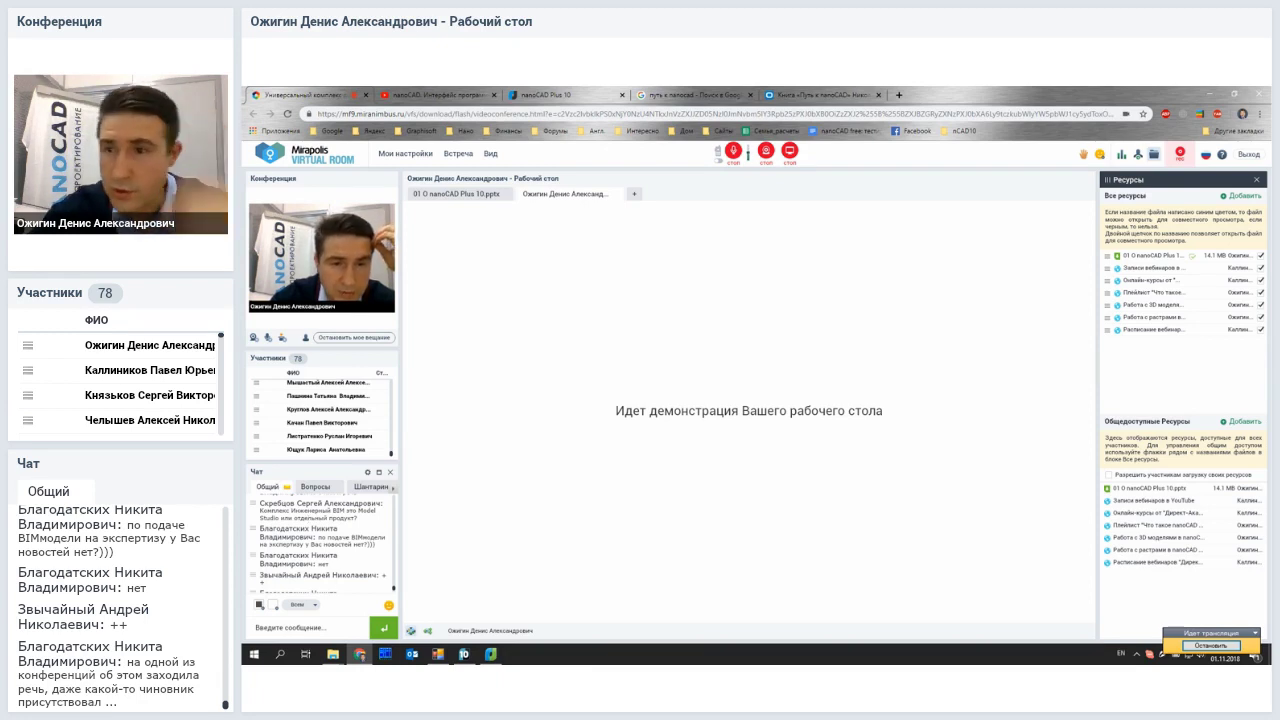
click(463, 654)
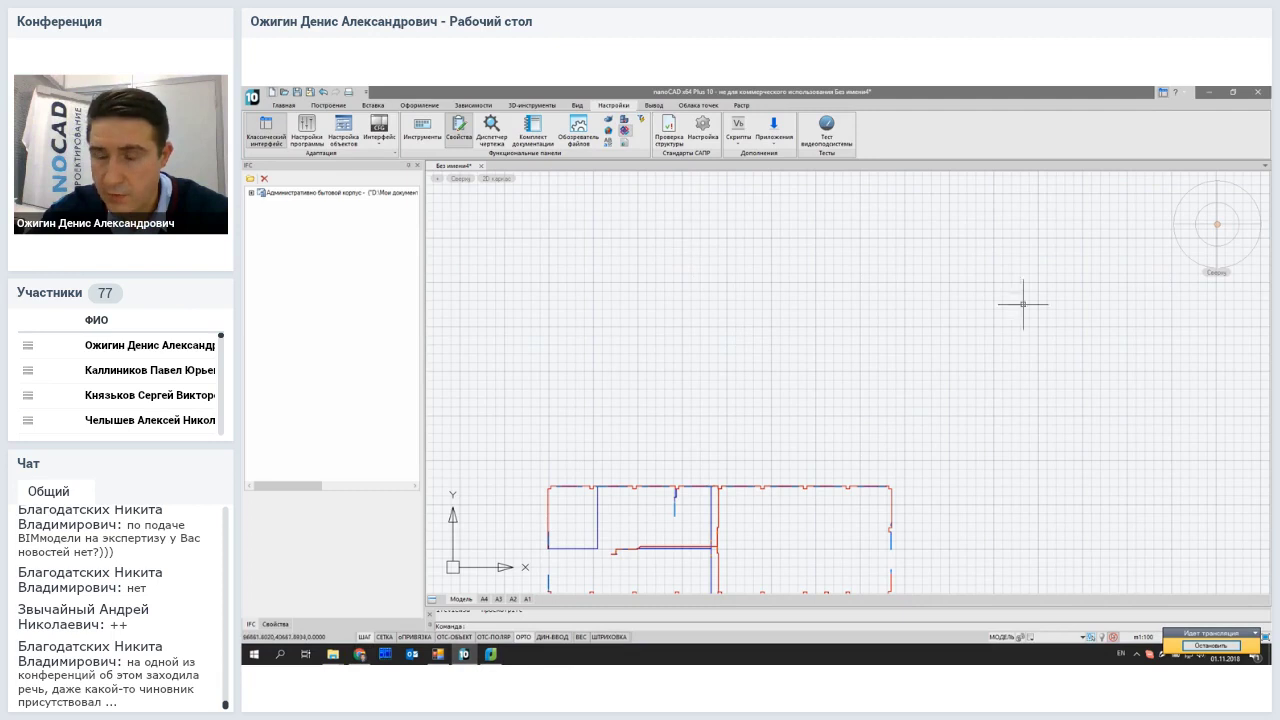
Step: Turn the loaded heating model to a 3D view, try the Точный с показом рёбер visual style and switch to Точный
mouse_move(1206, 238)
mouse_down()
mouse_move(1000, 300)
mouse_move(820, 300)
mouse_move(548, 190)
mouse_up()
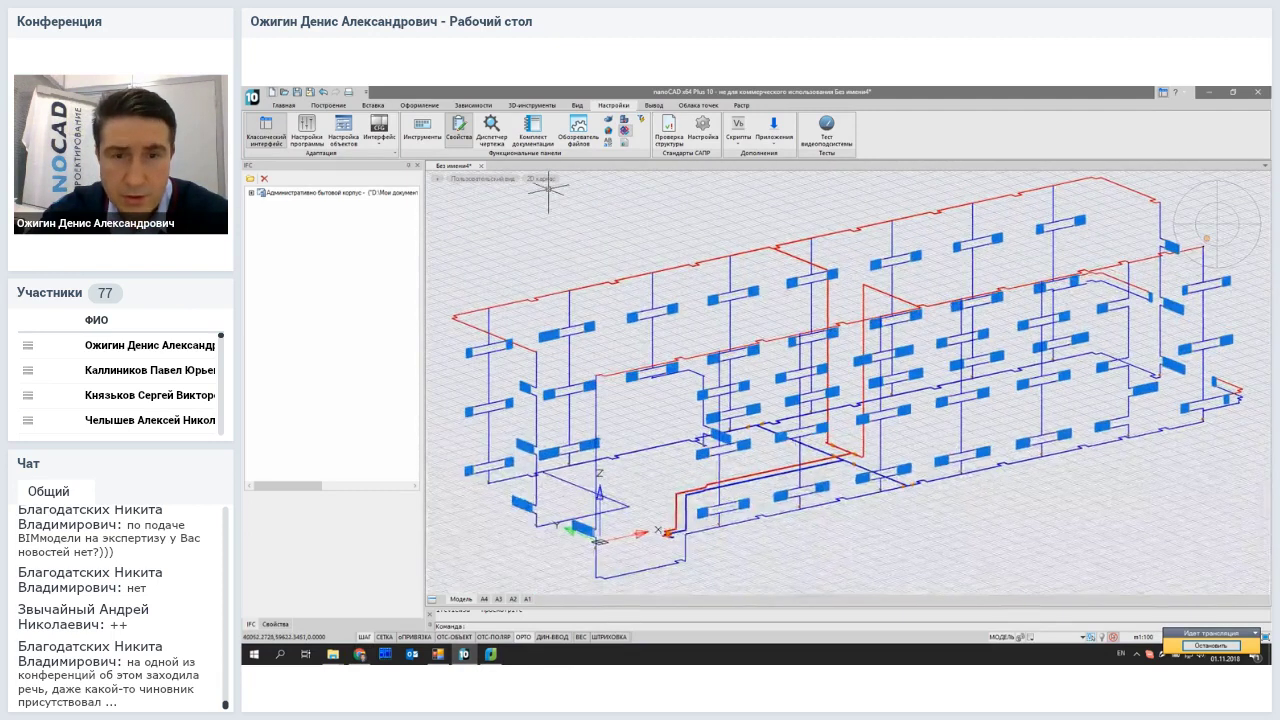
click(540, 178)
click(608, 256)
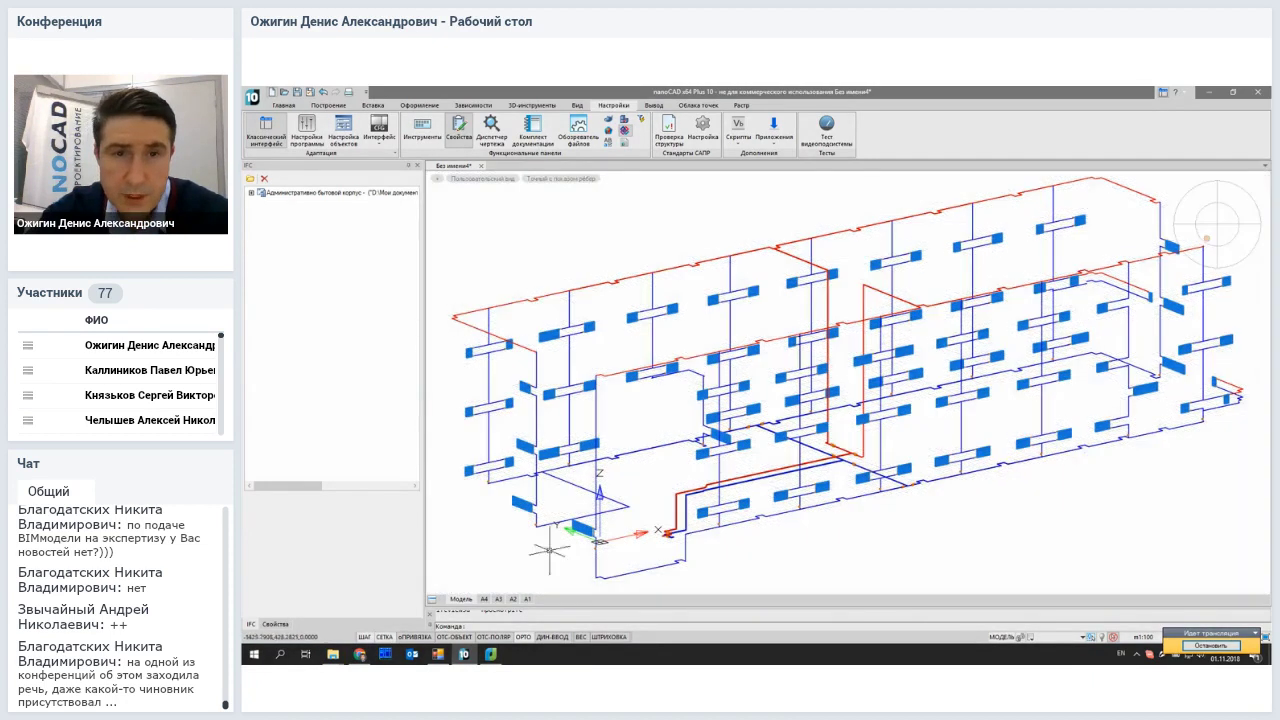
scroll(746, 462, up, 5)
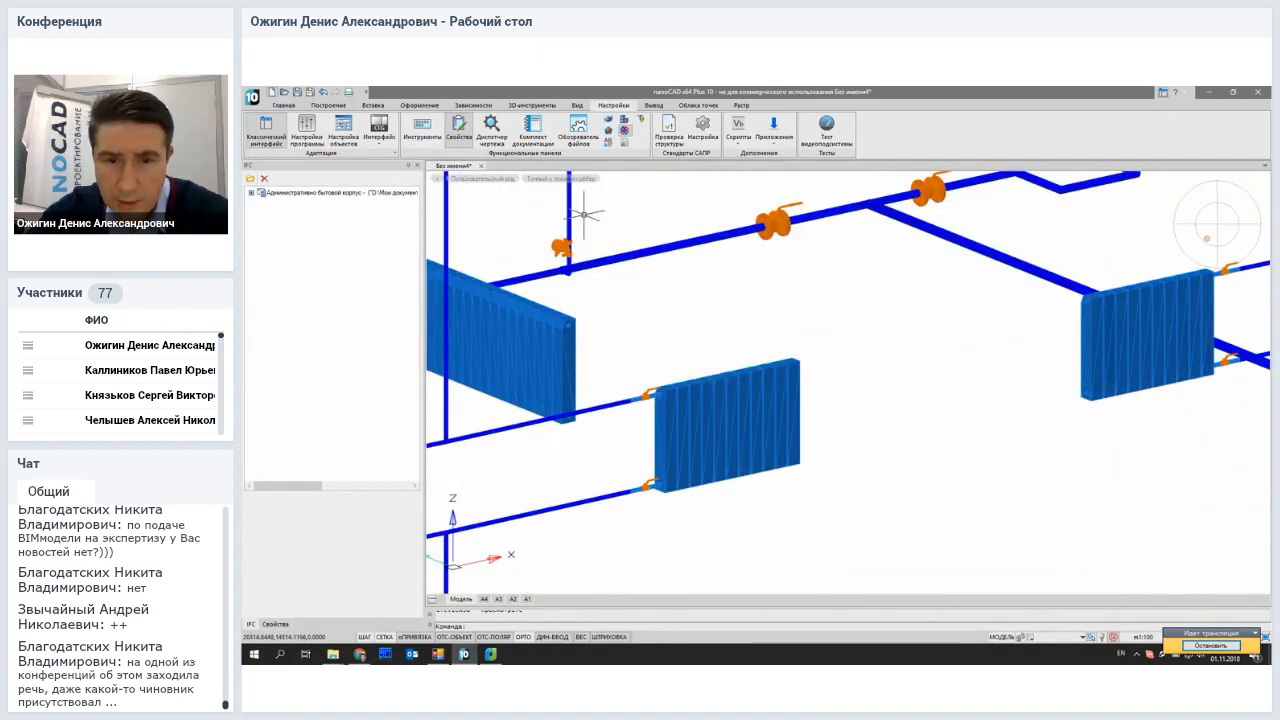
click(578, 180)
click(600, 224)
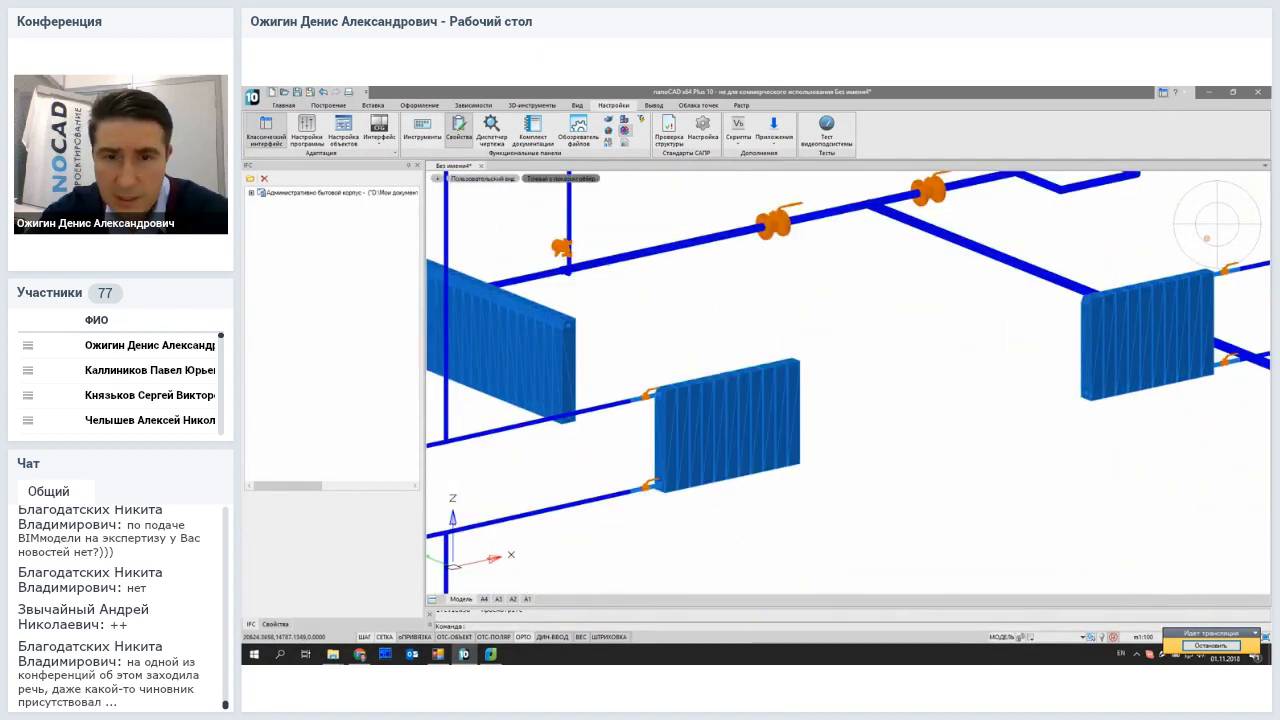
Step: Take a closer look at a radiator in the heating model and view its IFC attributes
scroll(698, 440, up, 5)
shift+middle_drag(698, 440, 723, 426)
scroll(715, 432, down, 5)
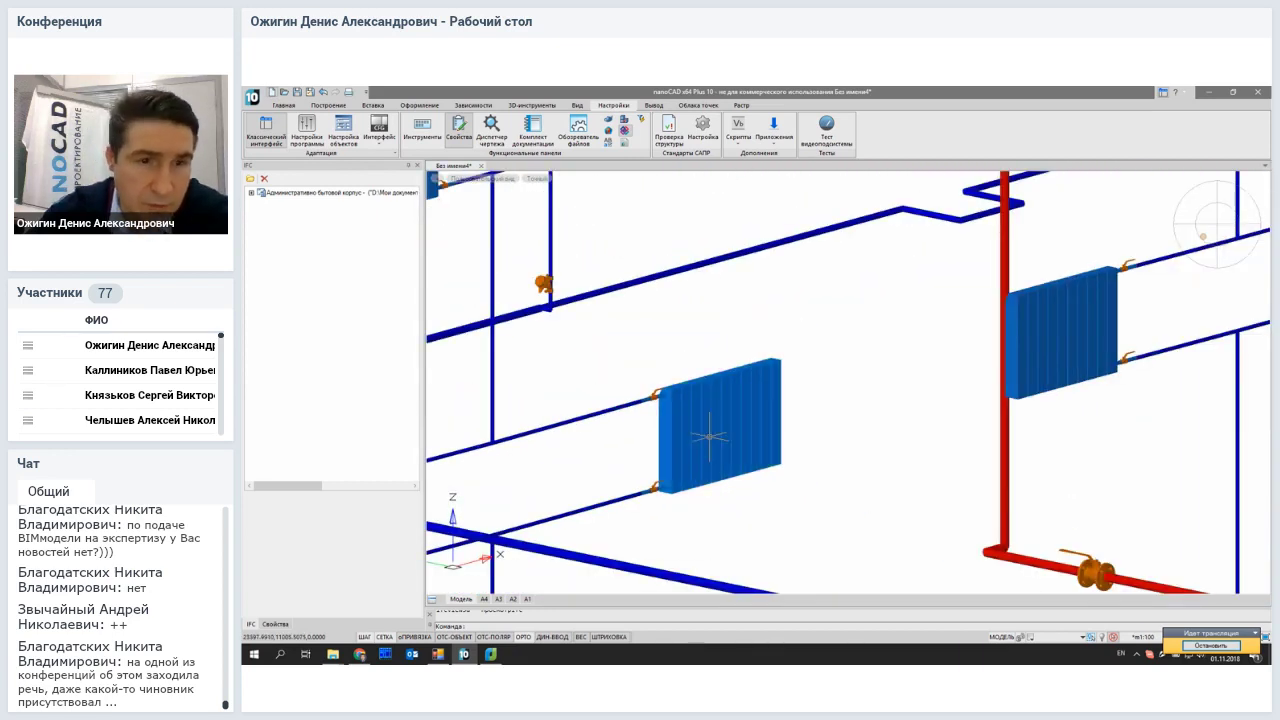
click(277, 624)
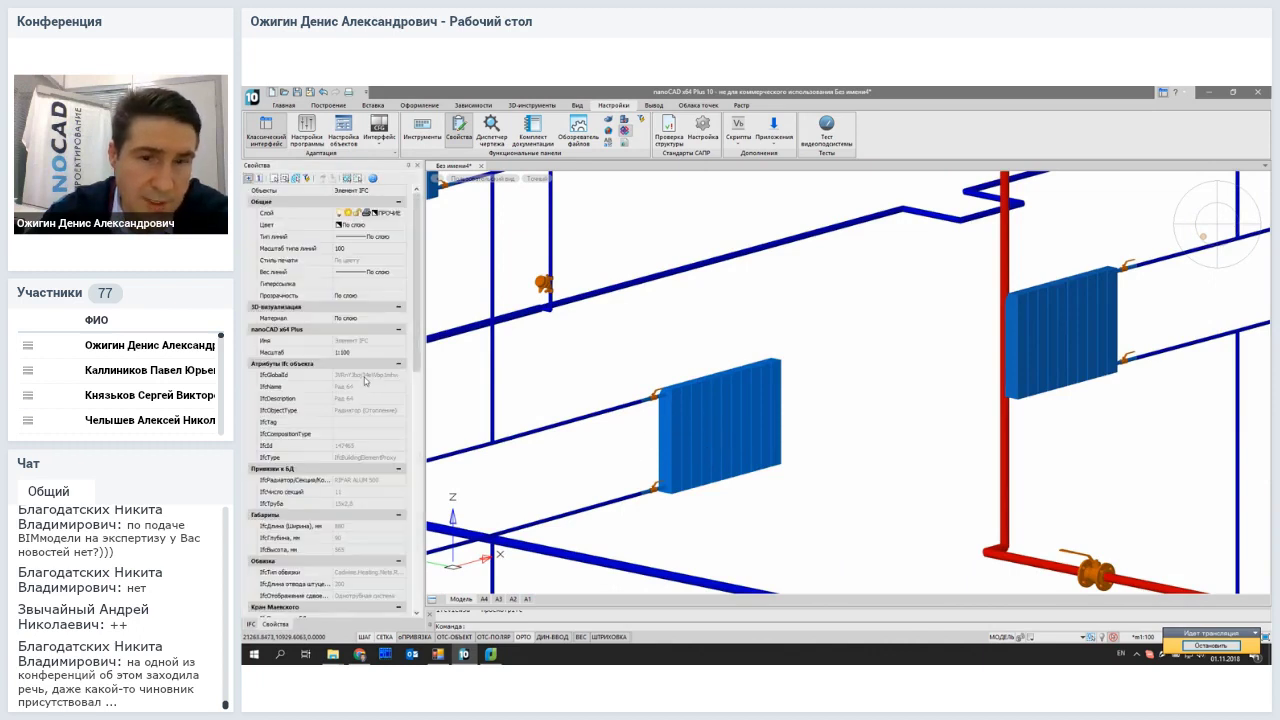
Step: Read through the selected radiator's IFC attributes down to the category in the БД: Общие параметры group
drag(417, 351, 410, 452)
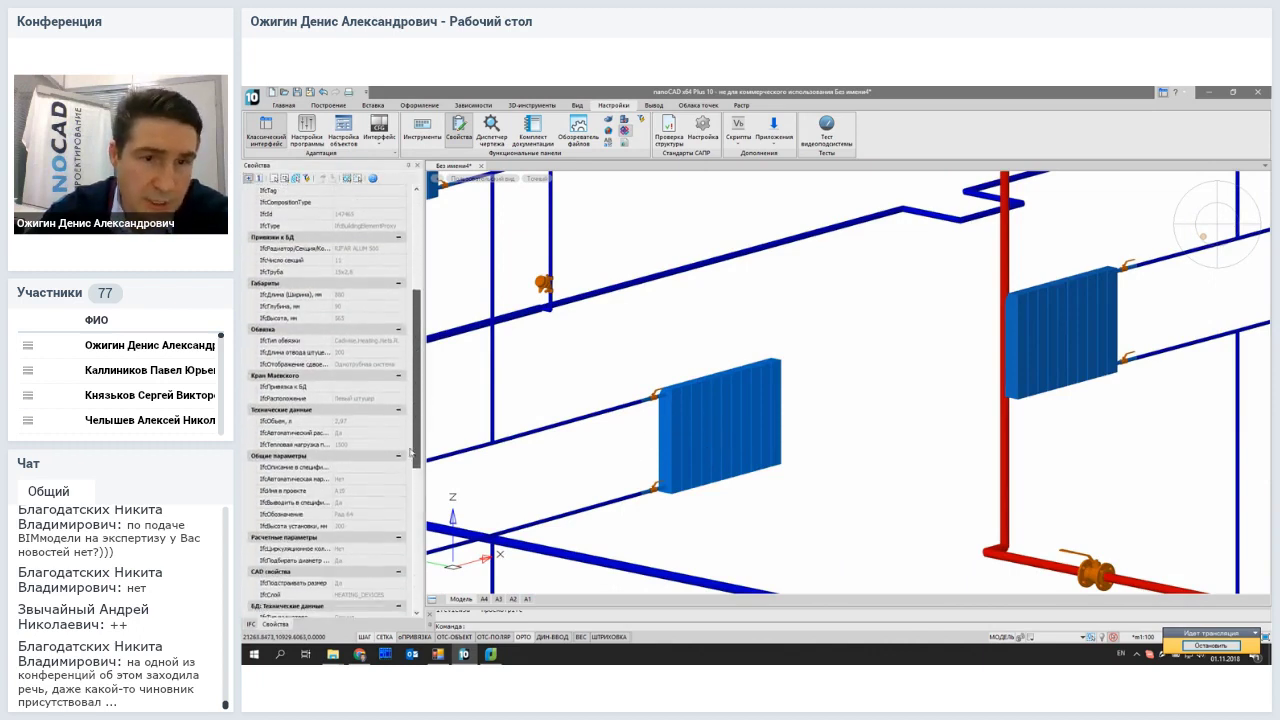
scroll(410, 452, down, 5)
drag(409, 403, 418, 455)
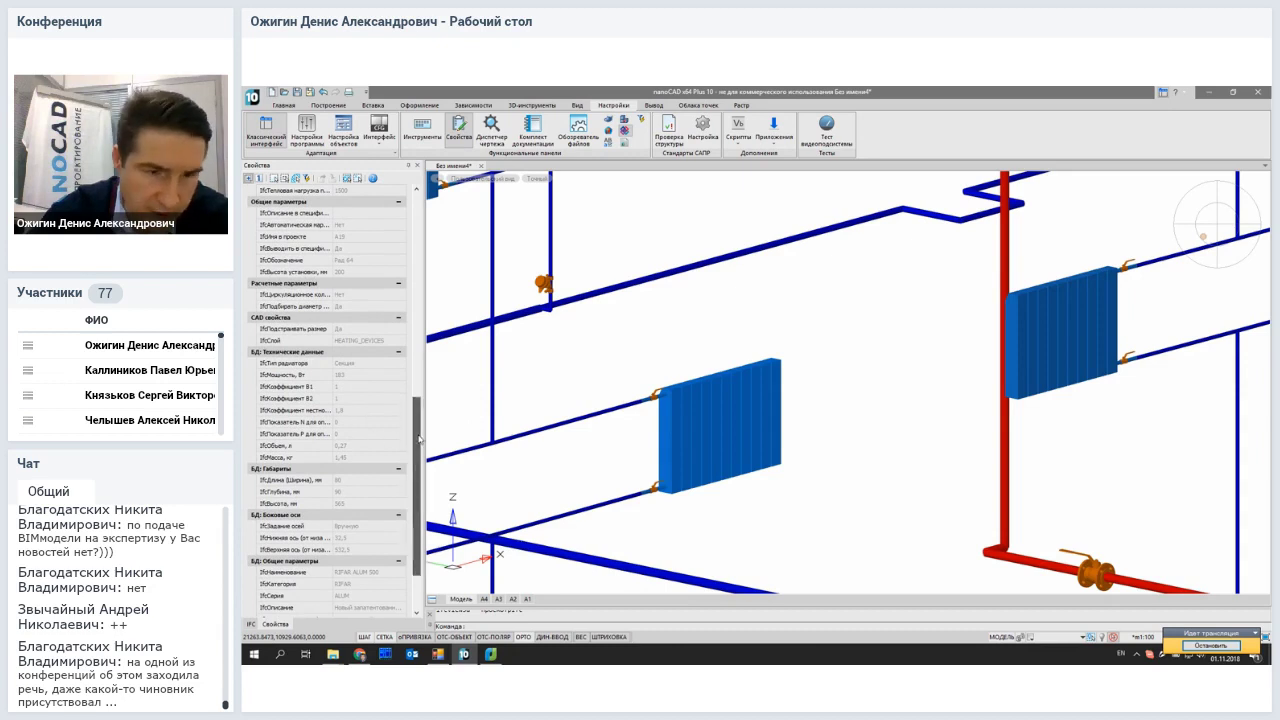
drag(411, 438, 414, 470)
click(359, 514)
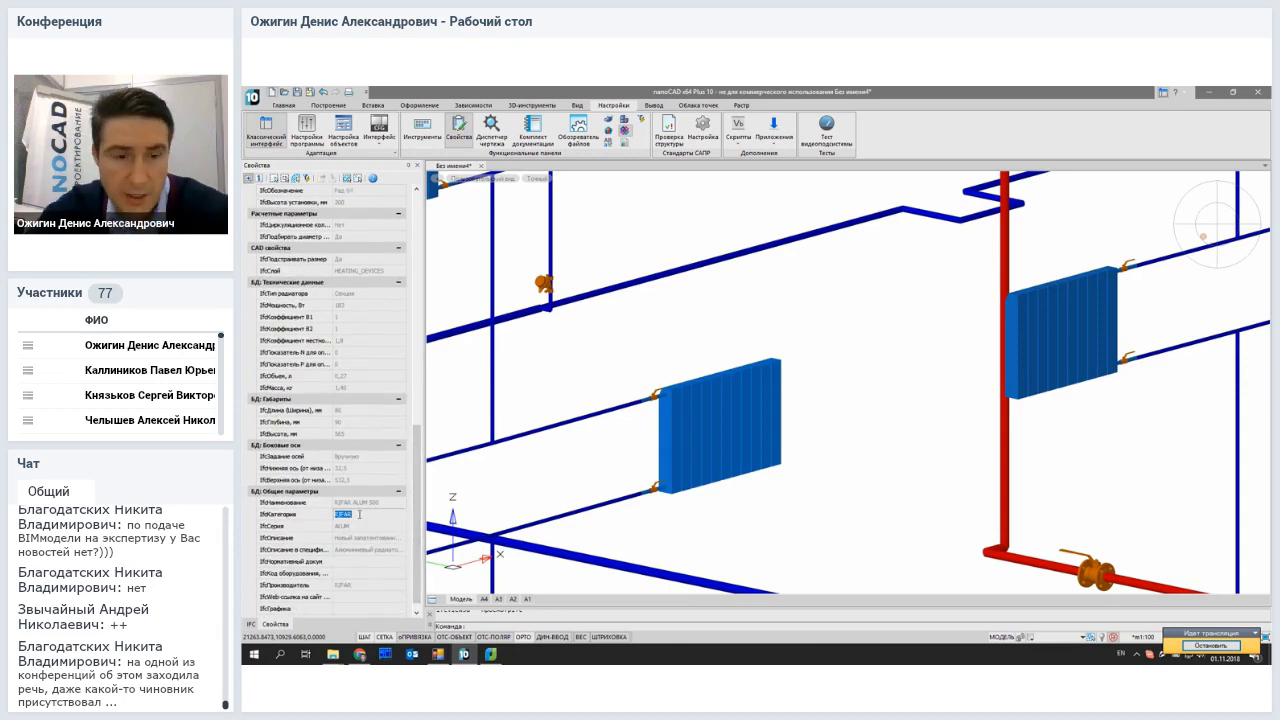
Step: Select the valve on the vertical blue pipe and review its IFC attributes down to Производитель, widening the properties list
click(543, 284)
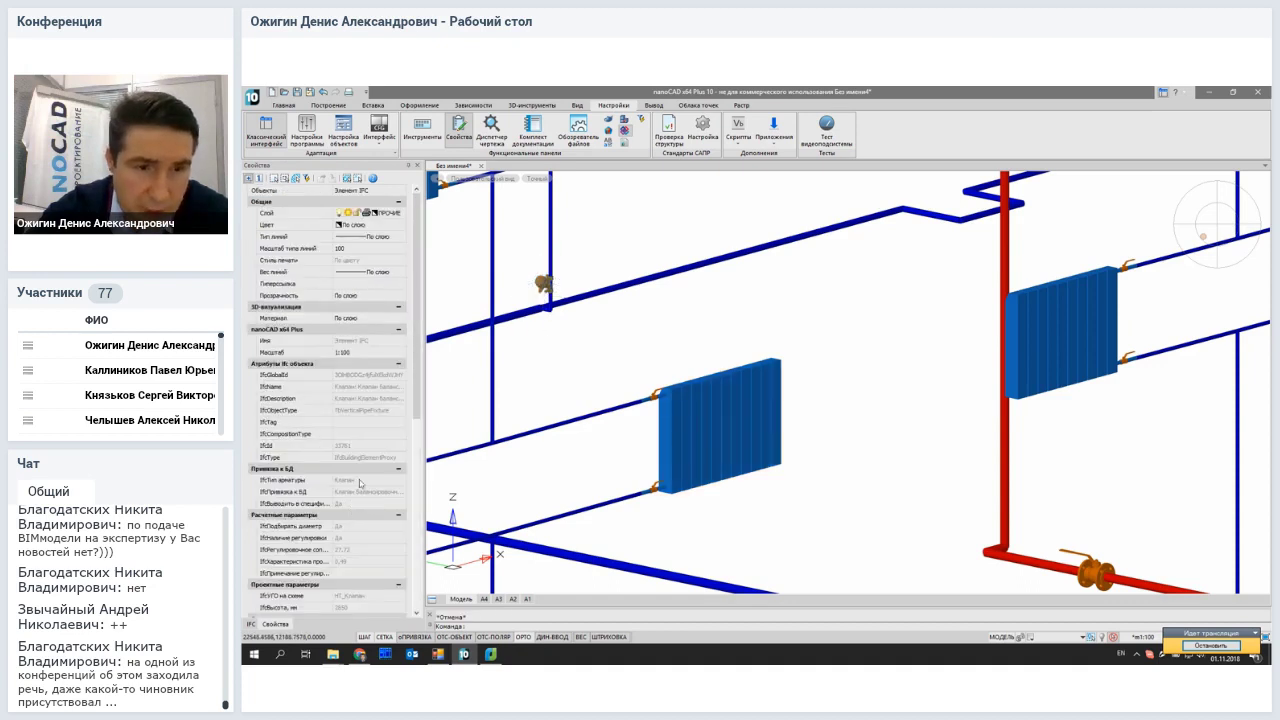
middle_drag(536, 303, 637, 310)
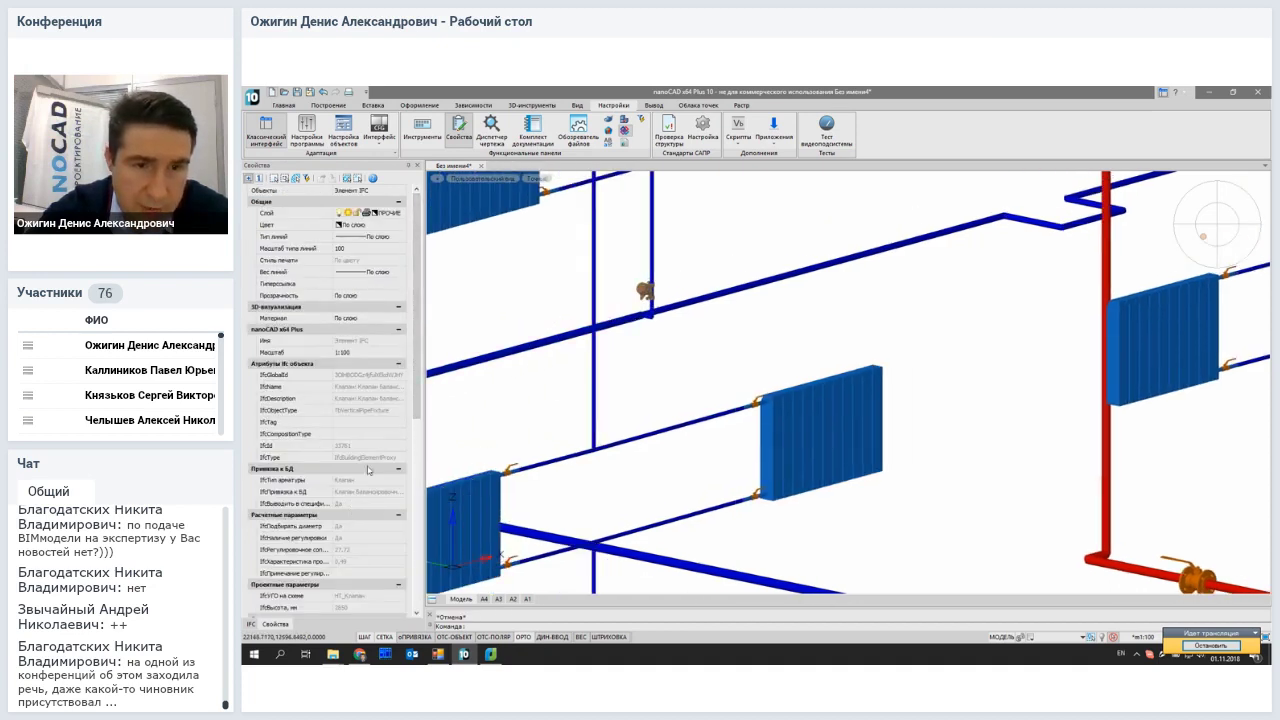
scroll(400, 420, down, 2)
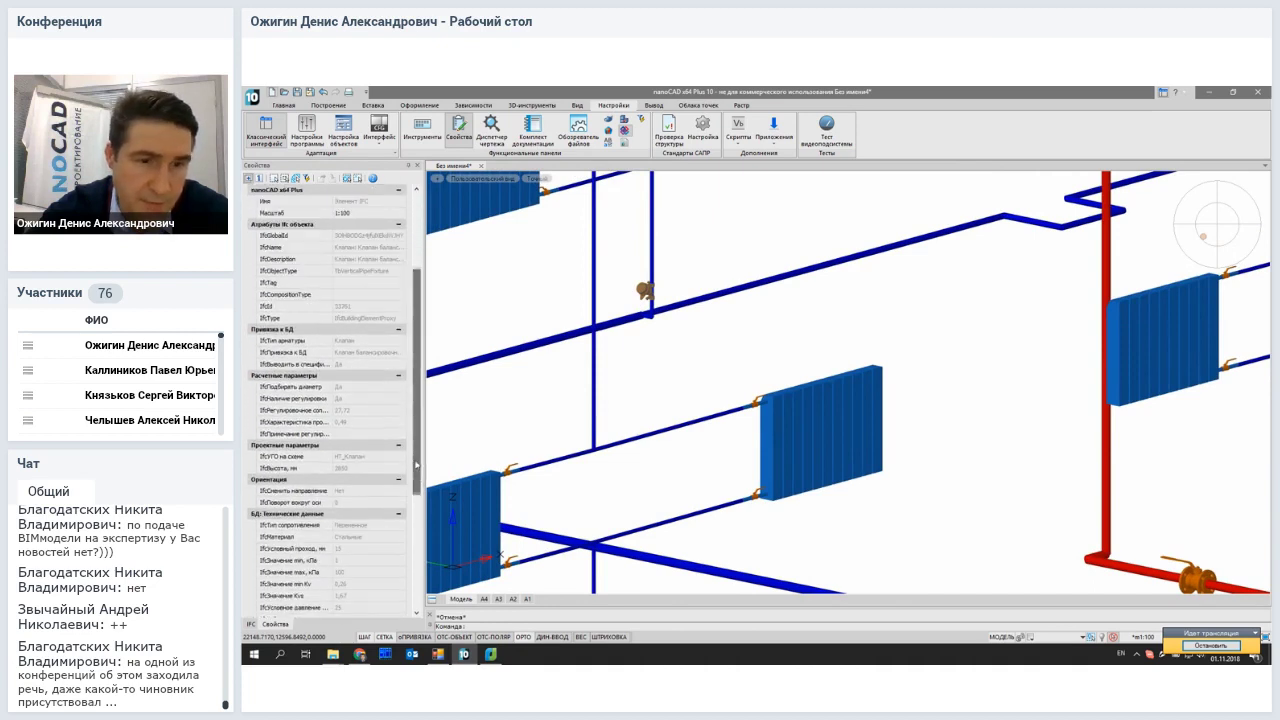
drag(426, 438, 460, 440)
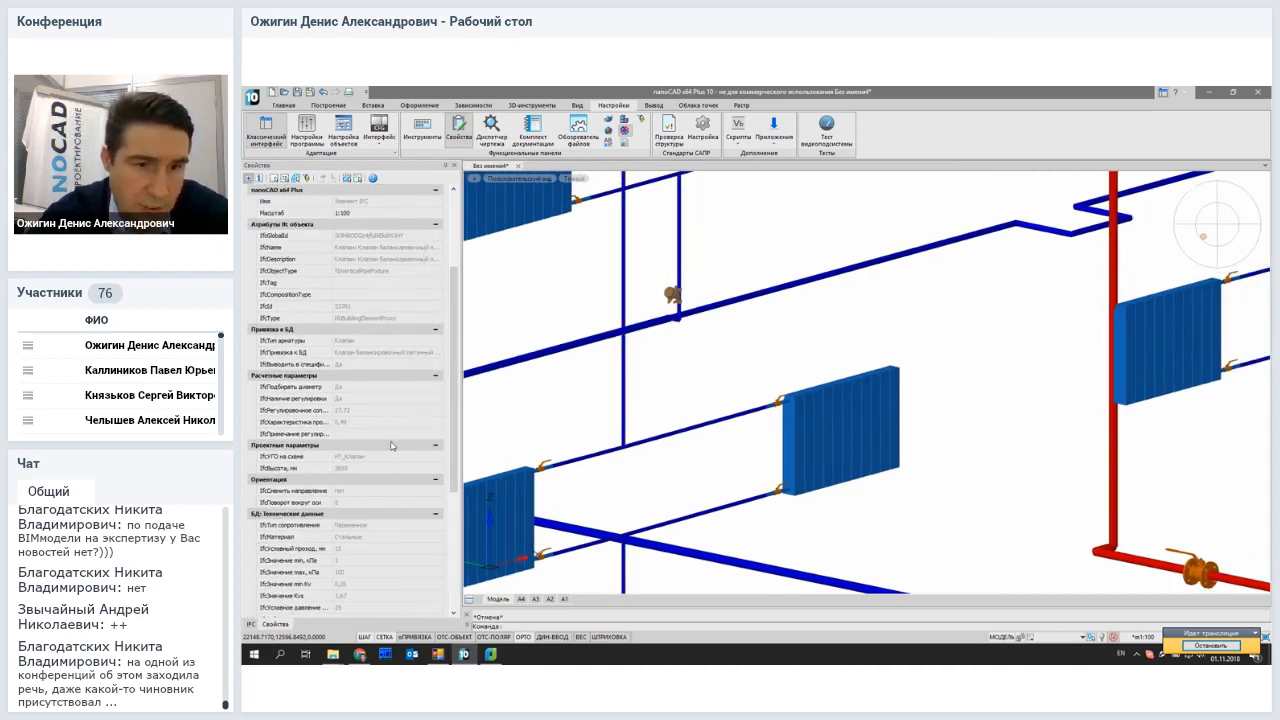
scroll(391, 447, down, 2)
scroll(391, 447, down, 4)
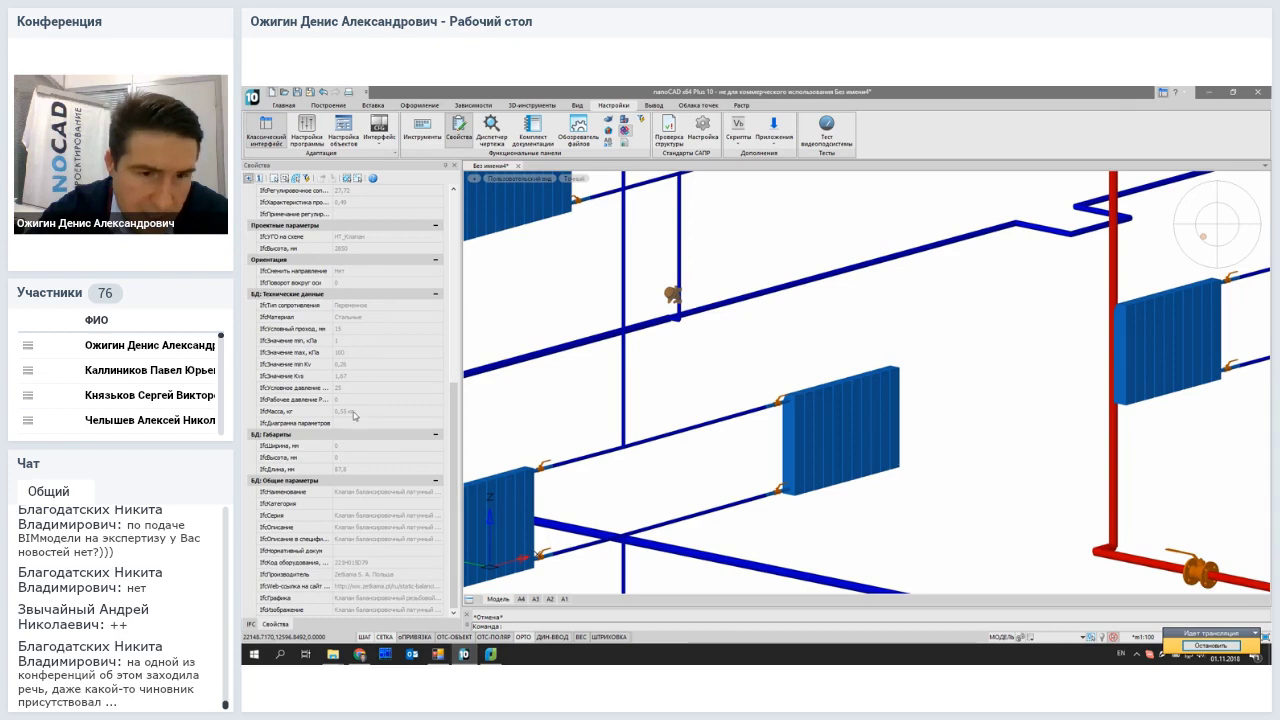
click(366, 575)
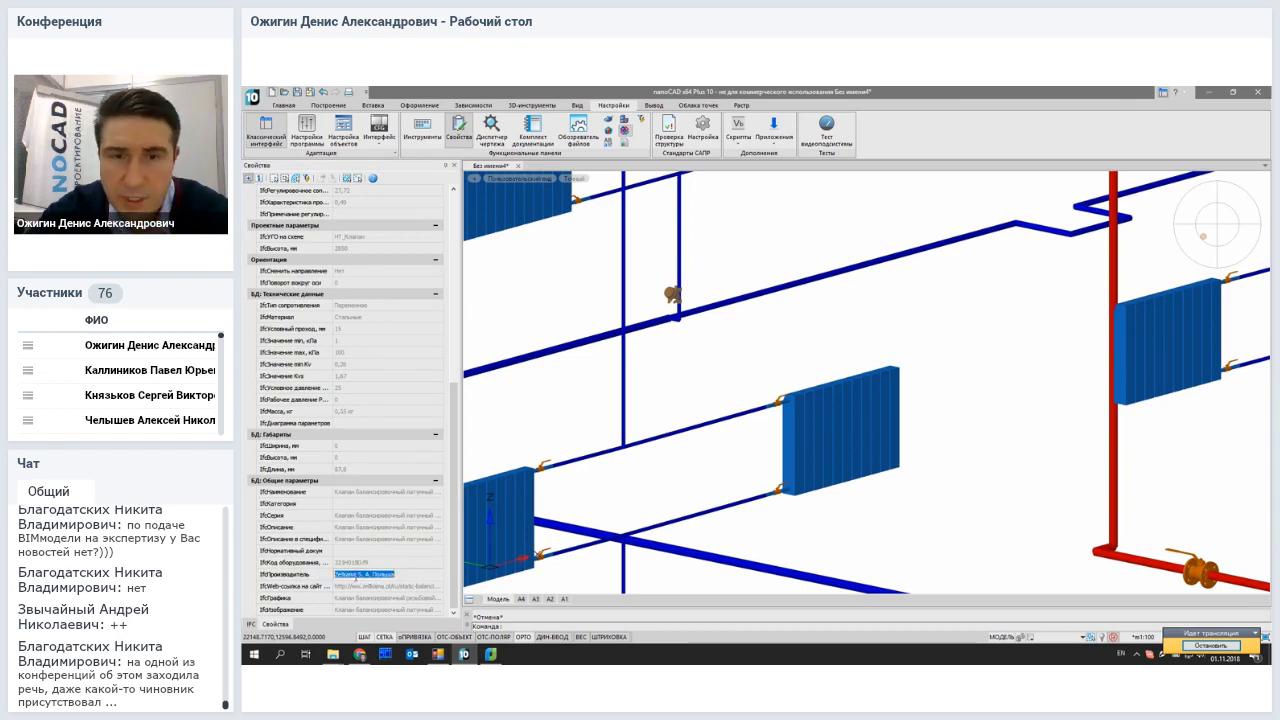
Step: Examine the valve's geometry up close from another angle, return to the whole heating model and clear the selection
scroll(670, 295, up, 8)
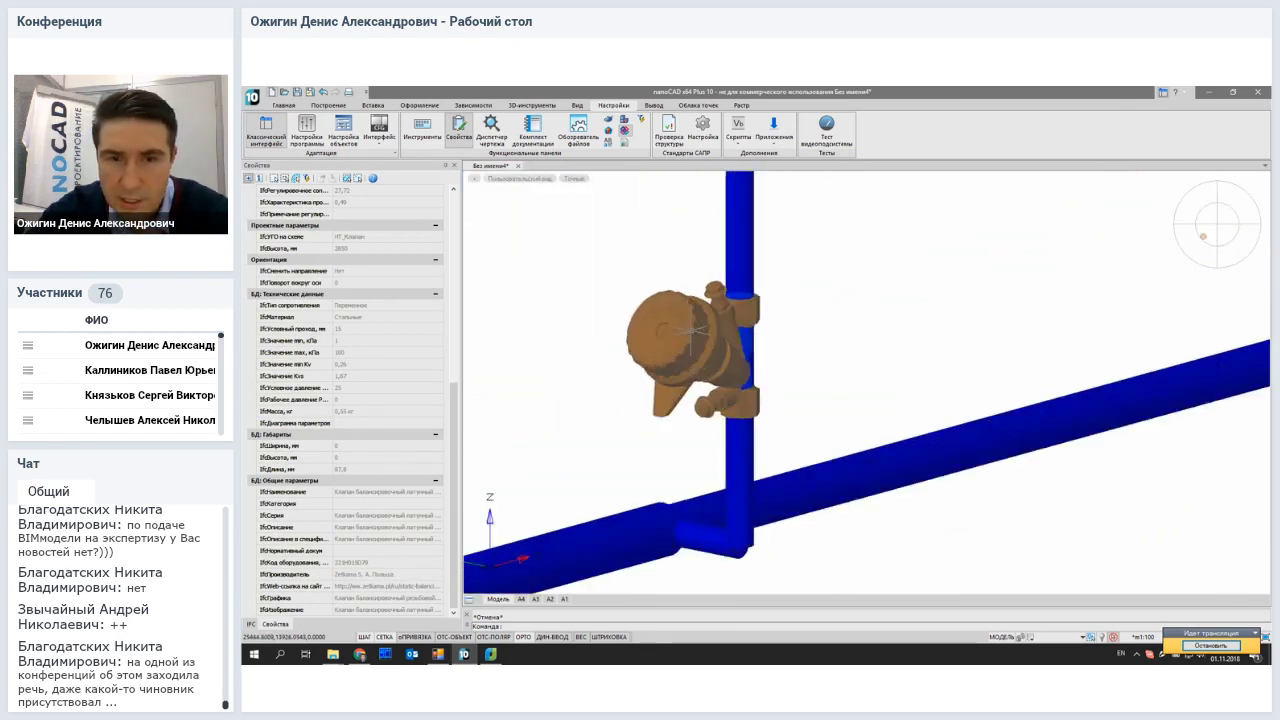
shift+middle_drag(689, 333, 686, 386)
scroll(670, 390, down, 8)
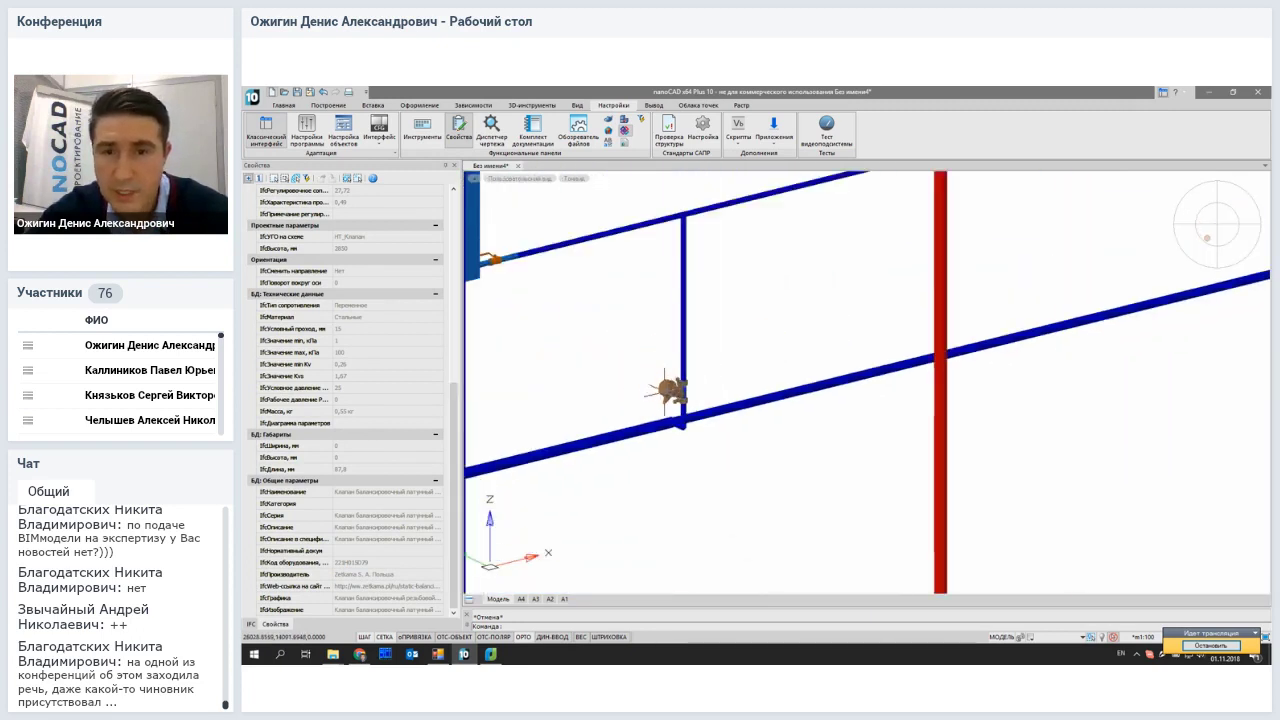
scroll(668, 390, down, 8)
scroll(773, 384, up, 1)
scroll(790, 390, down, 1)
key(Escape)
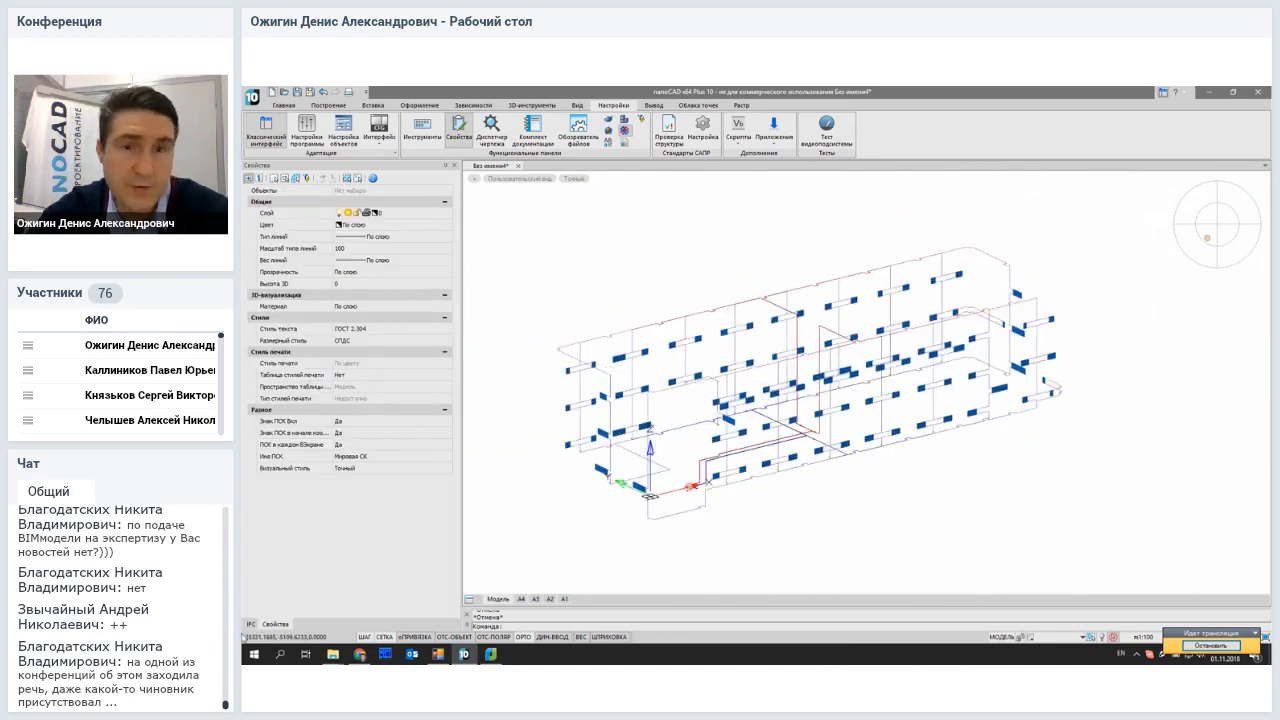
Step: Load ЭОМ.ifc from the 01 BIM&IFC\IFC folder into the drawing alongside the heating model
click(251, 624)
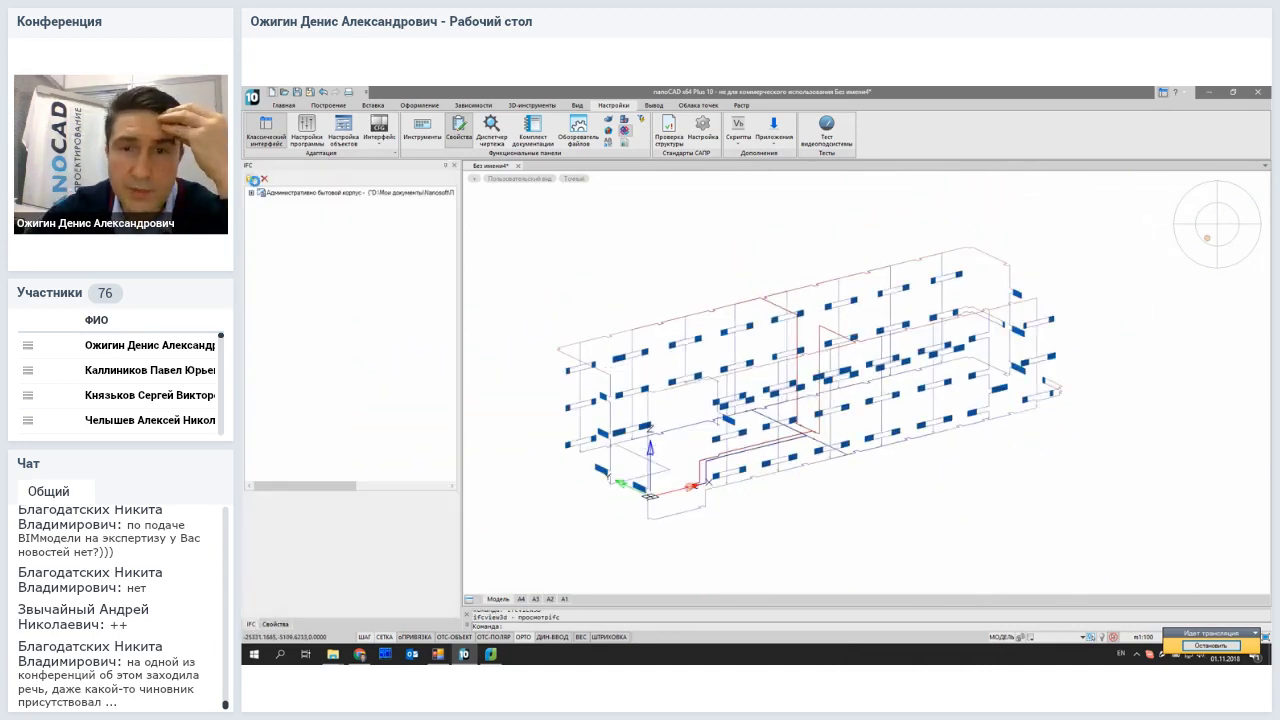
click(254, 179)
click(538, 258)
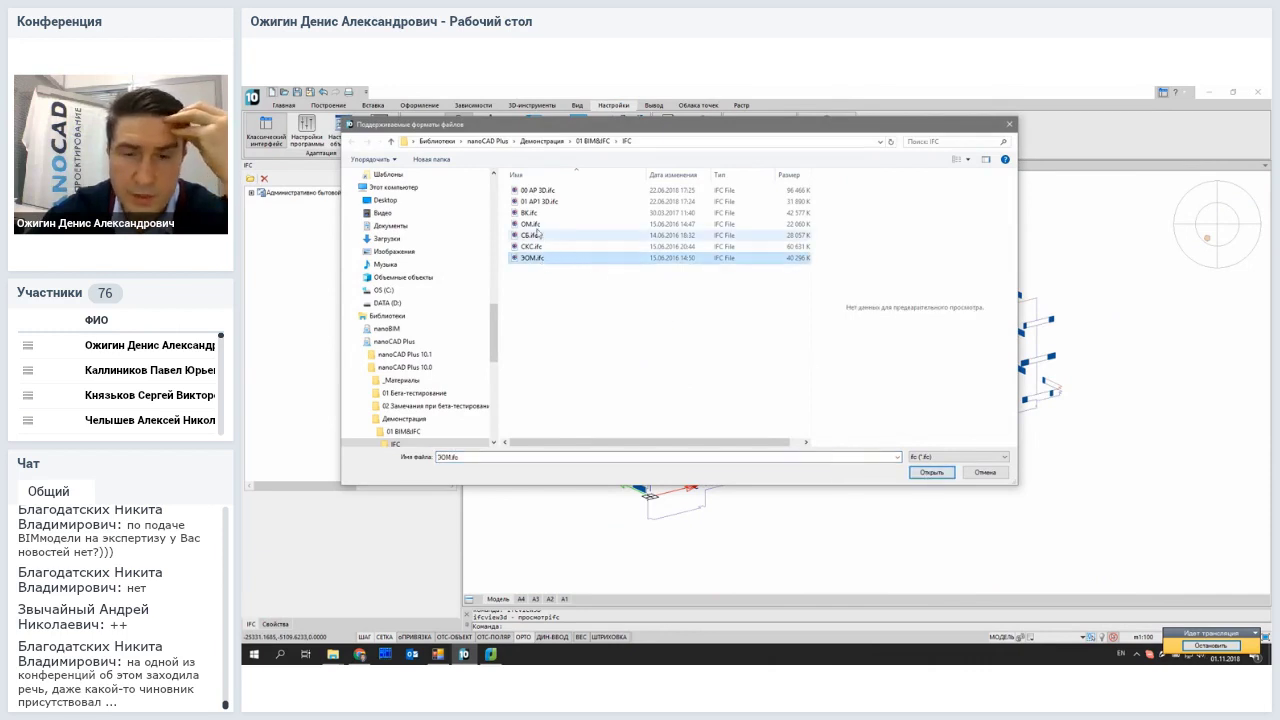
click(928, 473)
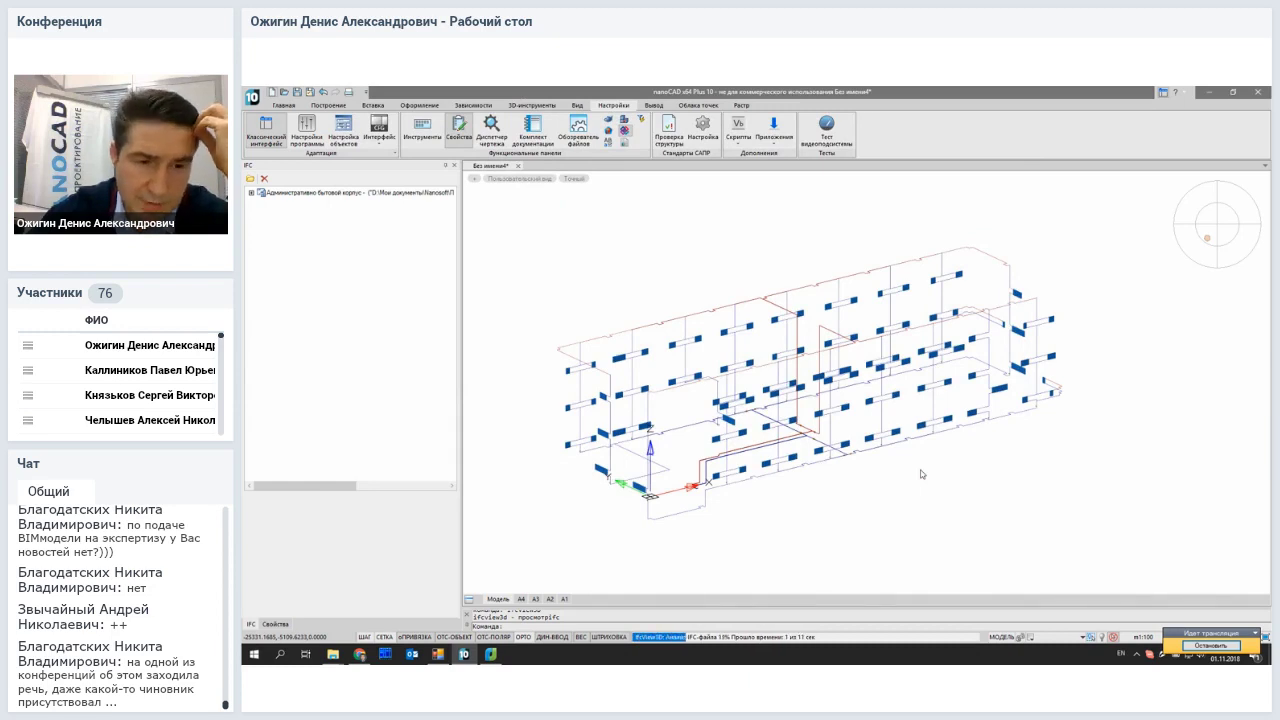
Step: Check the webinar chat in the browser while the IFC file loads and return to nanoCAD
mouse_move(362, 658)
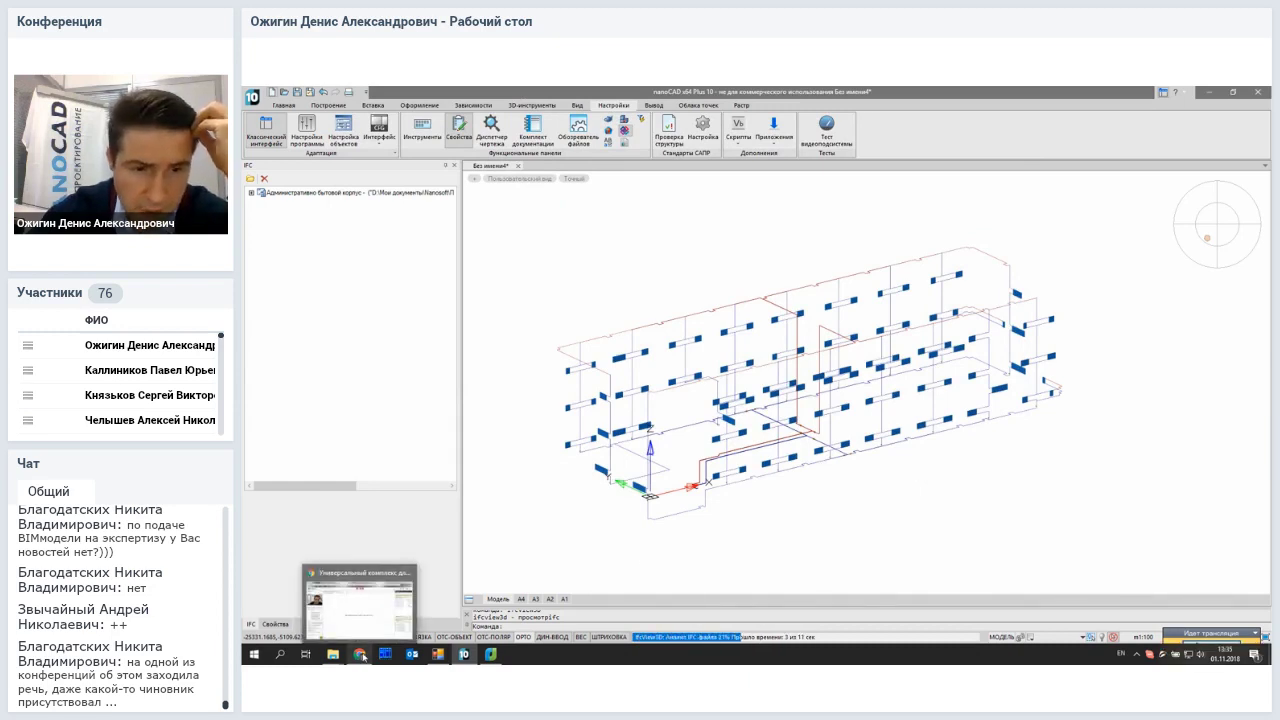
click(338, 582)
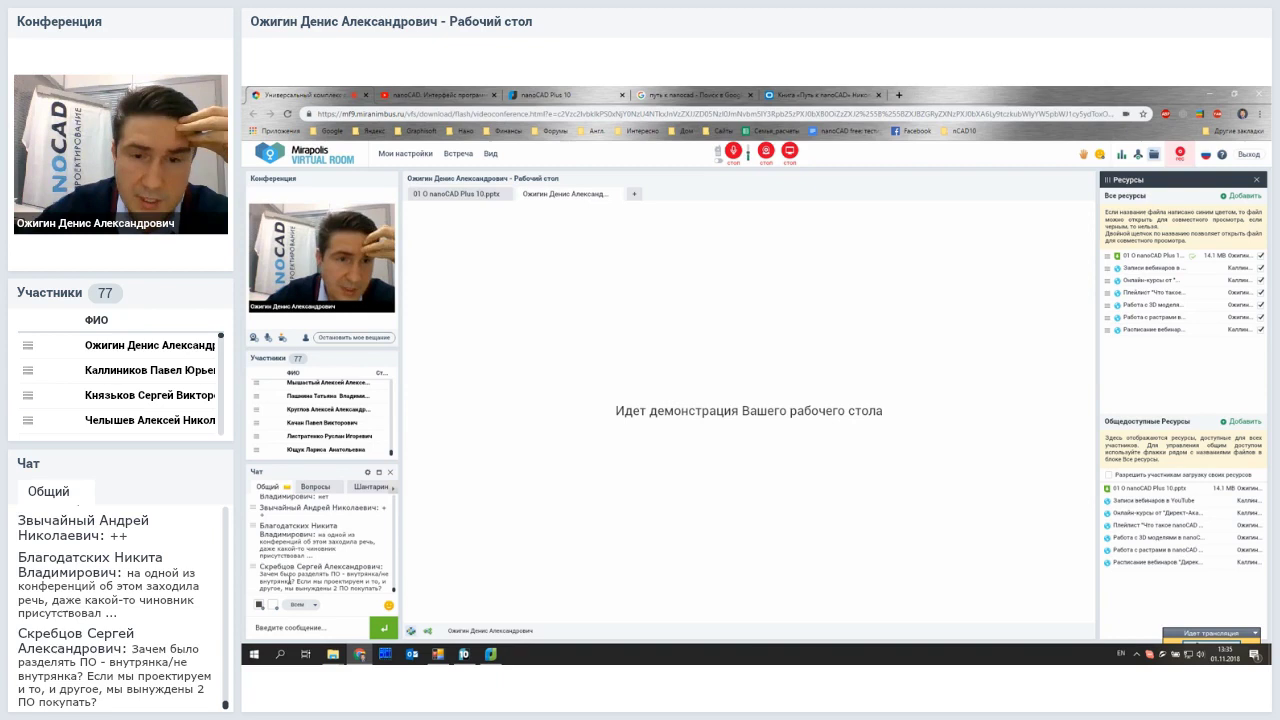
click(464, 654)
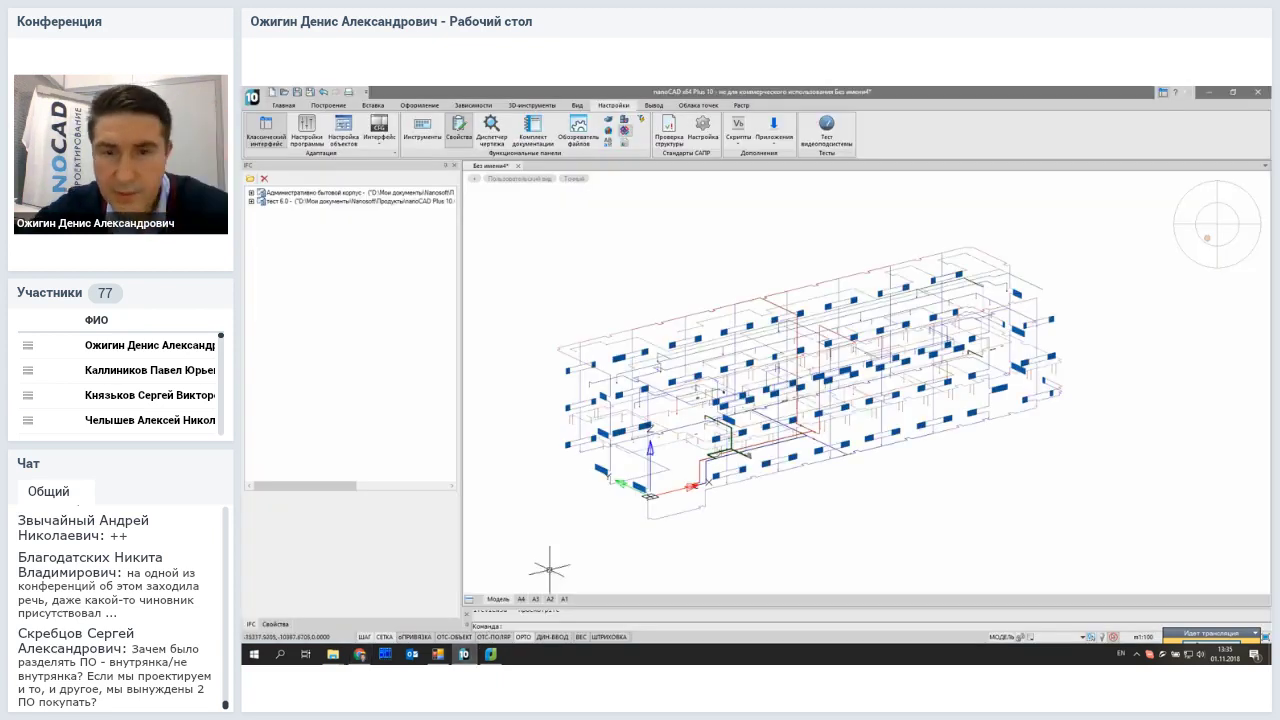
Step: Examine the equipment along the green run of the second IFC model up close and return to the combined model
scroll(725, 440, up, 10)
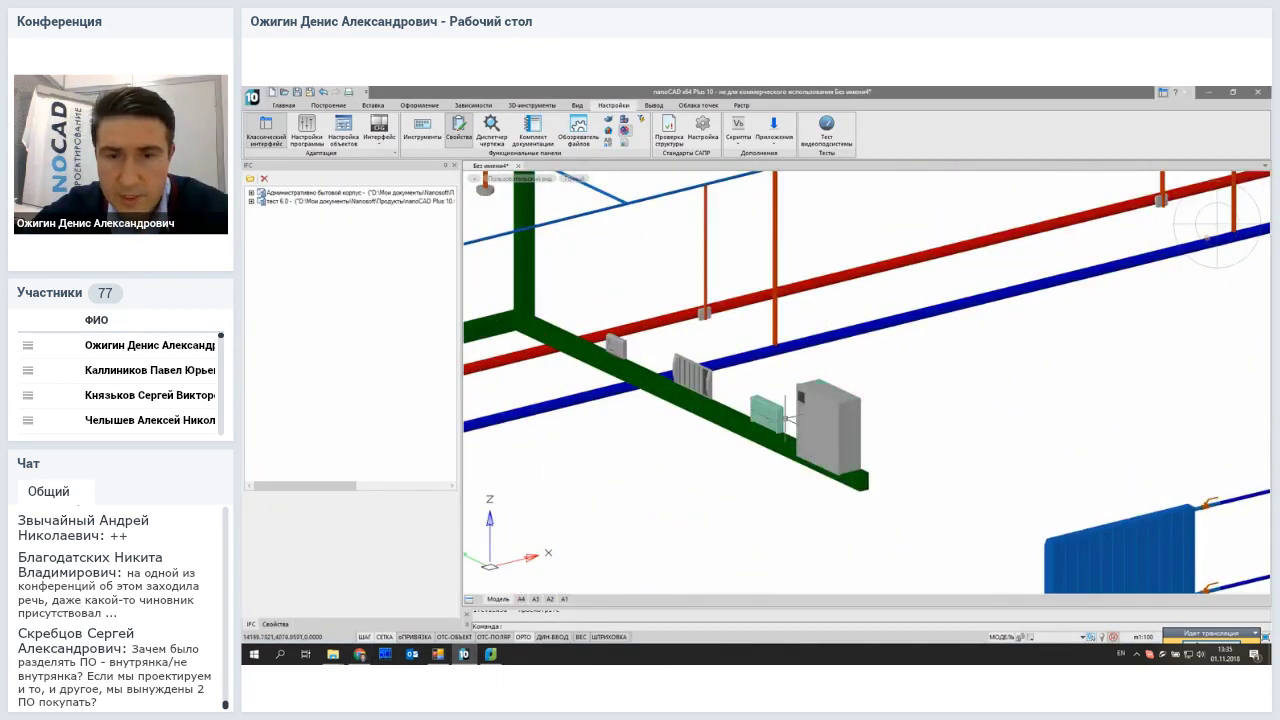
scroll(896, 443, up, 5)
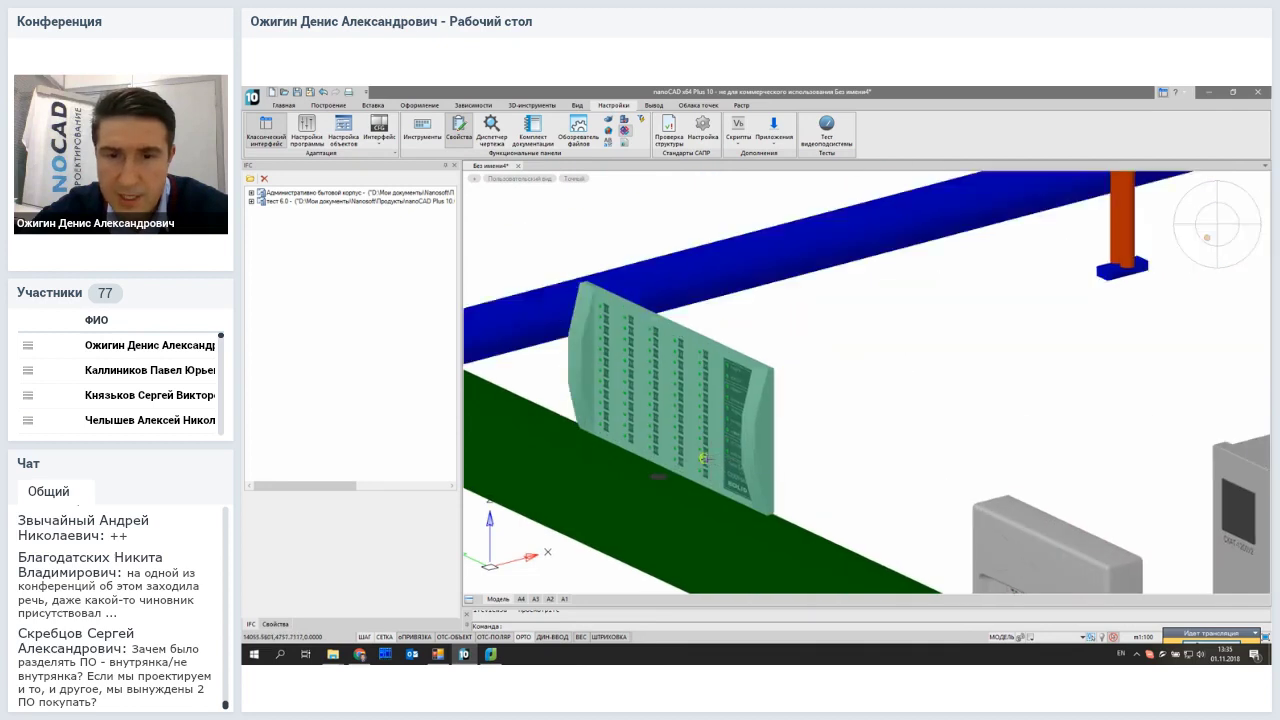
shift+middle_drag(841, 446, 771, 451)
scroll(770, 451, down, 8)
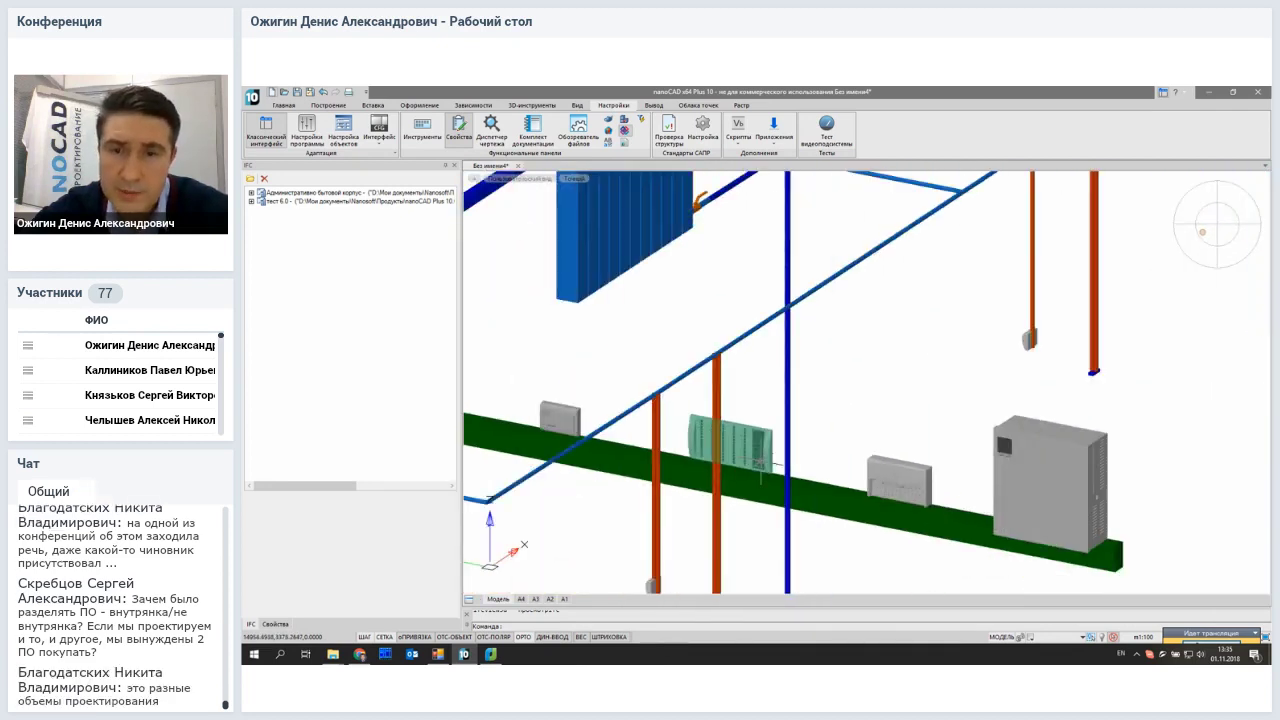
scroll(762, 460, down, 4)
scroll(826, 453, down, 2)
shift+middle_drag(826, 453, 838, 406)
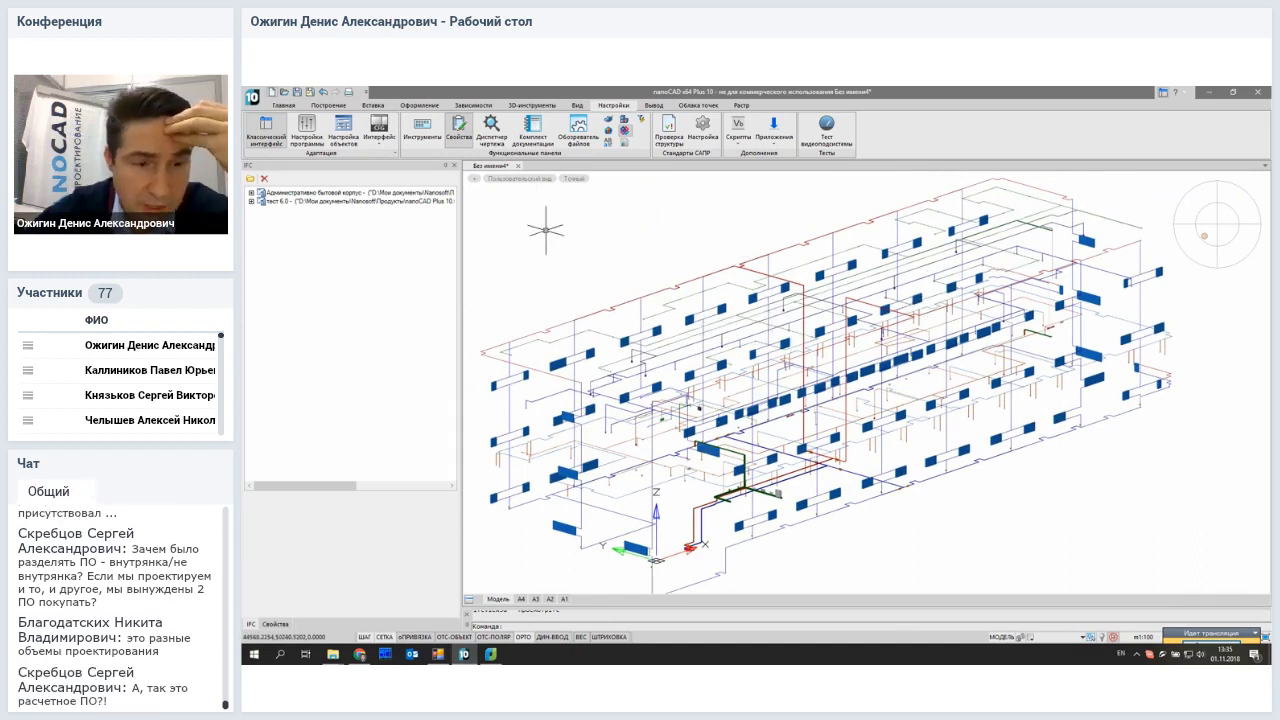
Step: Switch to the browser and read the participants' new questions in the webinar chat
click(359, 654)
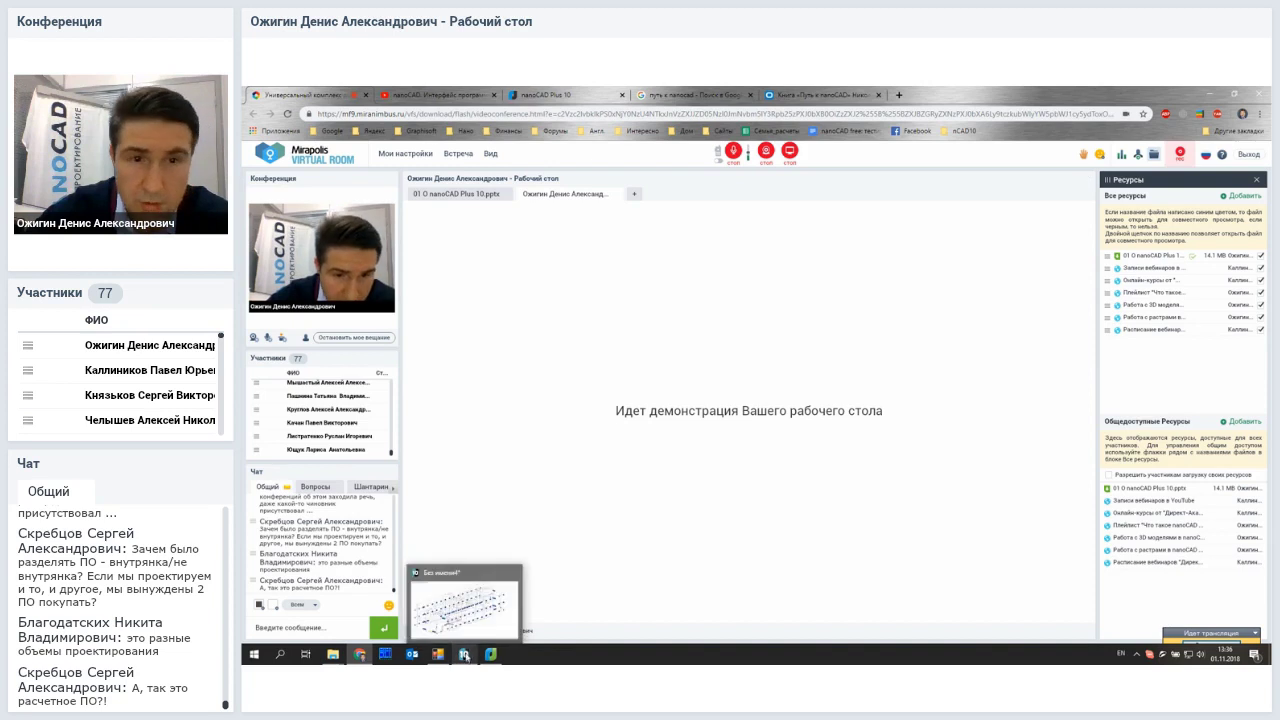
mouse_move(360, 655)
click(361, 627)
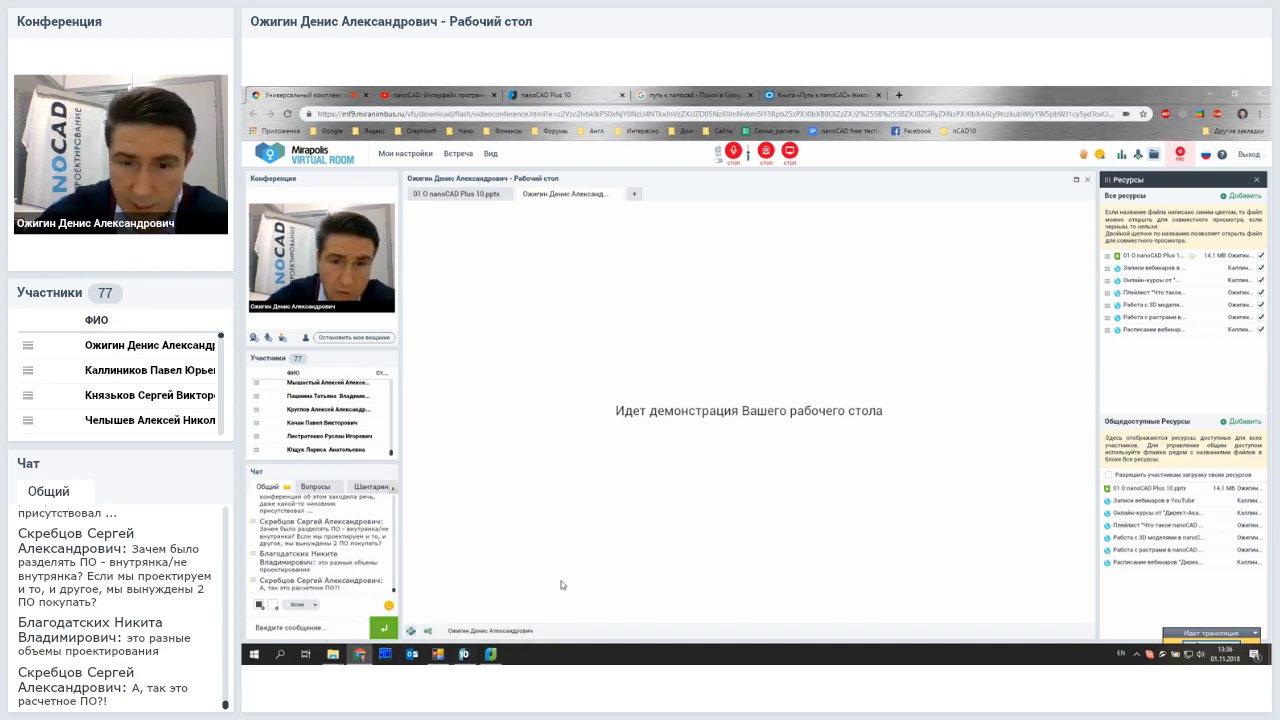
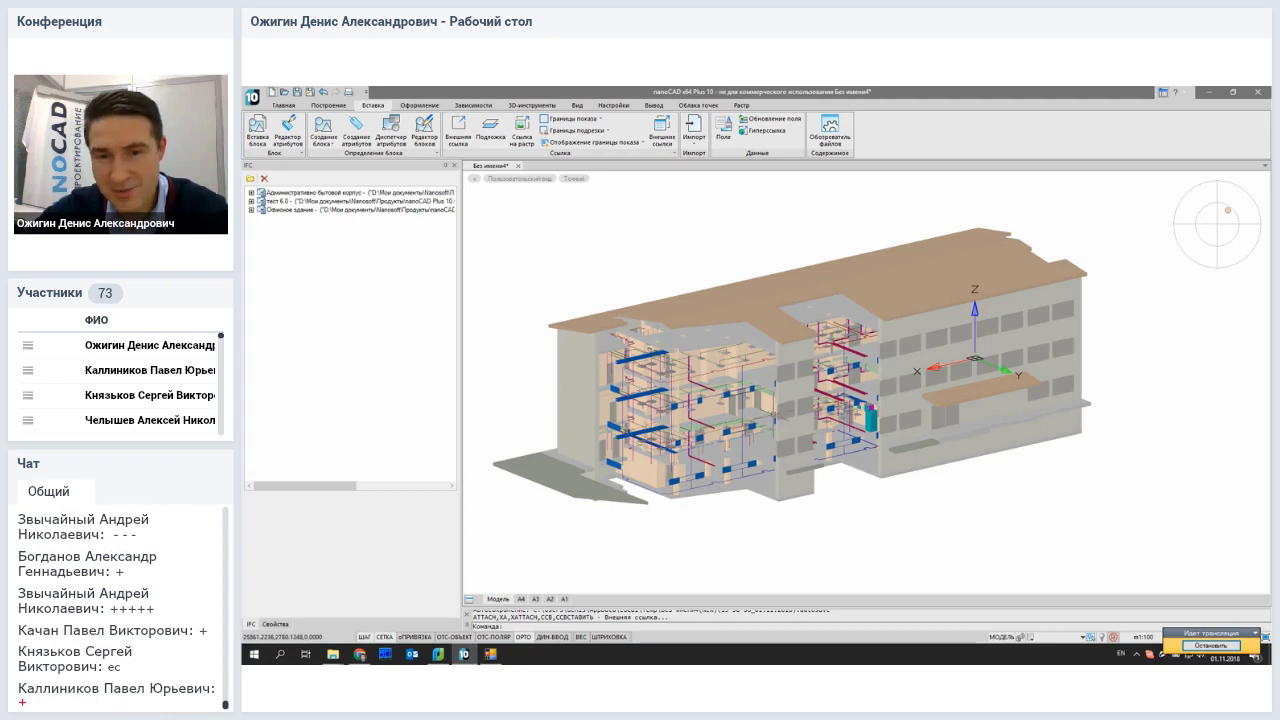
Step: Review the 3D_ARCH entry and its saved path in the external references manager and close the manager
shift+middle_drag(715, 451, 706, 450)
scroll(706, 450, up, 4)
scroll(680, 410, down, 2)
scroll(575, 278, down, 2)
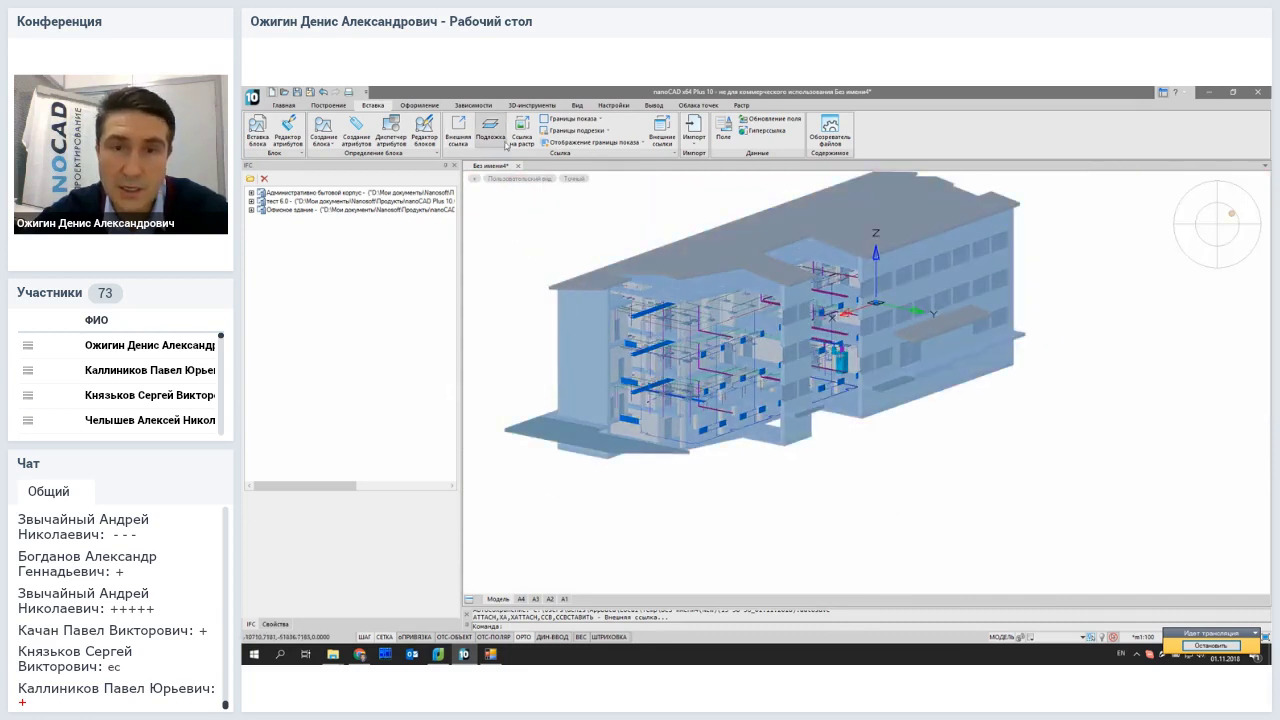
click(662, 136)
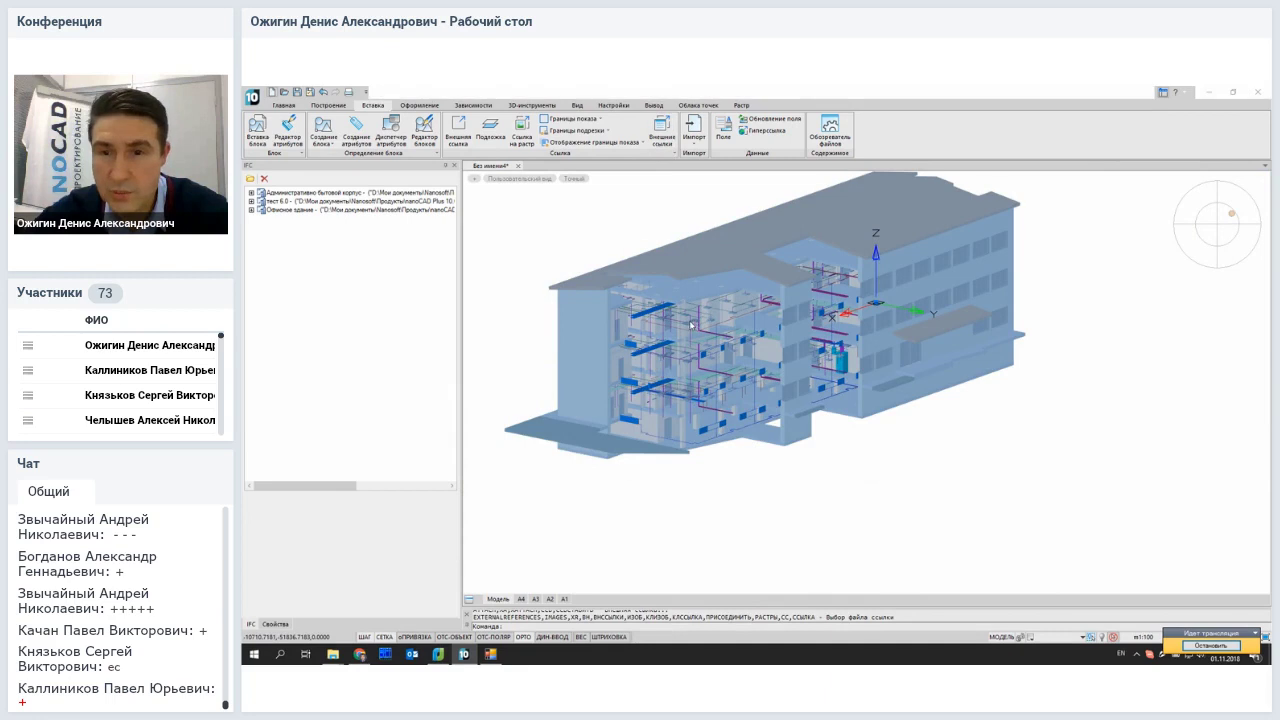
drag(891, 355, 1069, 345)
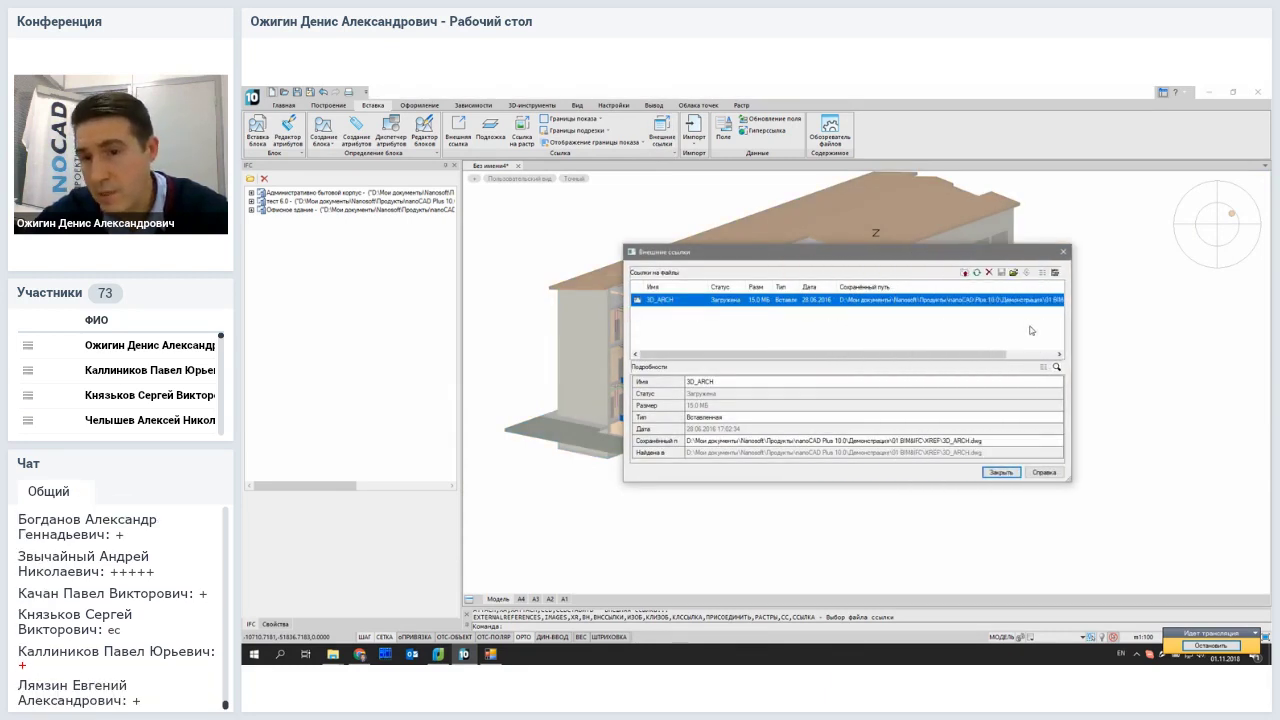
click(997, 472)
Step: Examine the engineering networks inside the combined building model up close and from a lower angle
scroll(756, 402, up, 5)
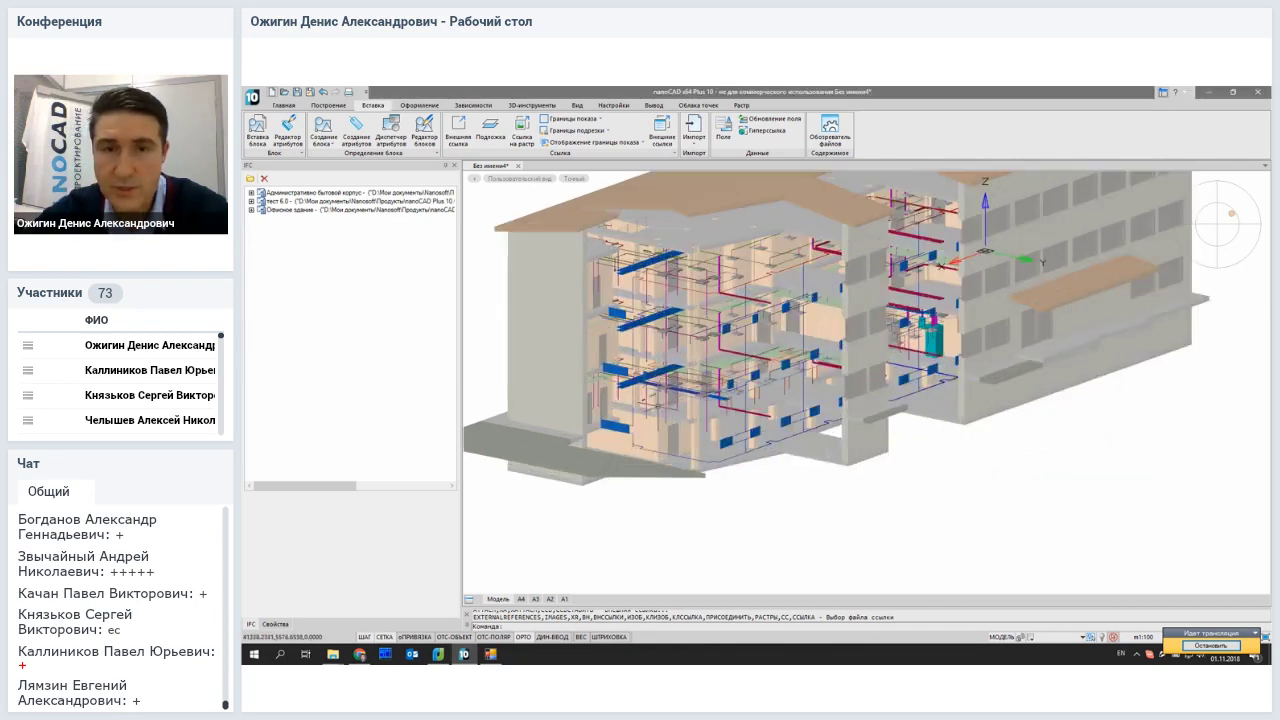
scroll(735, 433, down, 5)
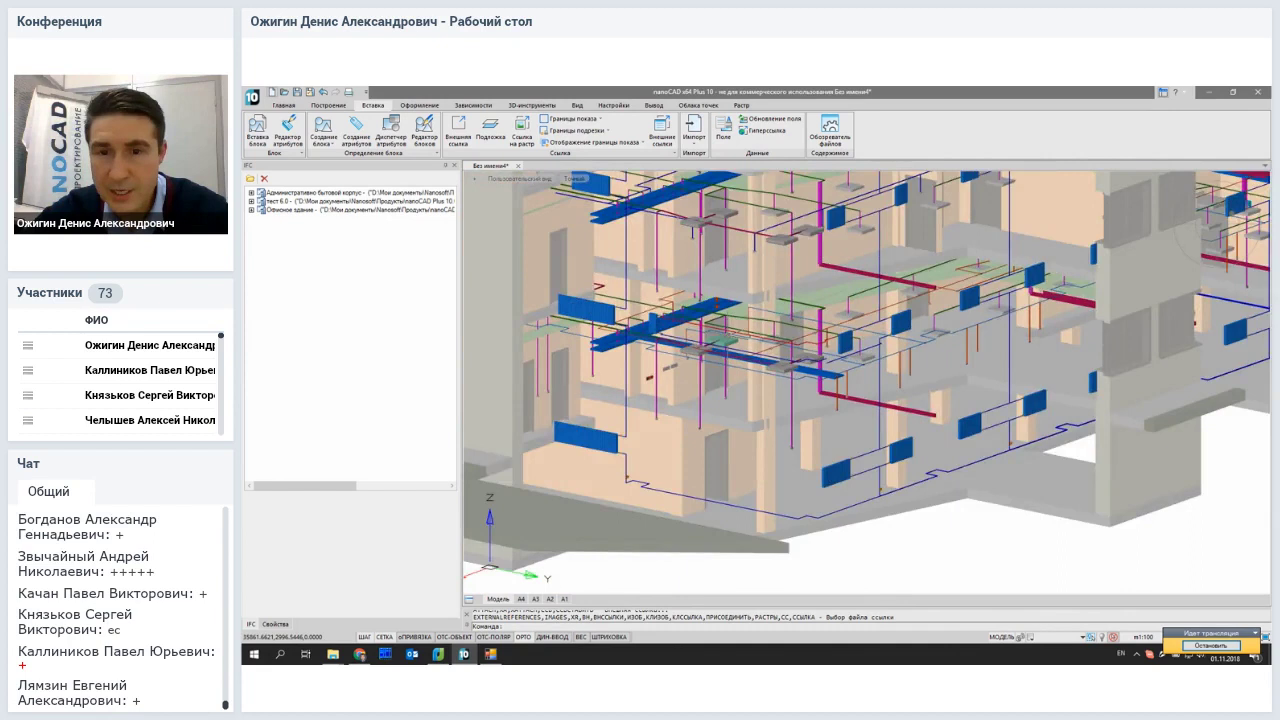
scroll(735, 433, down, 3)
scroll(735, 433, up, 3)
shift+middle_drag(735, 433, 762, 300)
scroll(762, 300, down, 5)
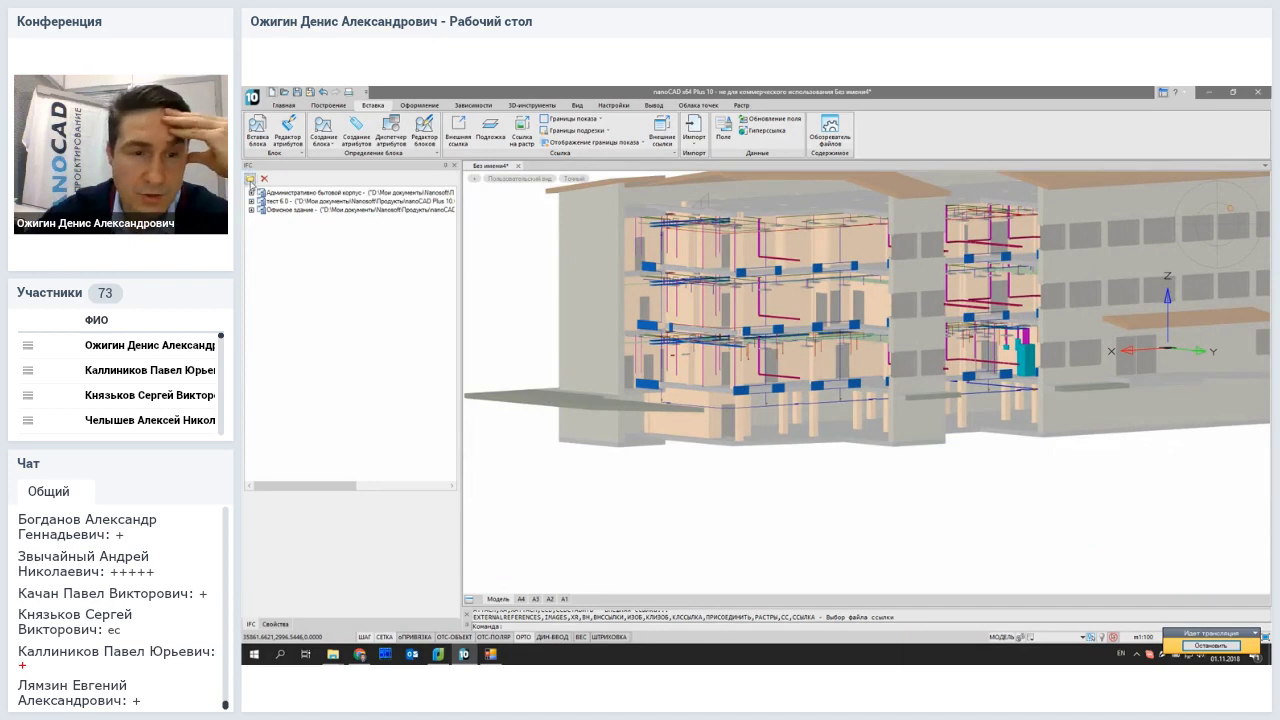
Step: Load the ВК.ifc file from the 01 BIM&IFC\IFC folder into the list of IFC models
click(250, 178)
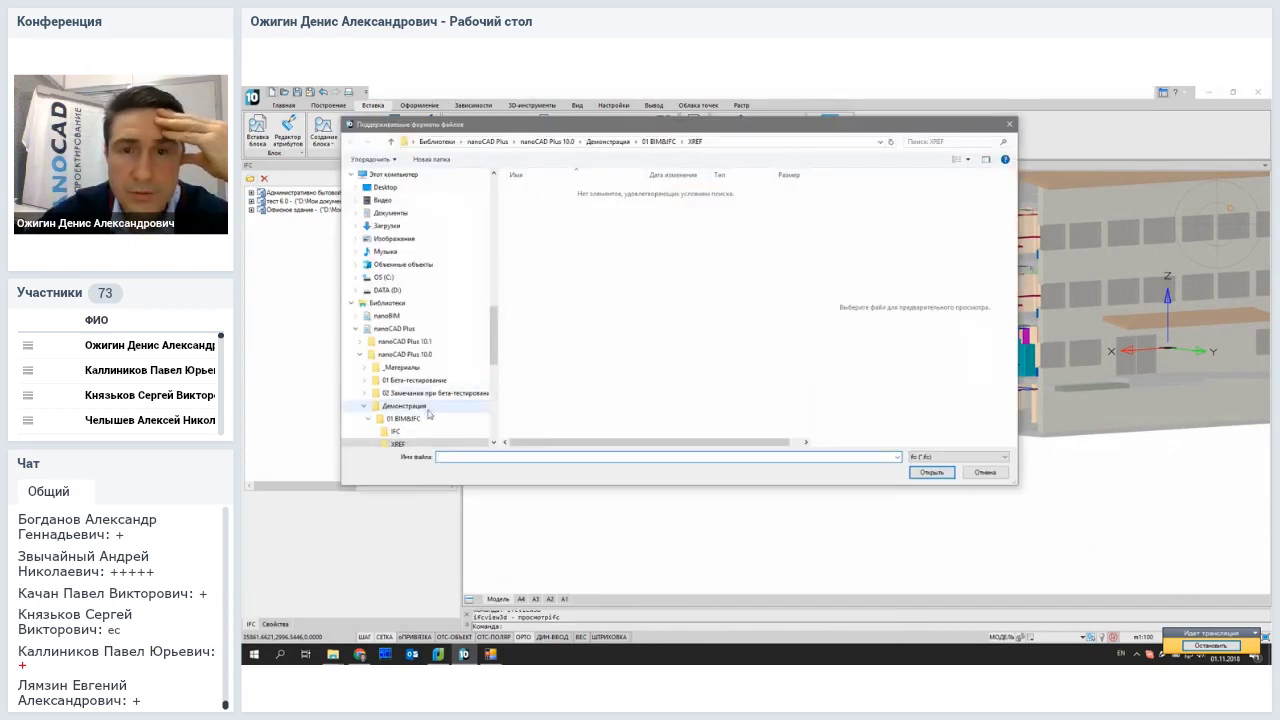
click(396, 431)
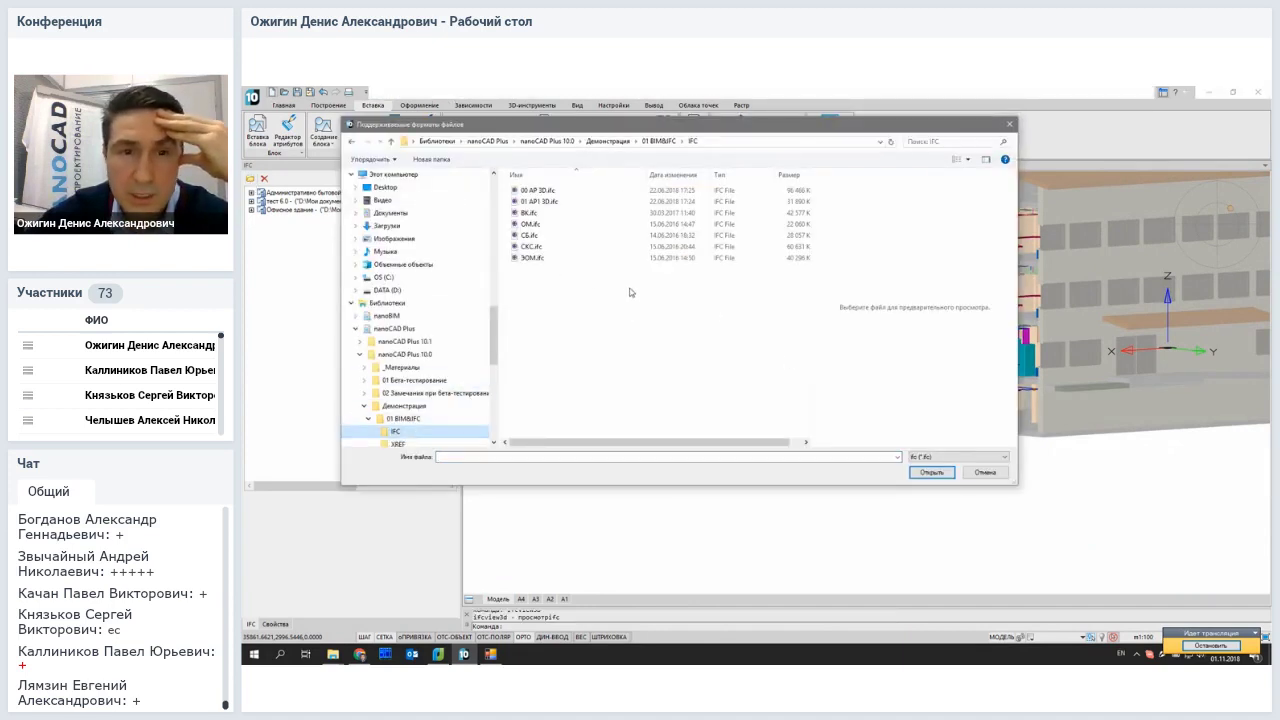
click(556, 226)
click(547, 238)
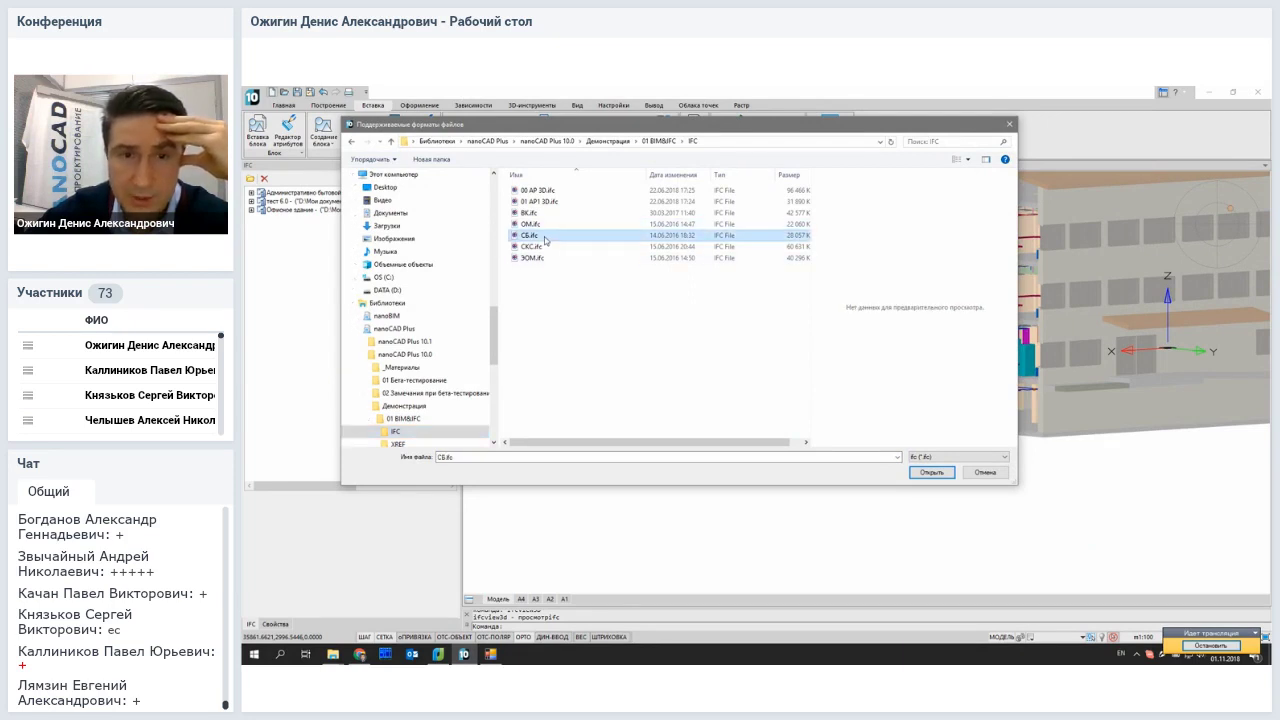
click(527, 260)
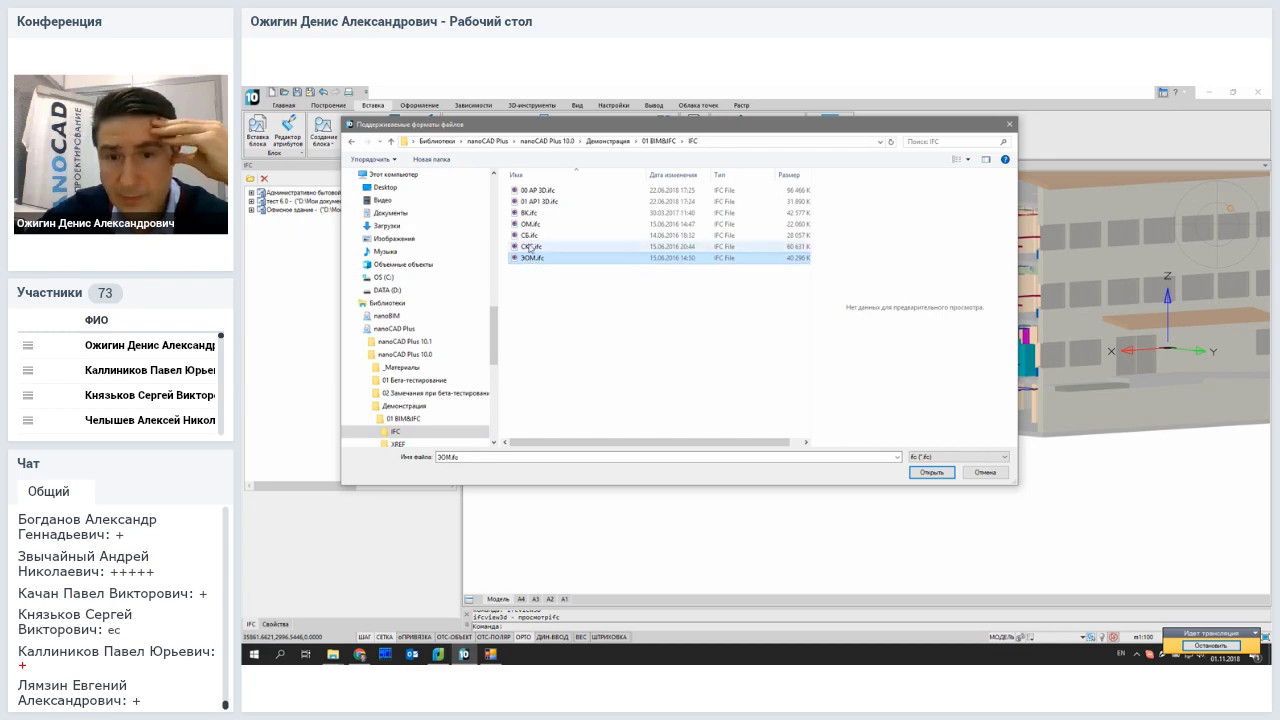
click(528, 213)
click(942, 478)
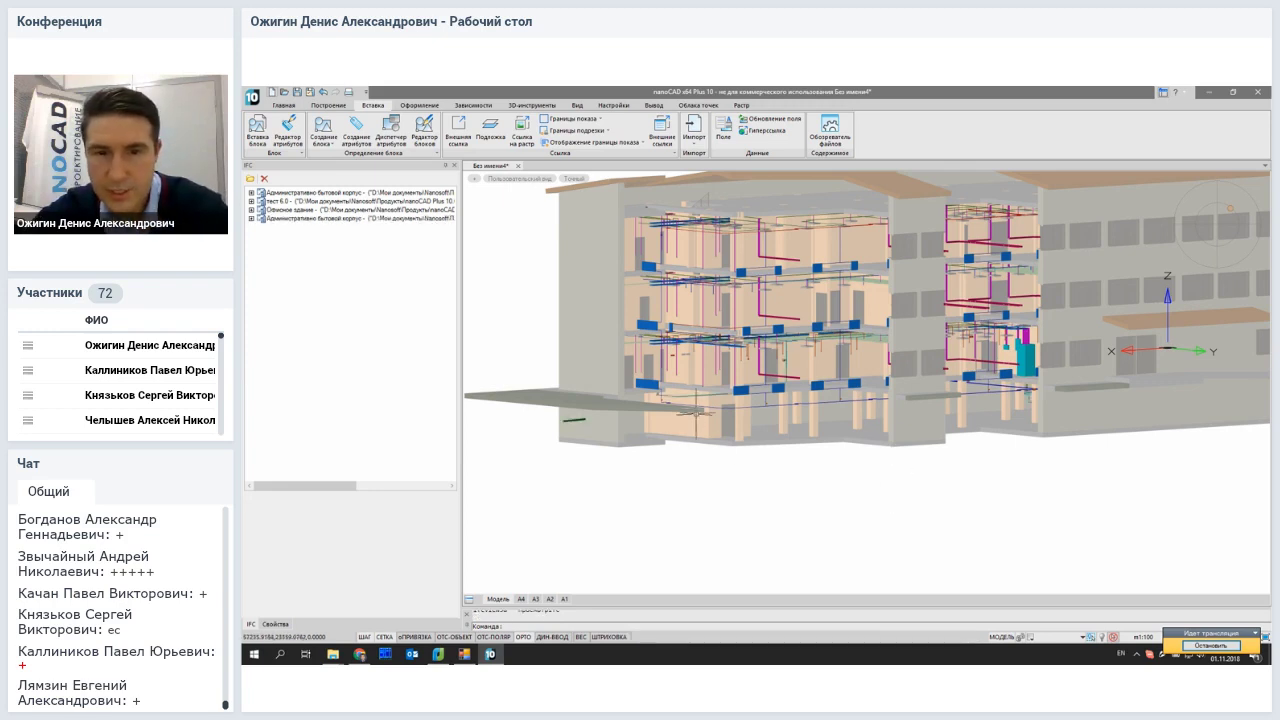
Step: Examine the green pipes of the loaded ВК model up close among the other networks and building structures
shift+middle_drag(718, 396, 688, 400)
scroll(688, 400, up, 6)
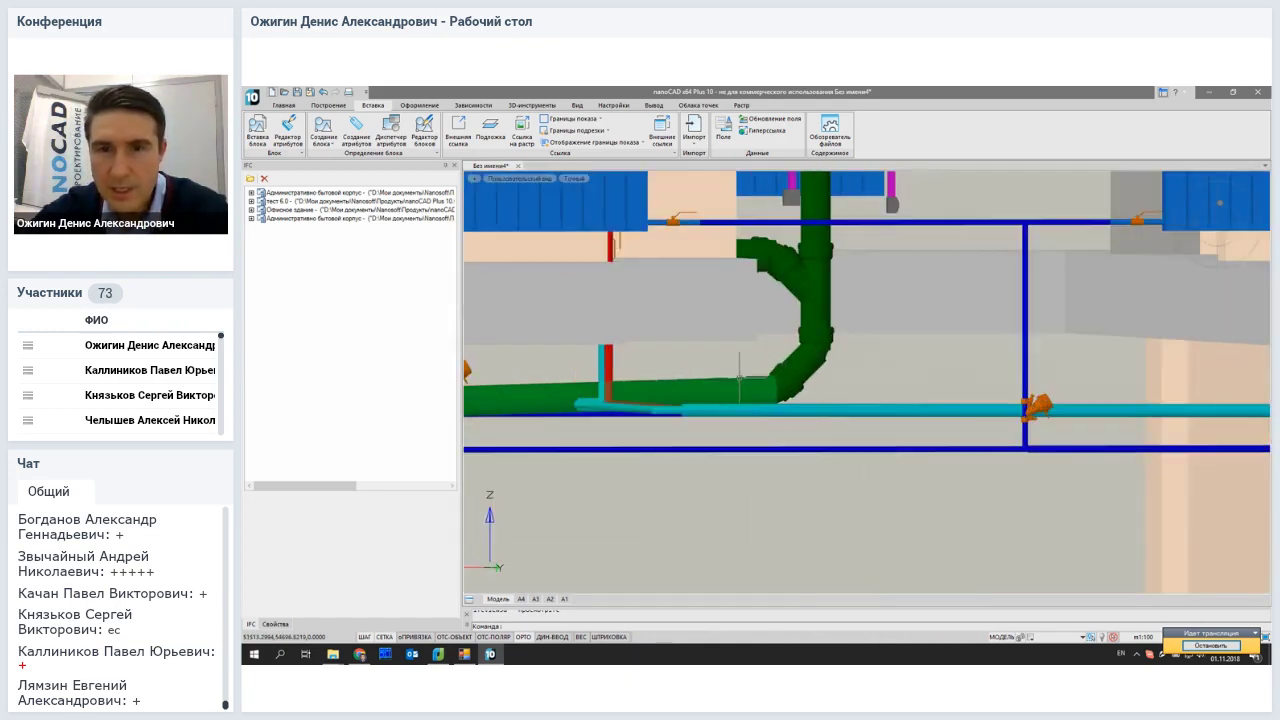
scroll(740, 572, down, 6)
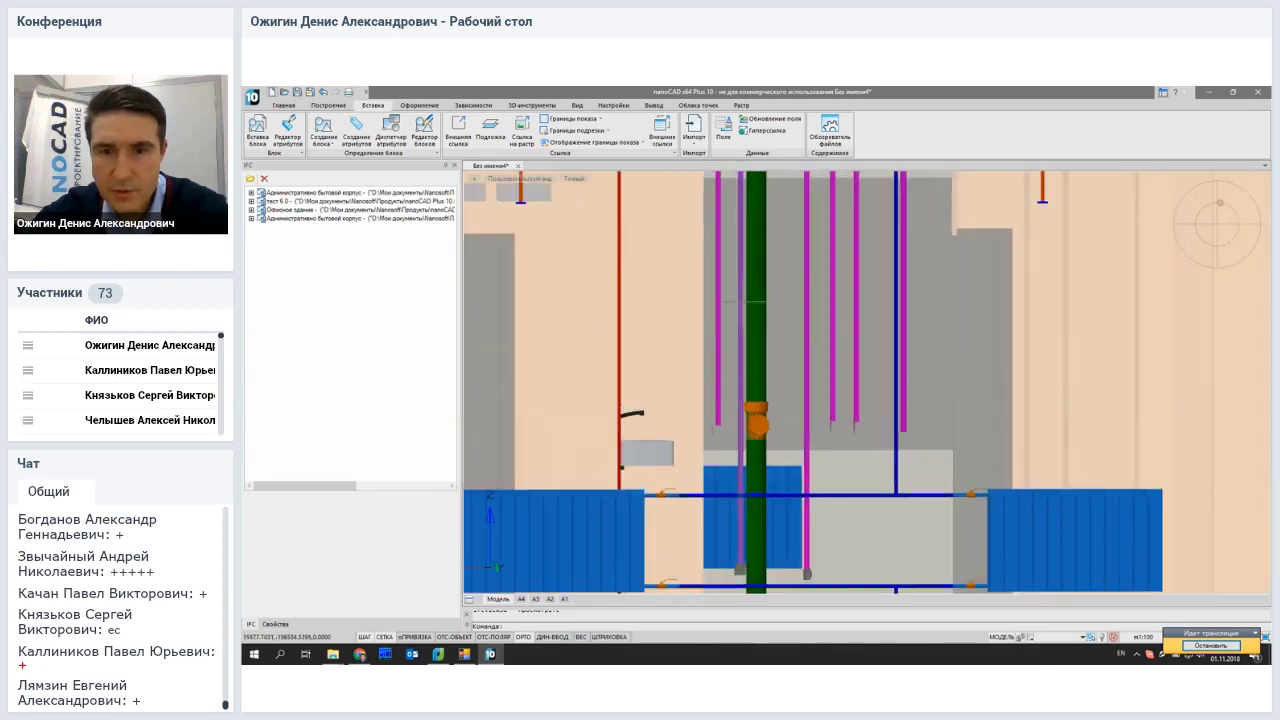
scroll(731, 419, down, 4)
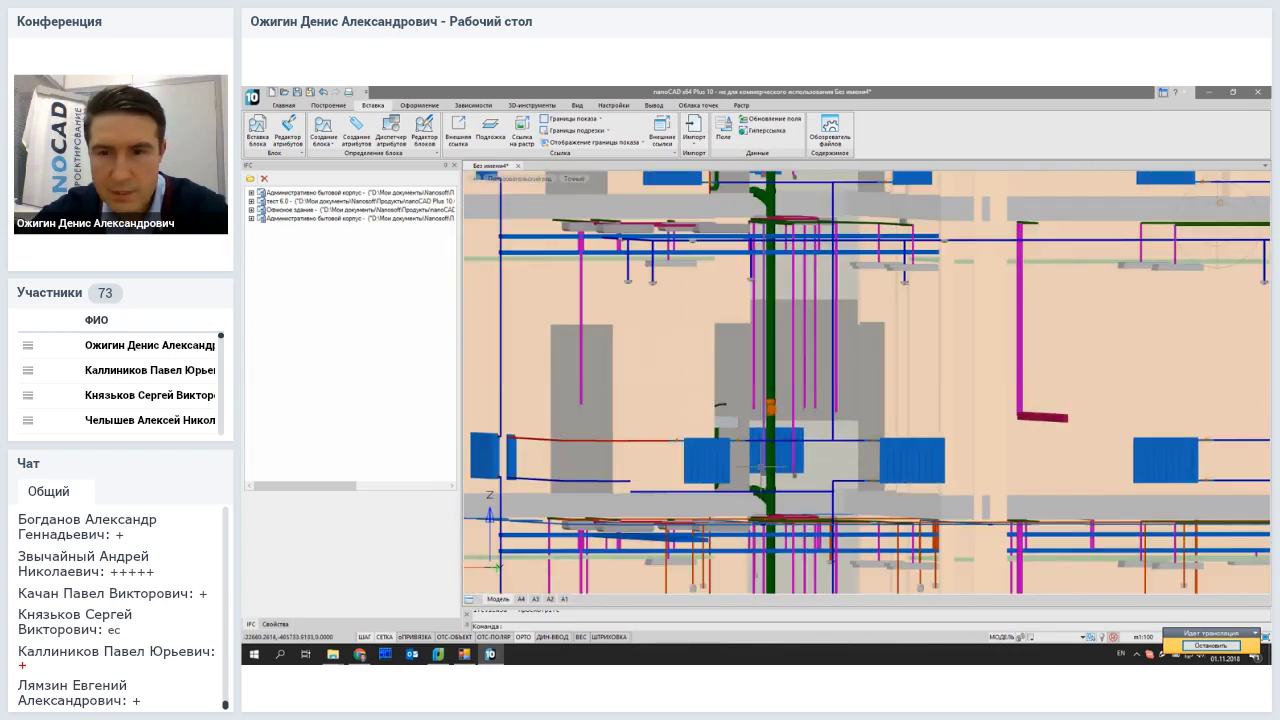
scroll(731, 419, up, 8)
shift+middle_drag(731, 419, 735, 419)
scroll(735, 418, down, 5)
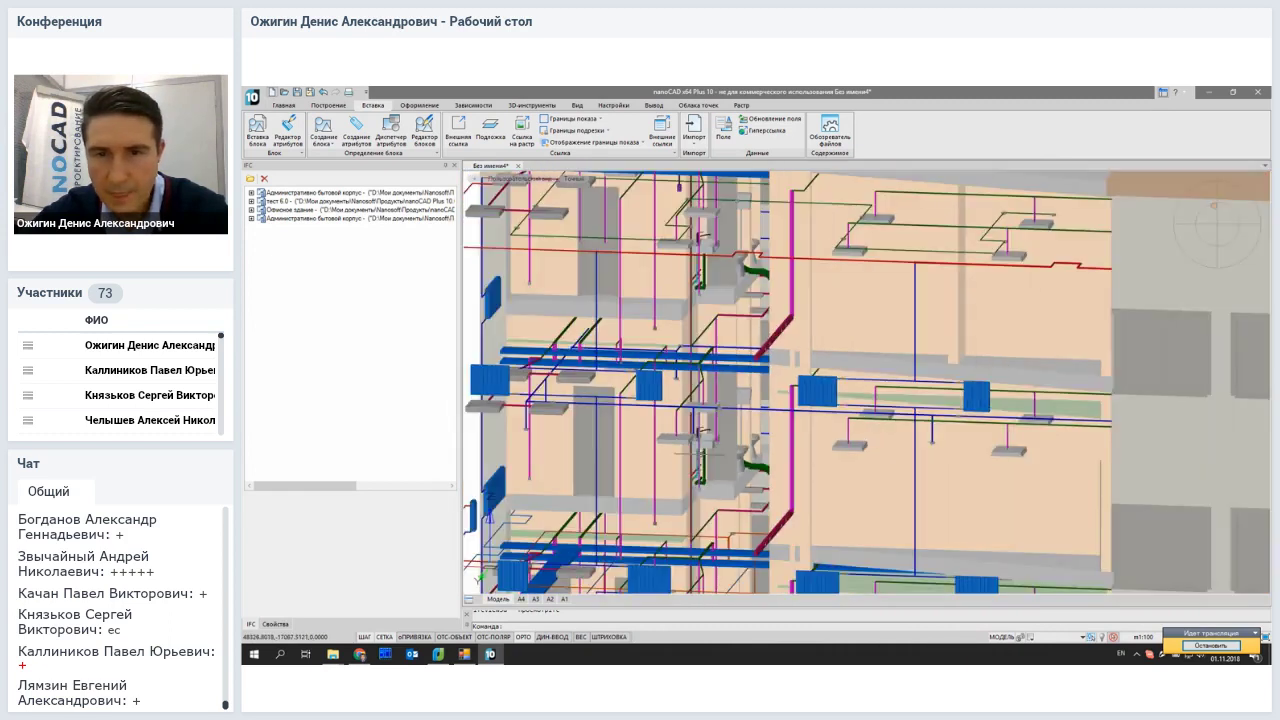
scroll(709, 388, down, 5)
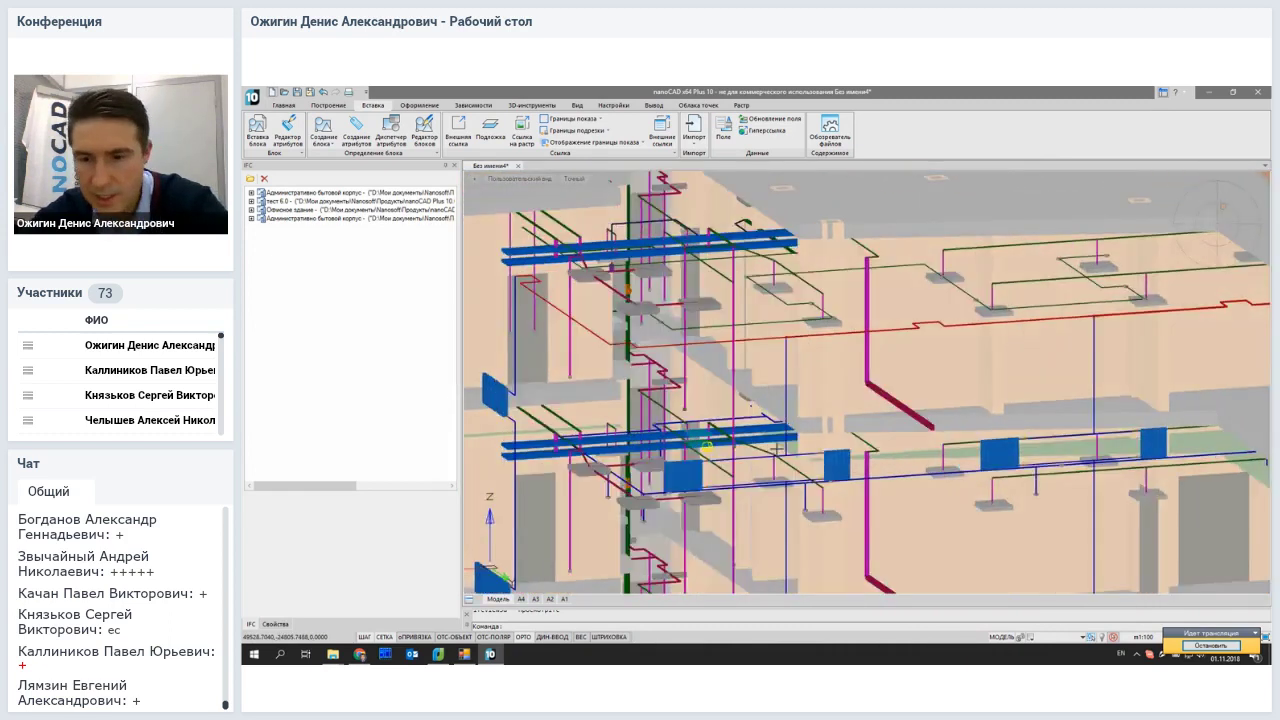
Step: Hide the architectural building model so that only the engineering networks are displayed, and view them as a whole
shift+middle_drag(709, 388, 997, 444)
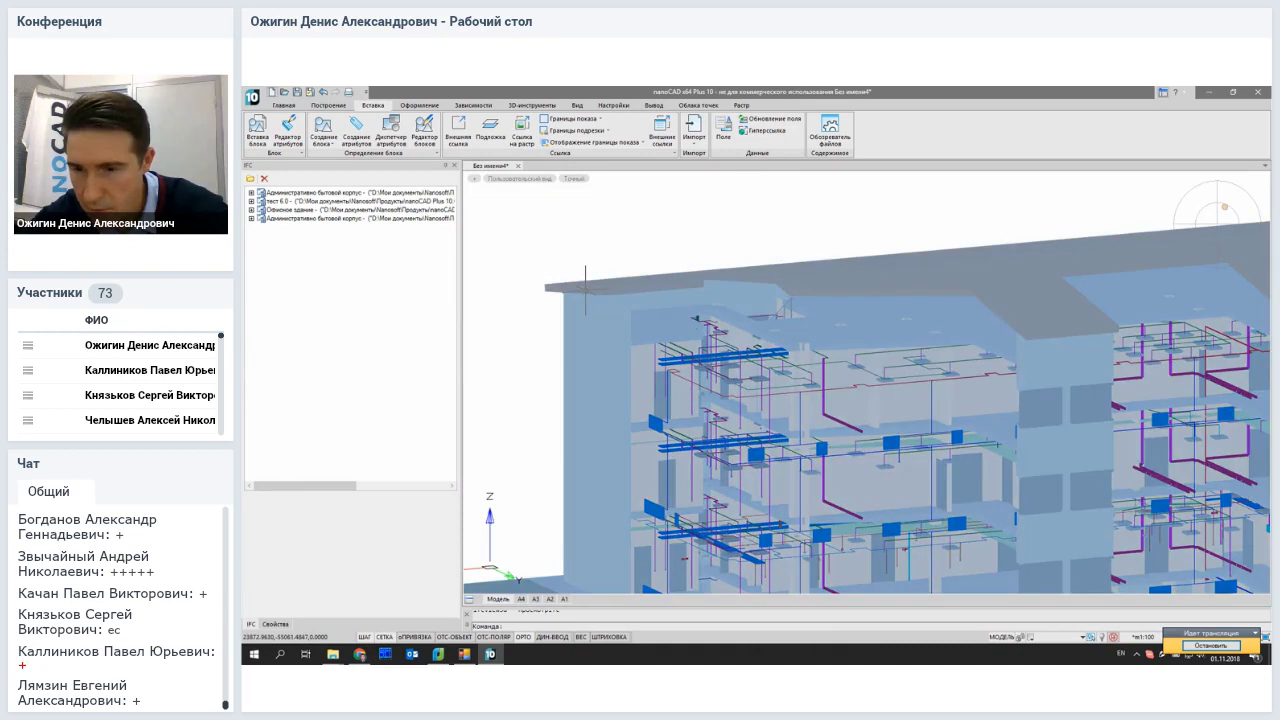
click(1106, 642)
click(1121, 604)
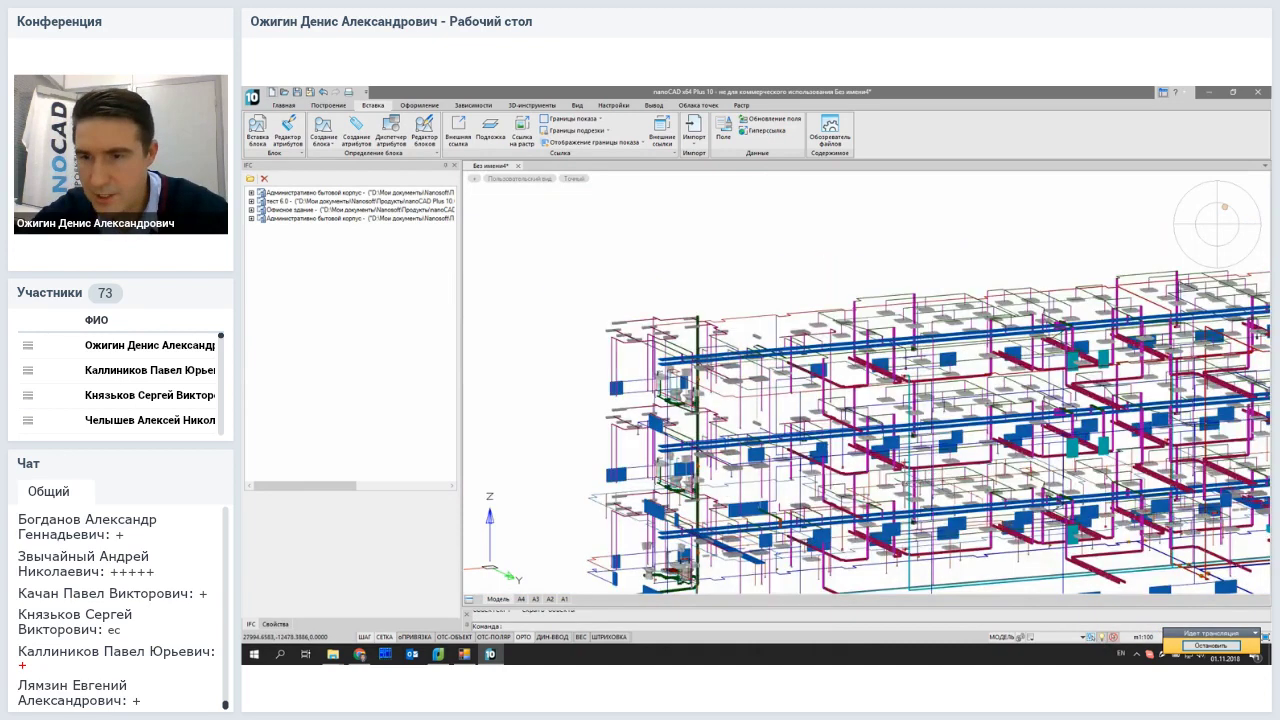
scroll(960, 475, down, 4)
shift+middle_drag(1030, 485, 1055, 510)
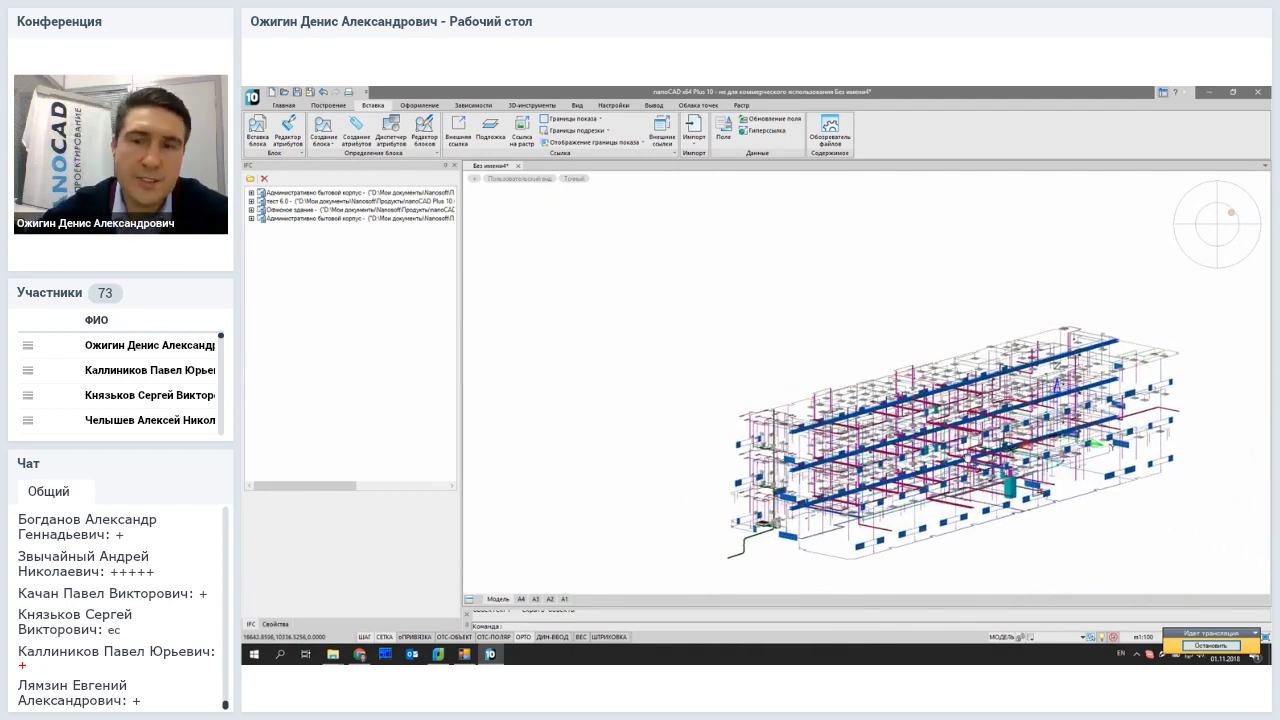
scroll(1155, 535, up, 2)
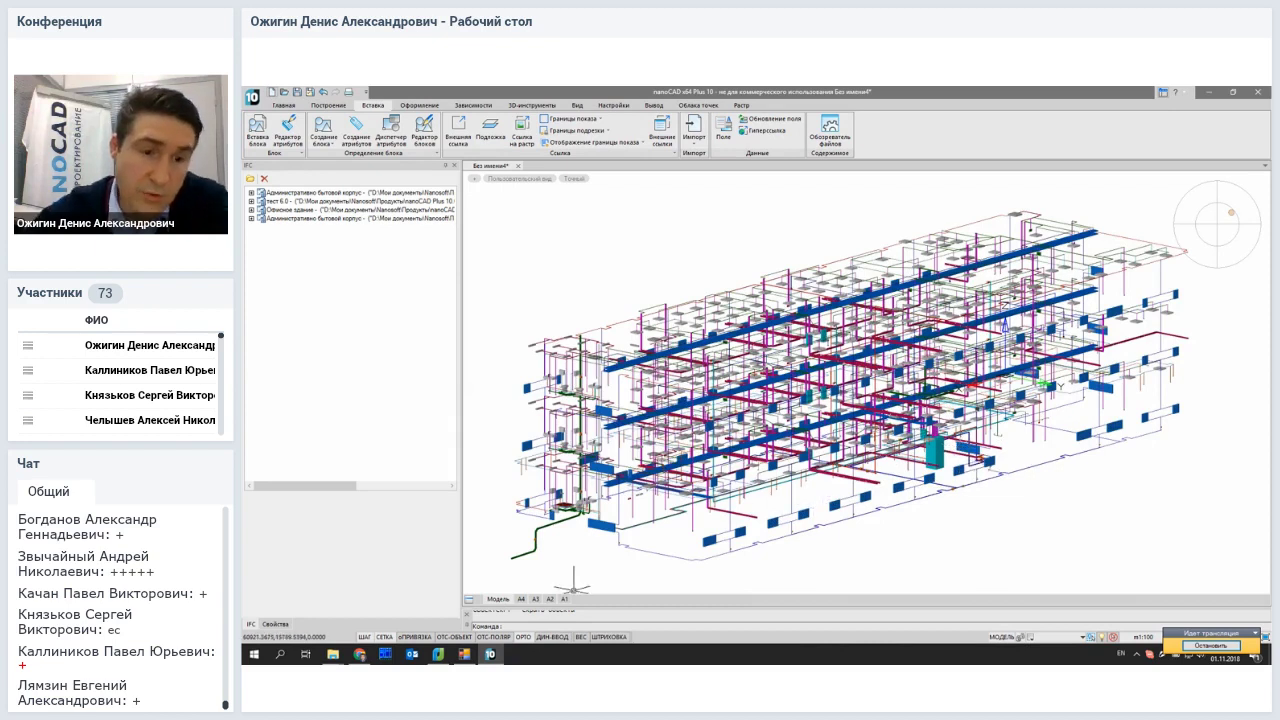
Step: Switch to the browser to check the webinar chat and return to nanoCAD
click(359, 654)
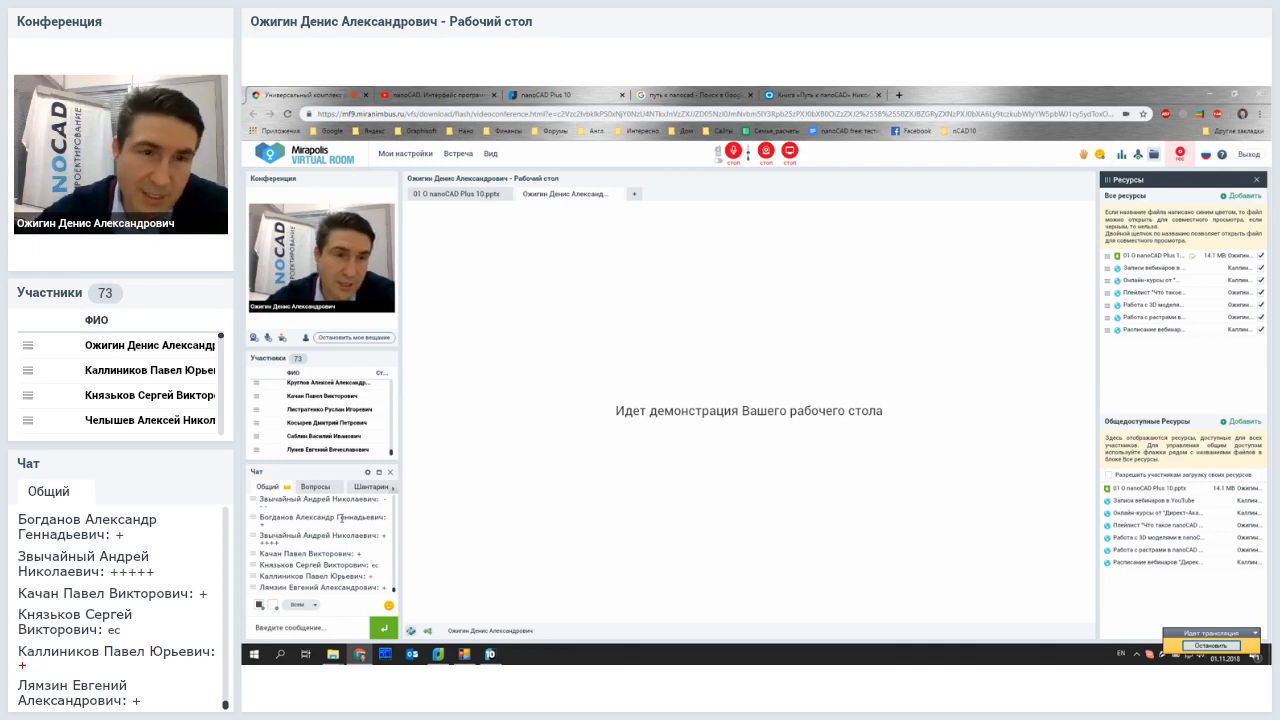
click(490, 653)
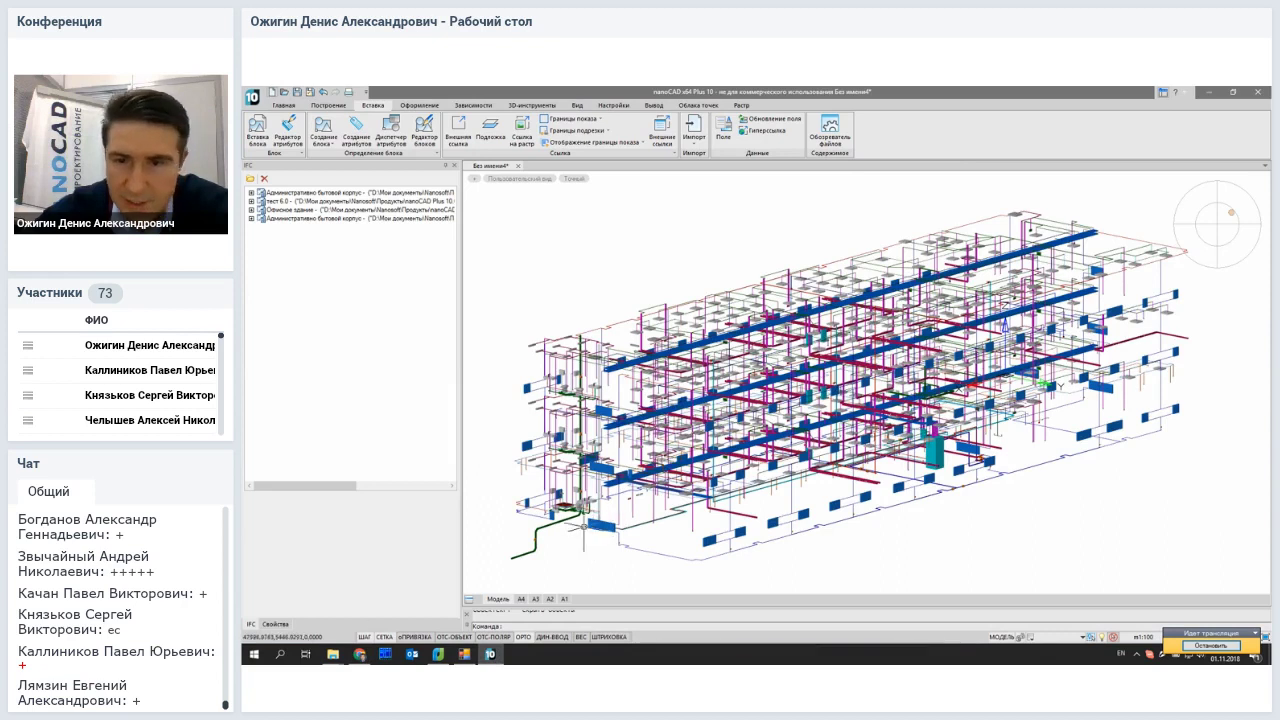
Step: Select one of the grey ceiling light fixtures among the networks and show its IFC element properties
scroll(546, 516, up, 5)
shift+middle_drag(856, 441, 821, 452)
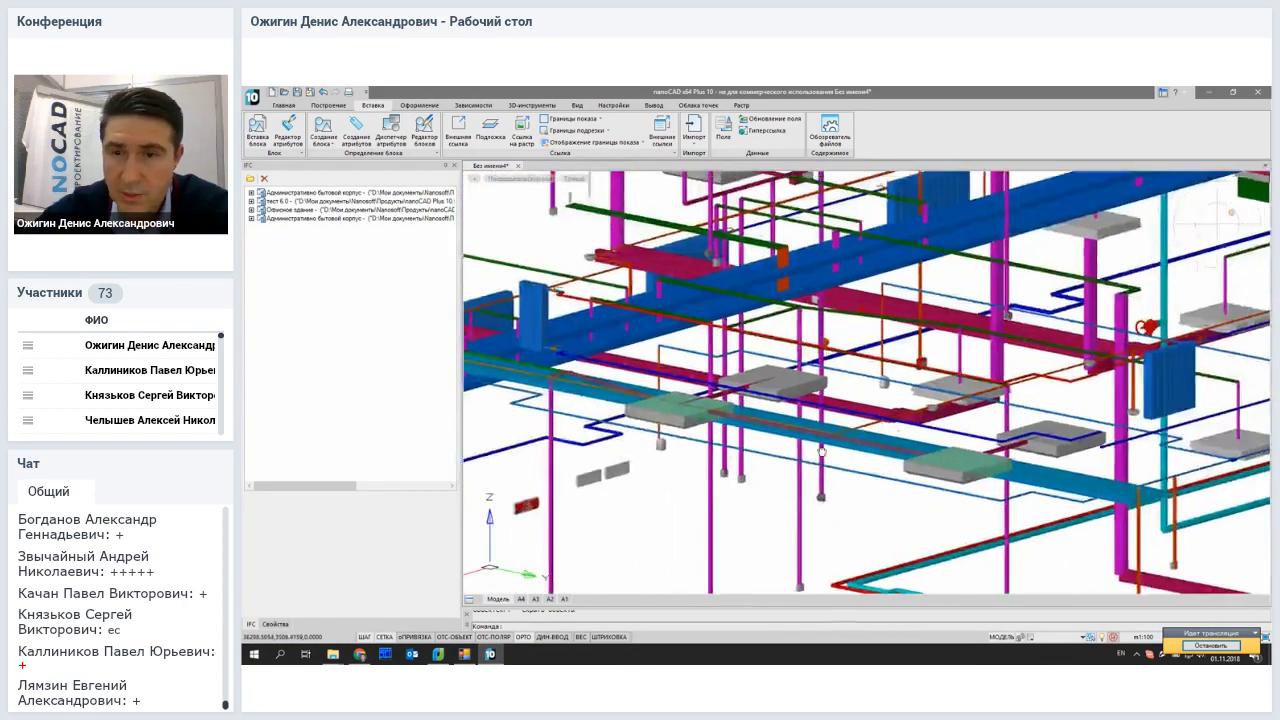
scroll(821, 452, up, 6)
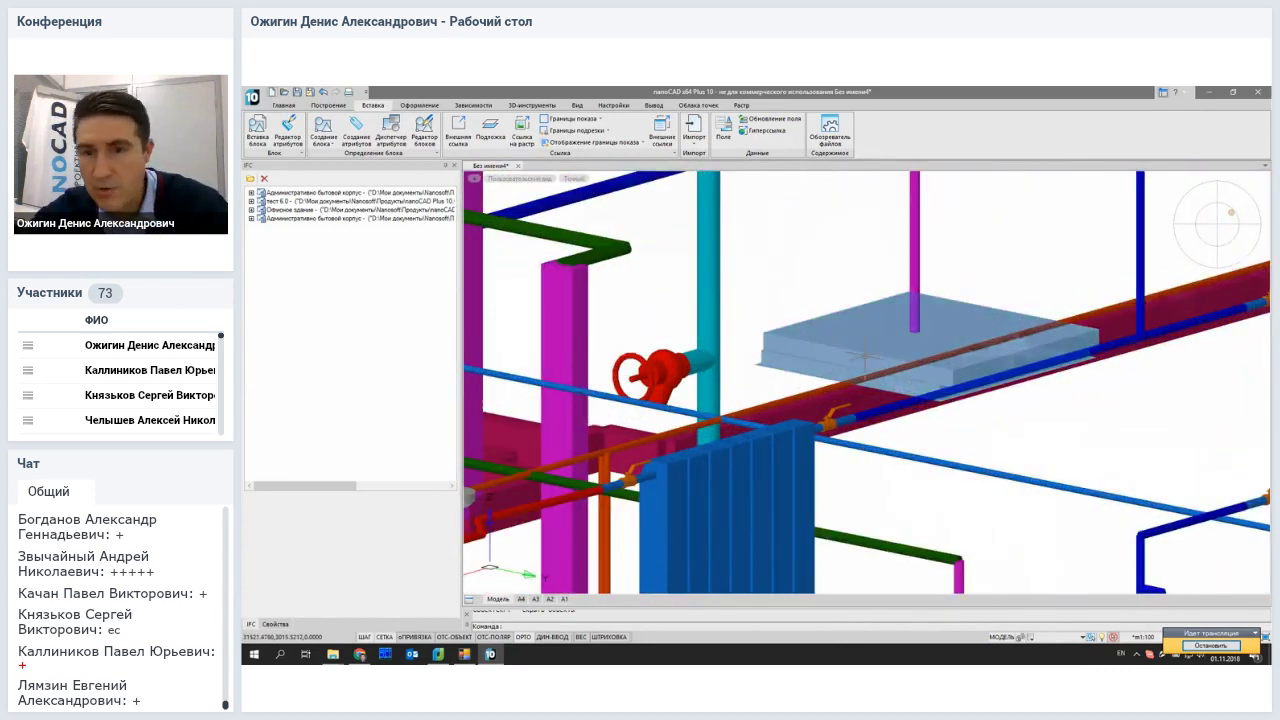
shift+middle_drag(875, 343, 652, 480)
click(292, 623)
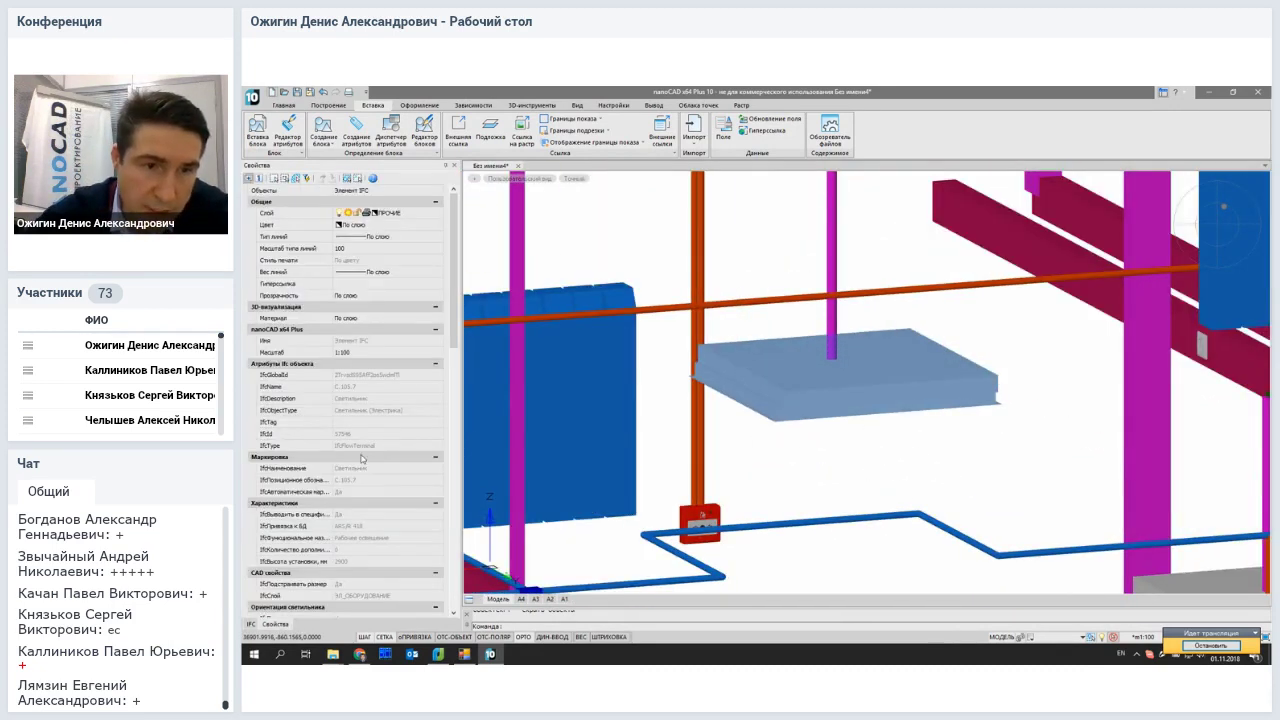
Step: Examine the light fixture's IFC attributes, including load parameters, manufacturer, technical data, lamp parameters and dimensions
drag(456, 335, 457, 411)
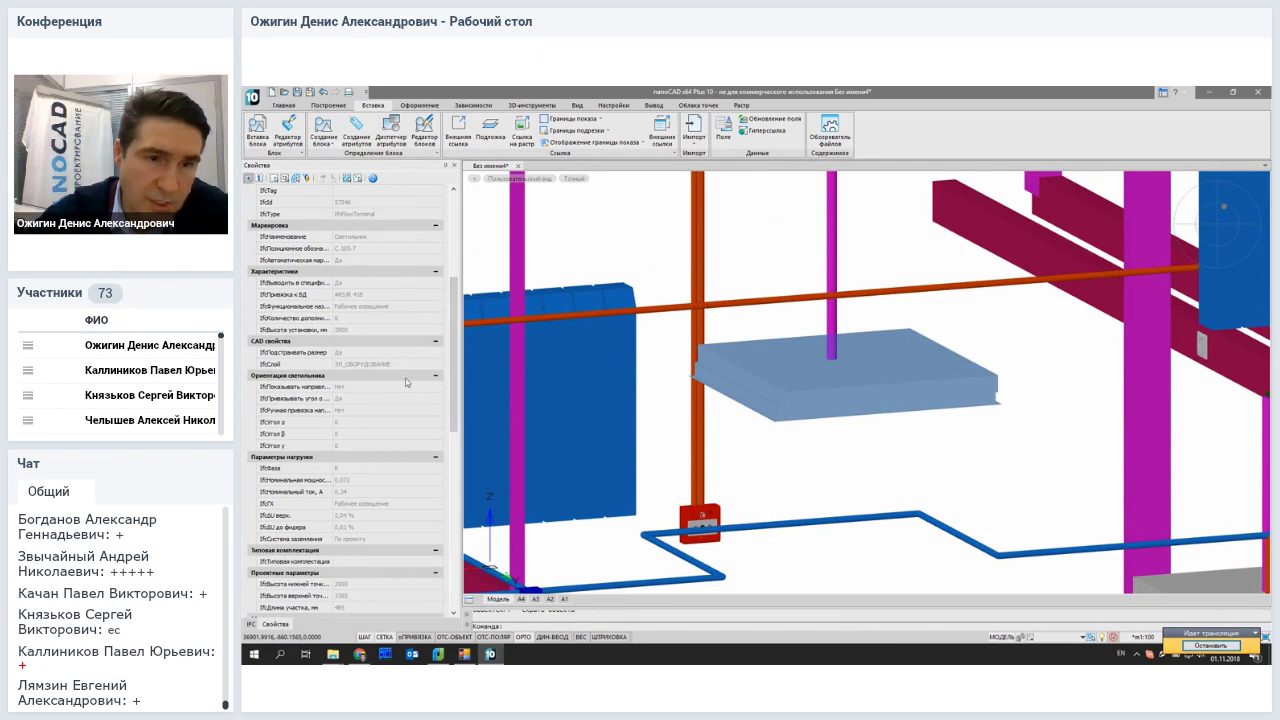
scroll(455, 404, down, 1)
drag(455, 404, 455, 443)
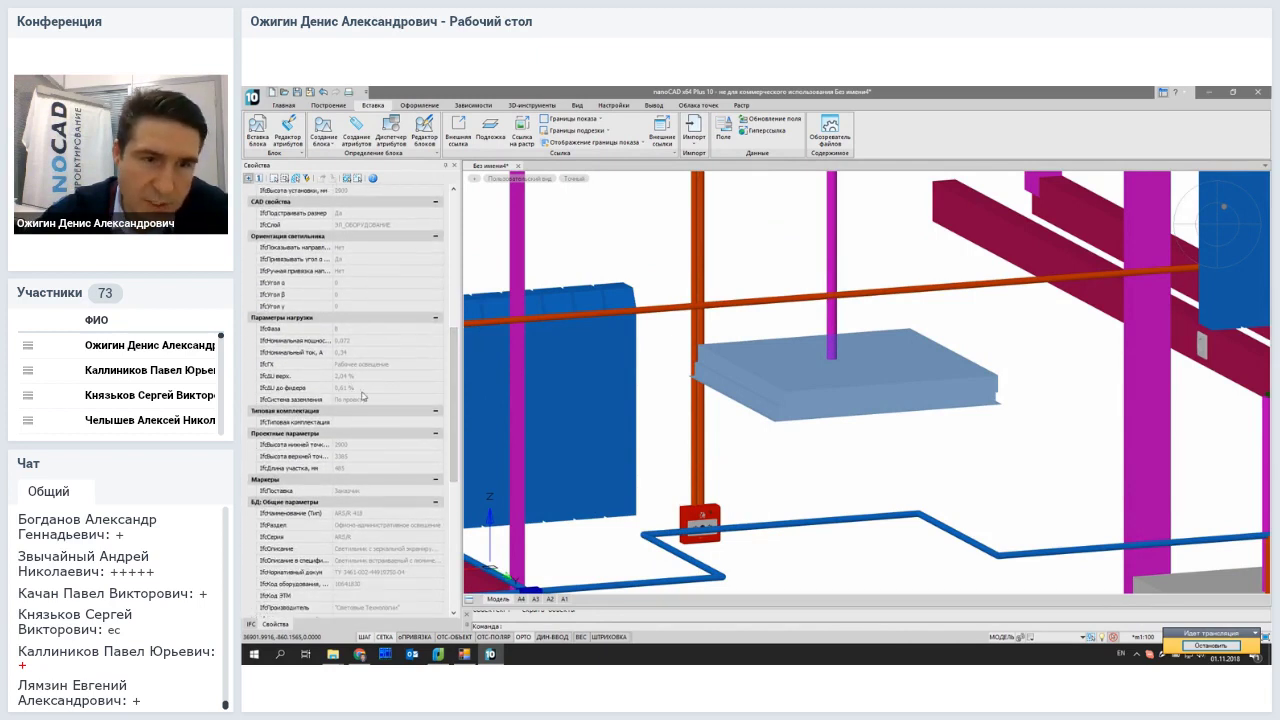
scroll(455, 415, down, 1)
scroll(455, 415, down, 5)
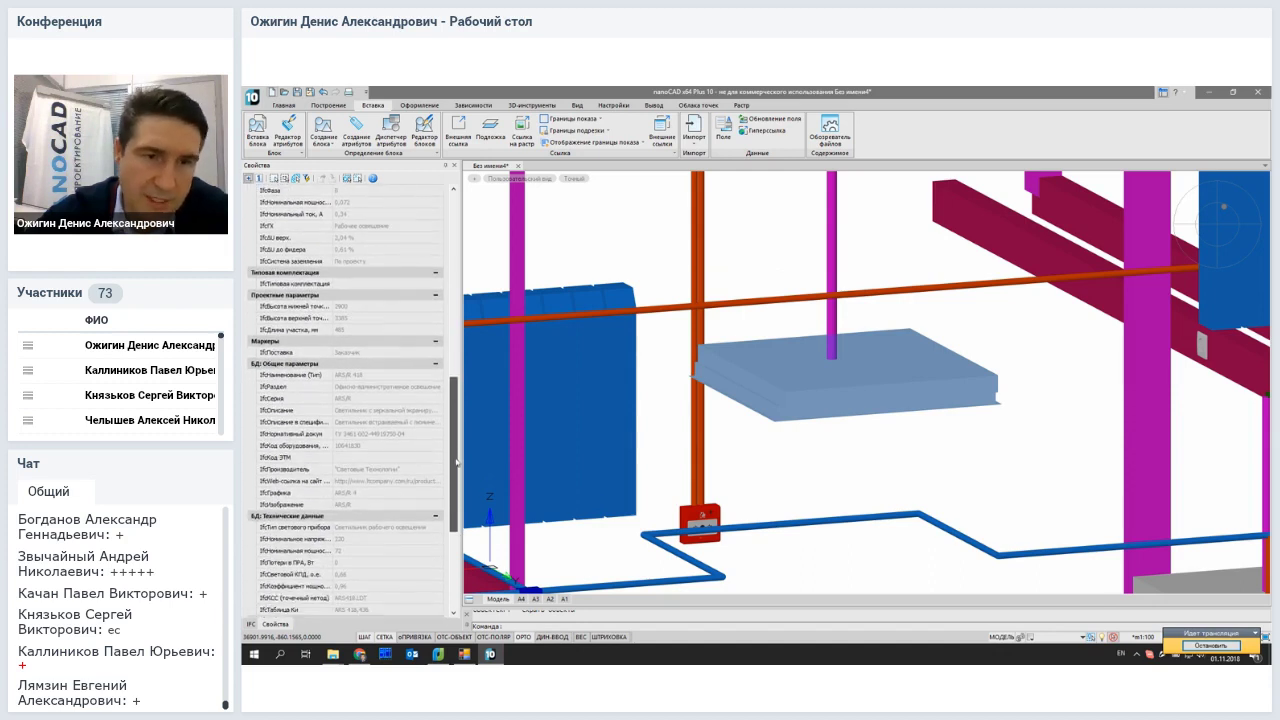
click(372, 399)
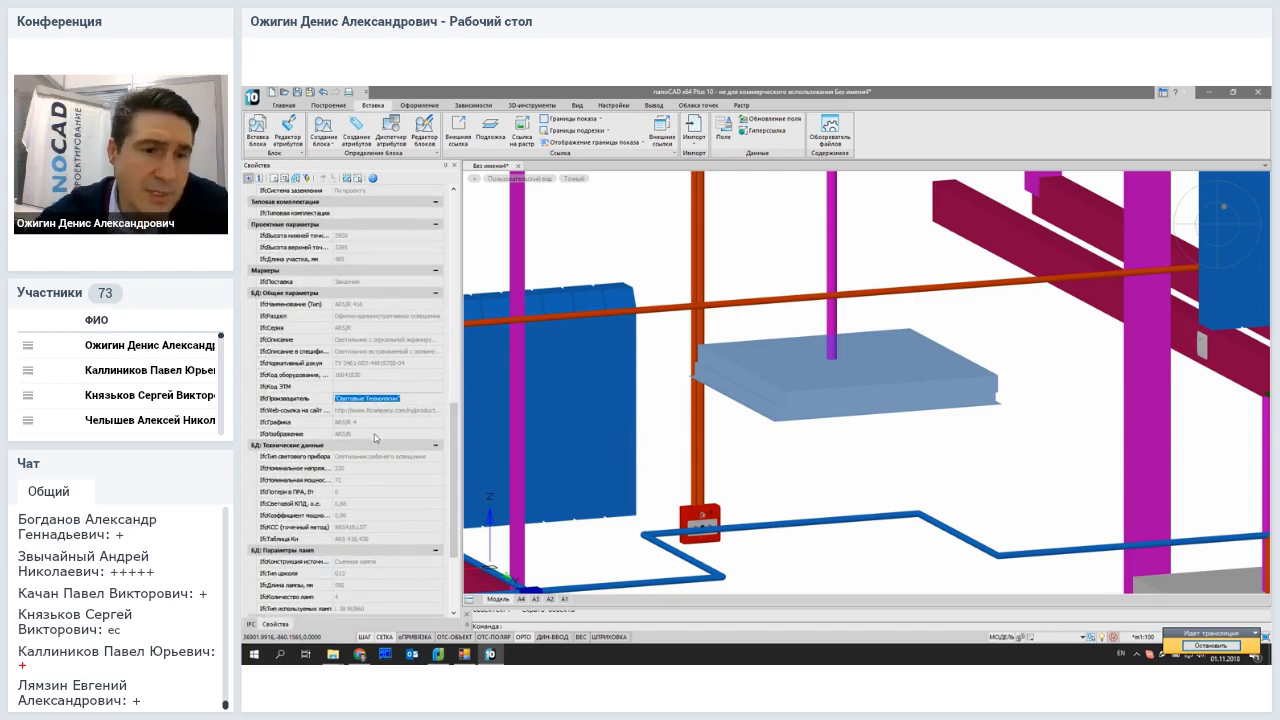
scroll(452, 448, down, 4)
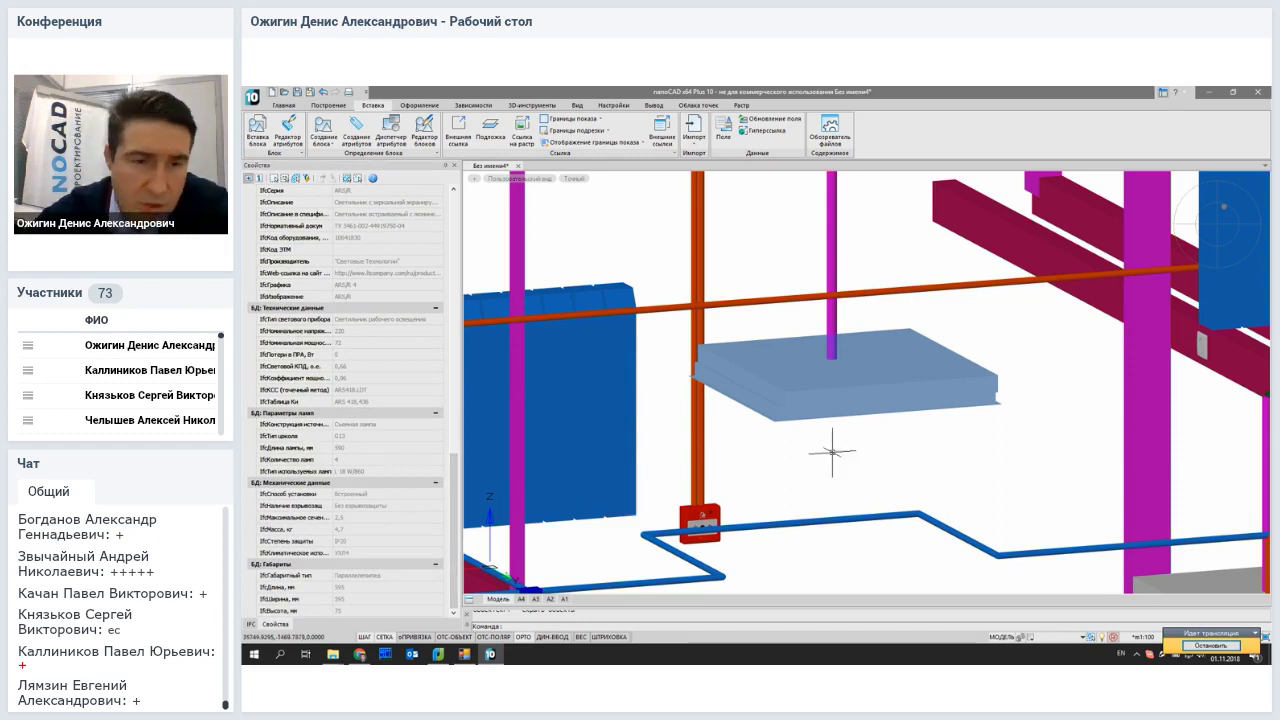
Step: Examine the selected light fixture's geometry from below and its position among the surrounding ducts, trays and pipes
scroll(737, 471, down, 5)
scroll(835, 425, up, 2)
scroll(835, 426, up, 3)
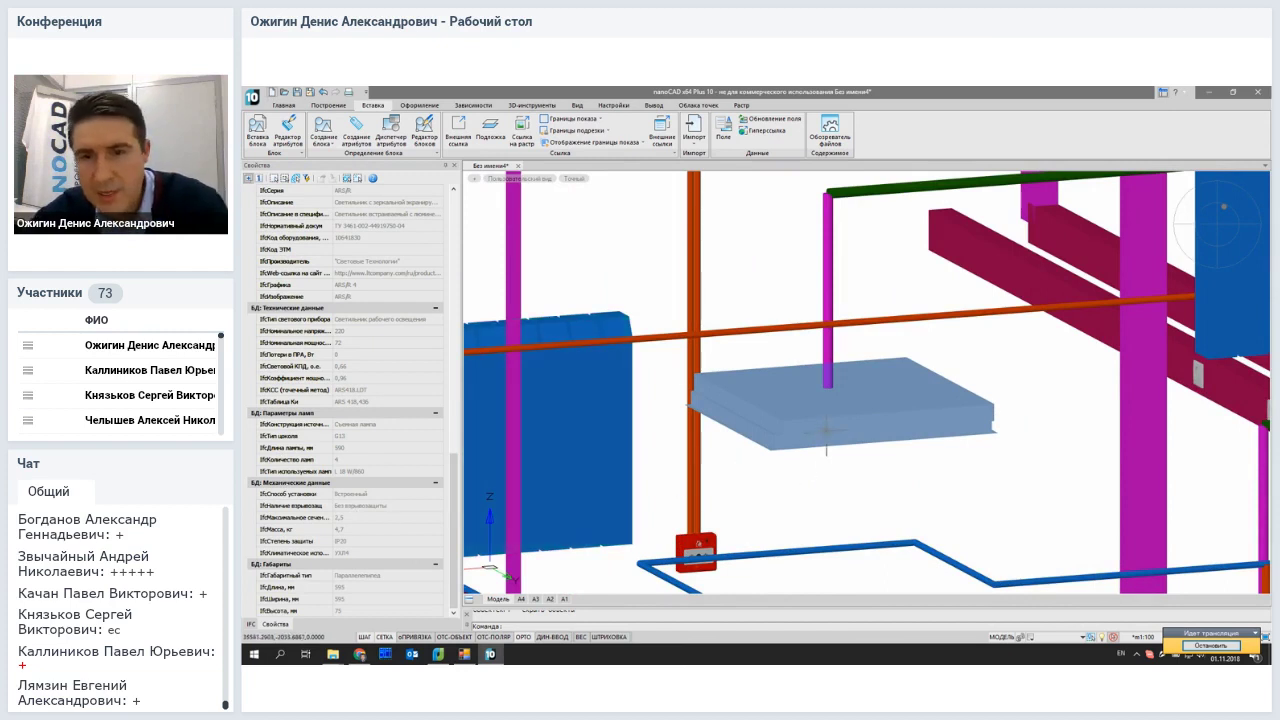
middle_drag(867, 423, 802, 401)
scroll(800, 420, up, 6)
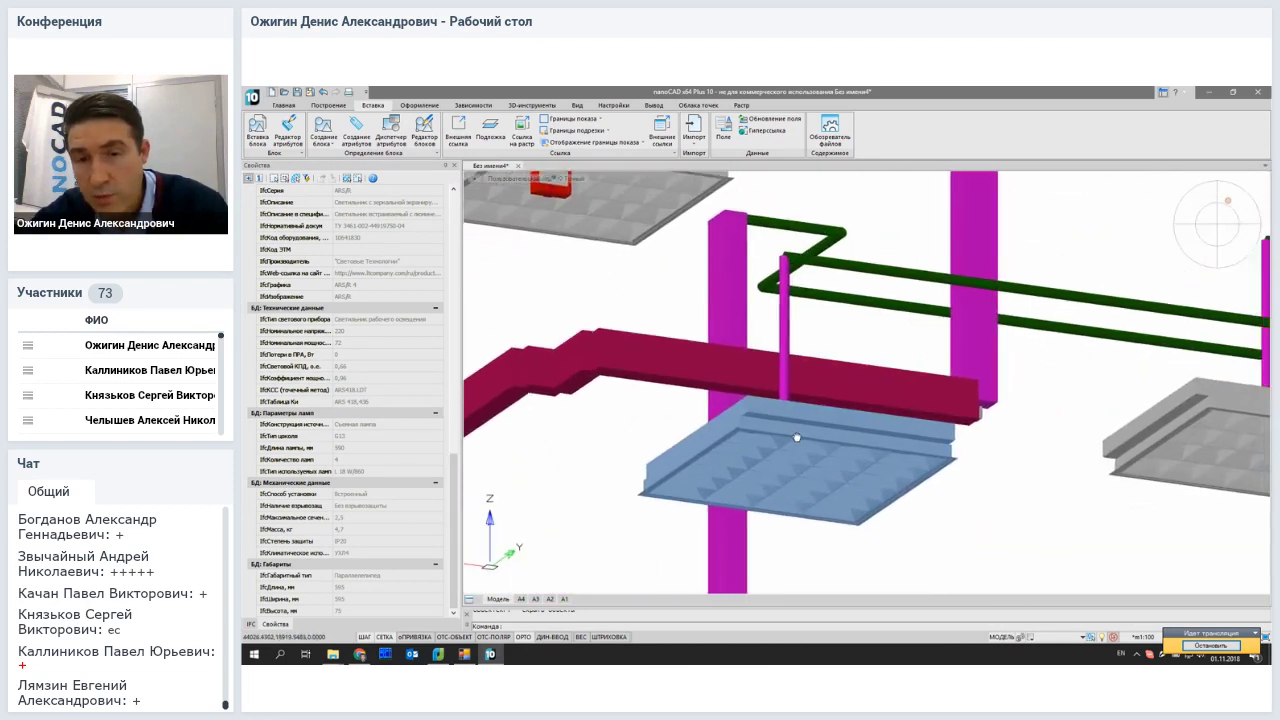
shift+middle_drag(792, 470, 842, 416)
scroll(790, 438, down, 5)
scroll(829, 409, down, 5)
scroll(842, 416, down, 4)
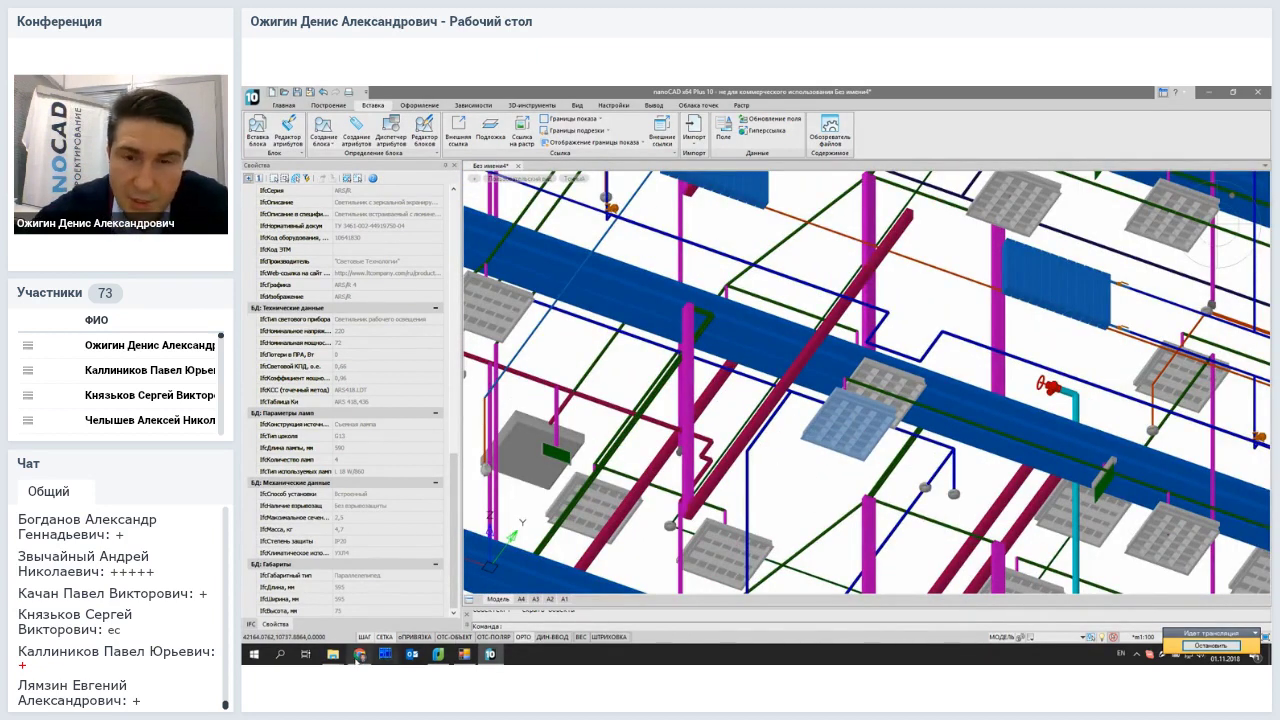
Step: Check the webinar chat in the browser for new questions and switch back to nanoCAD
mouse_move(358, 655)
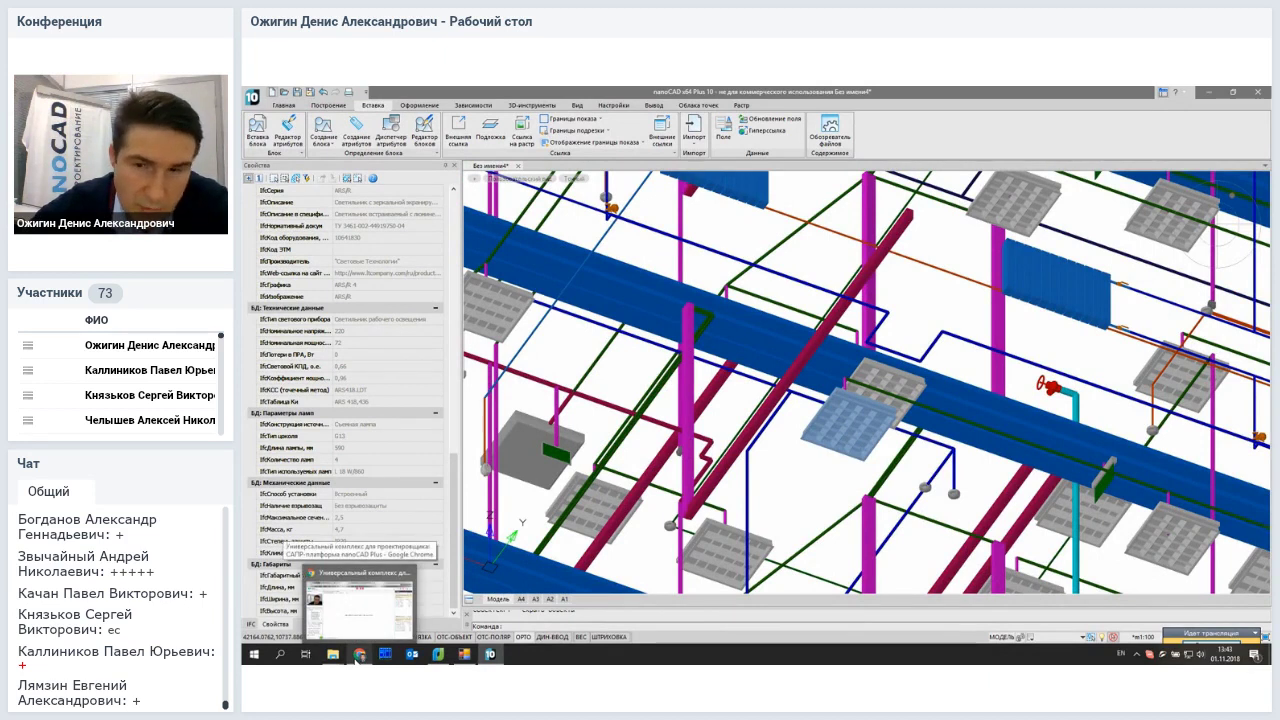
click(359, 655)
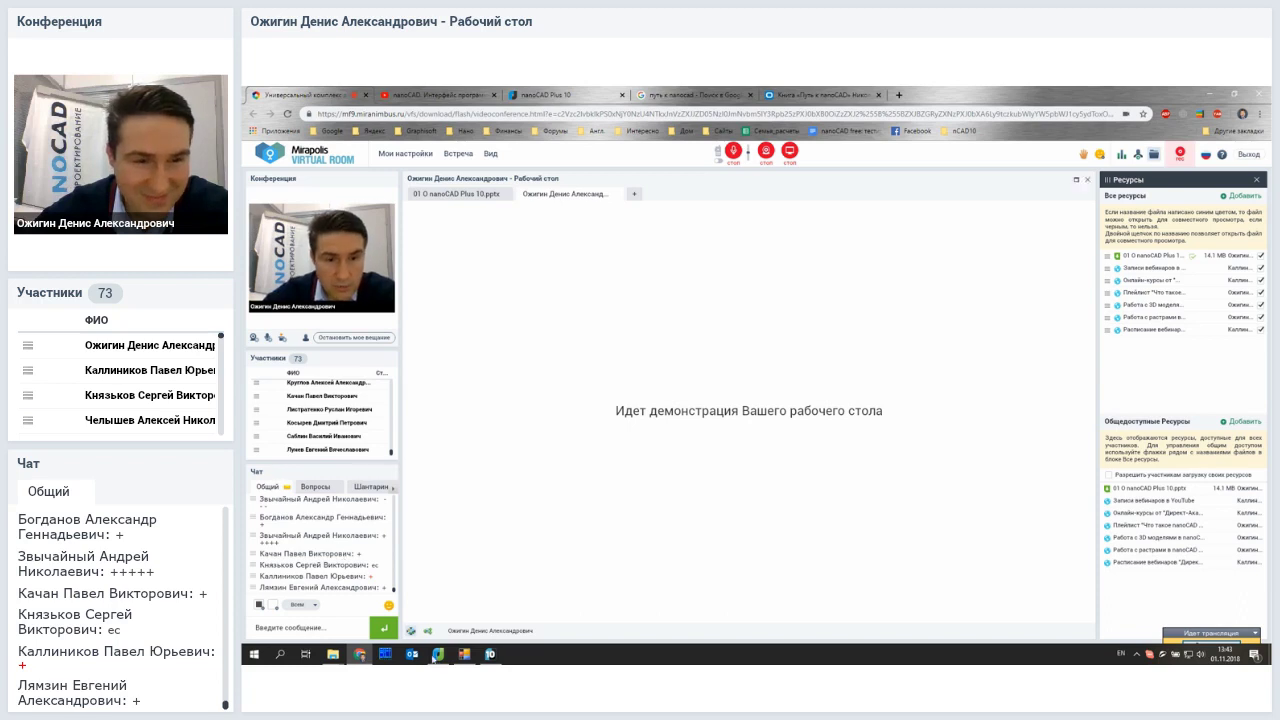
click(491, 655)
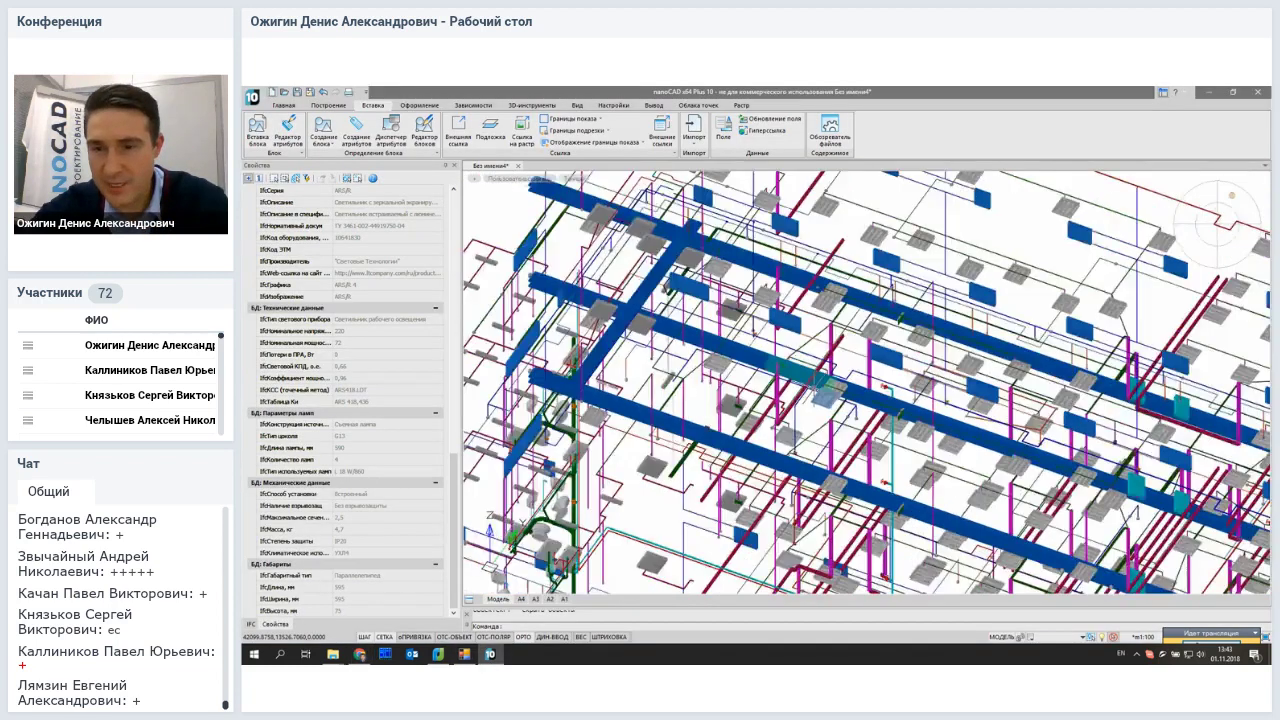
Step: View the complete set of the building's engineering networks from the side
scroll(866, 383, down, 5)
shift+middle_drag(912, 470, 900, 545)
shift+middle_drag(880, 380, 840, 380)
Step: Read the chat question in the browser about displaying conflicts between engineering systems and return to nanoCAD
click(360, 655)
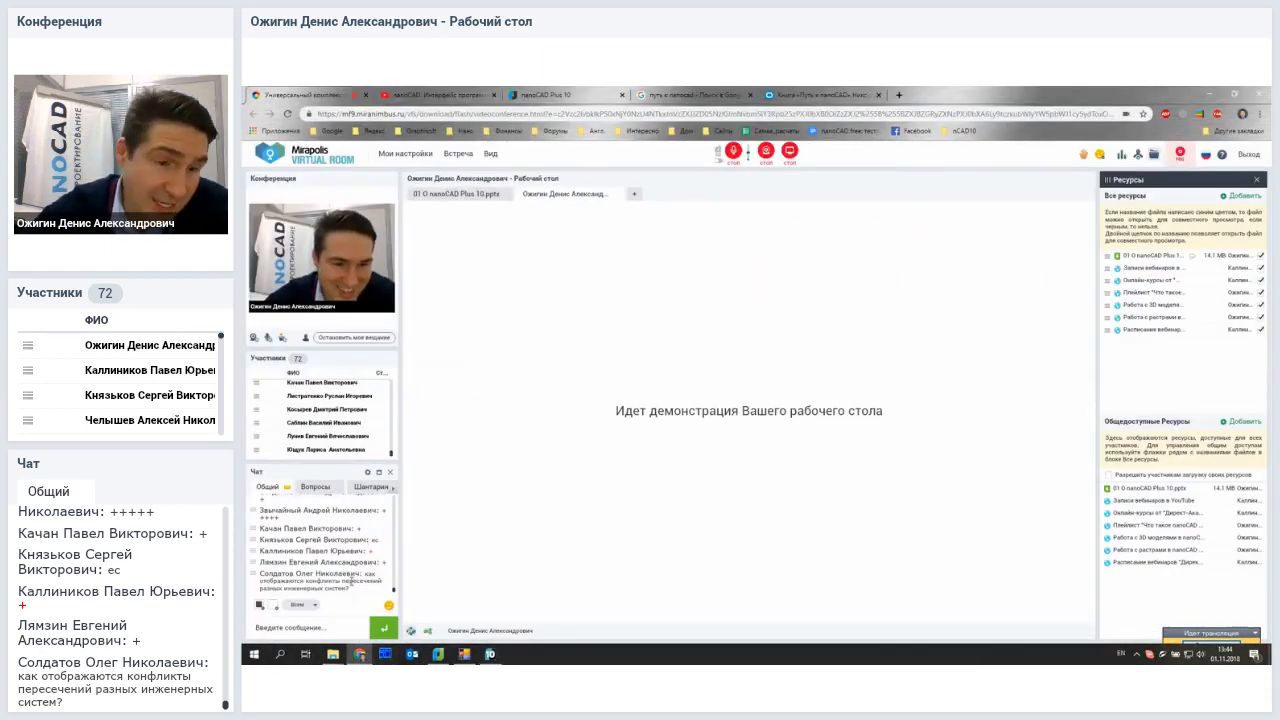
drag(365, 574, 373, 589)
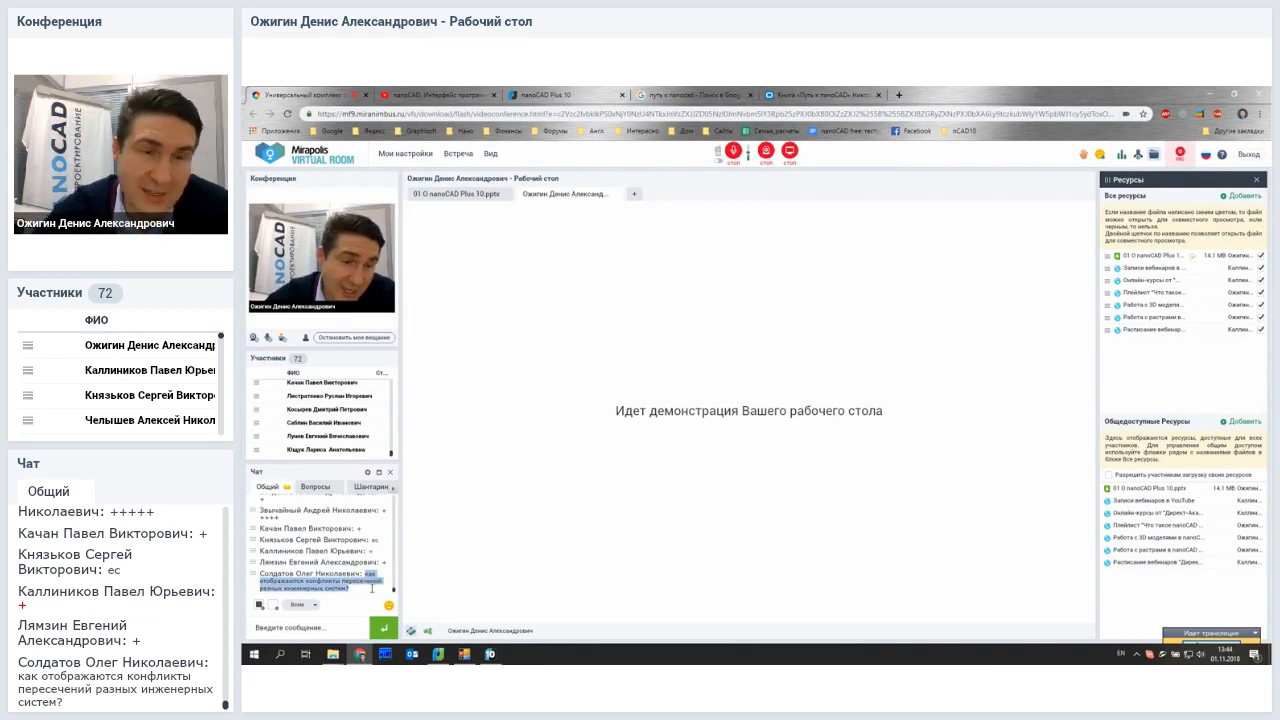
click(372, 589)
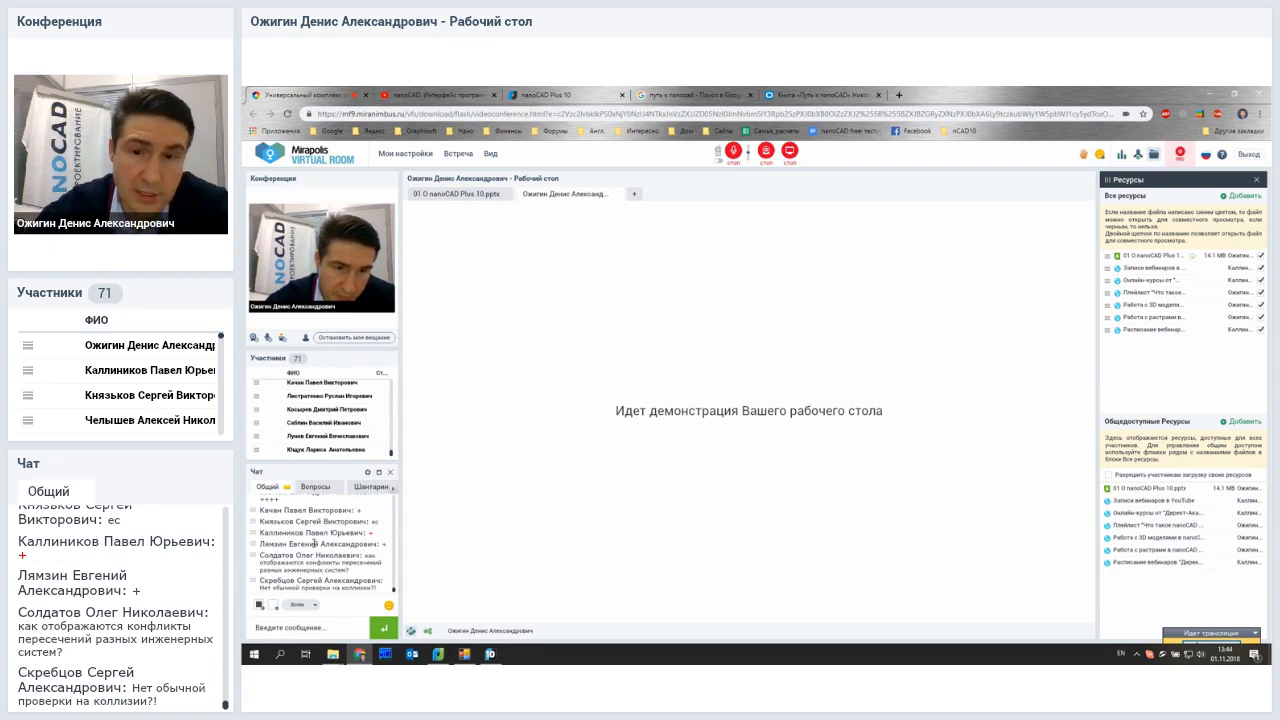
click(490, 654)
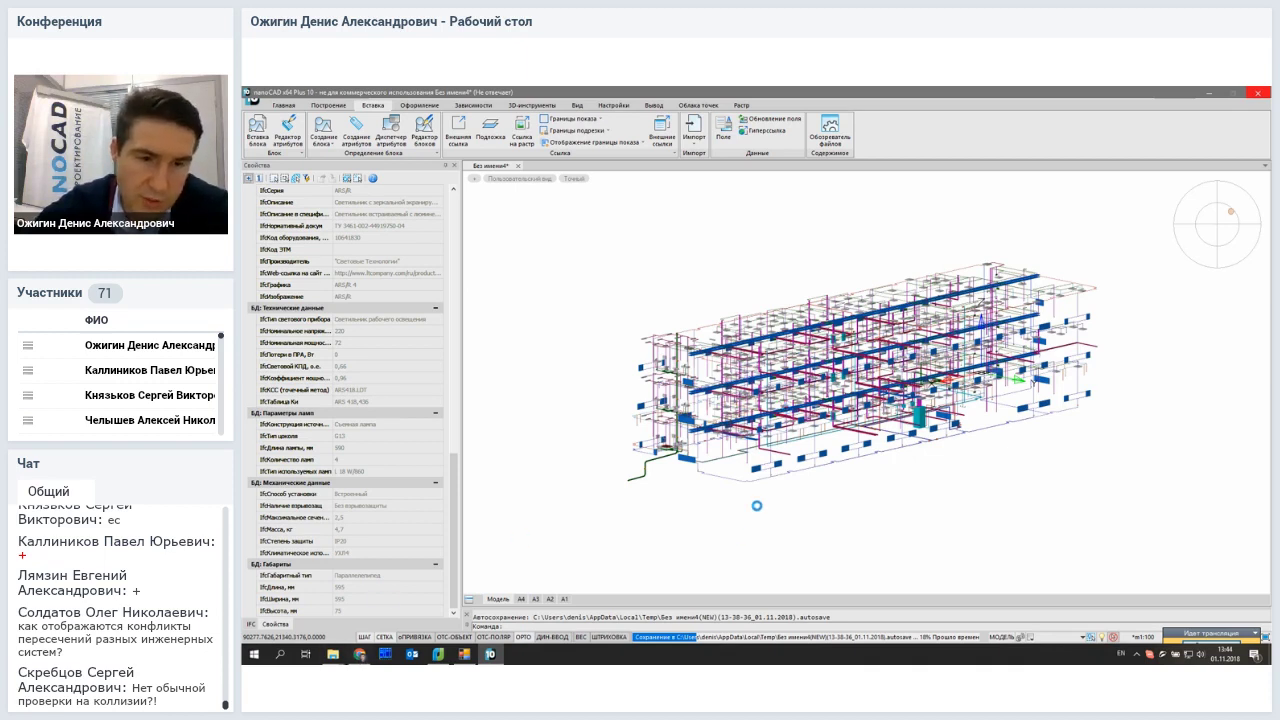
Step: Follow the participants' further messages in the browser's webinar chat, briefly checking the nanoCAD model in between
mouse_move(360, 654)
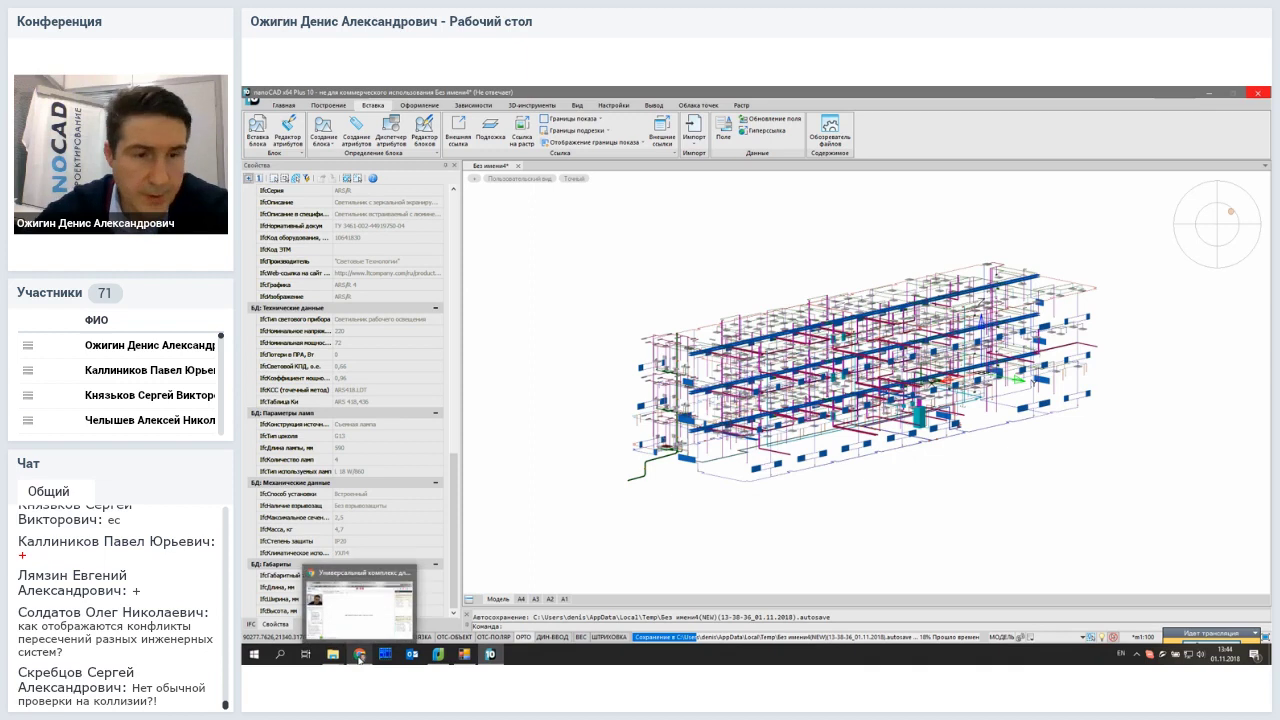
click(344, 608)
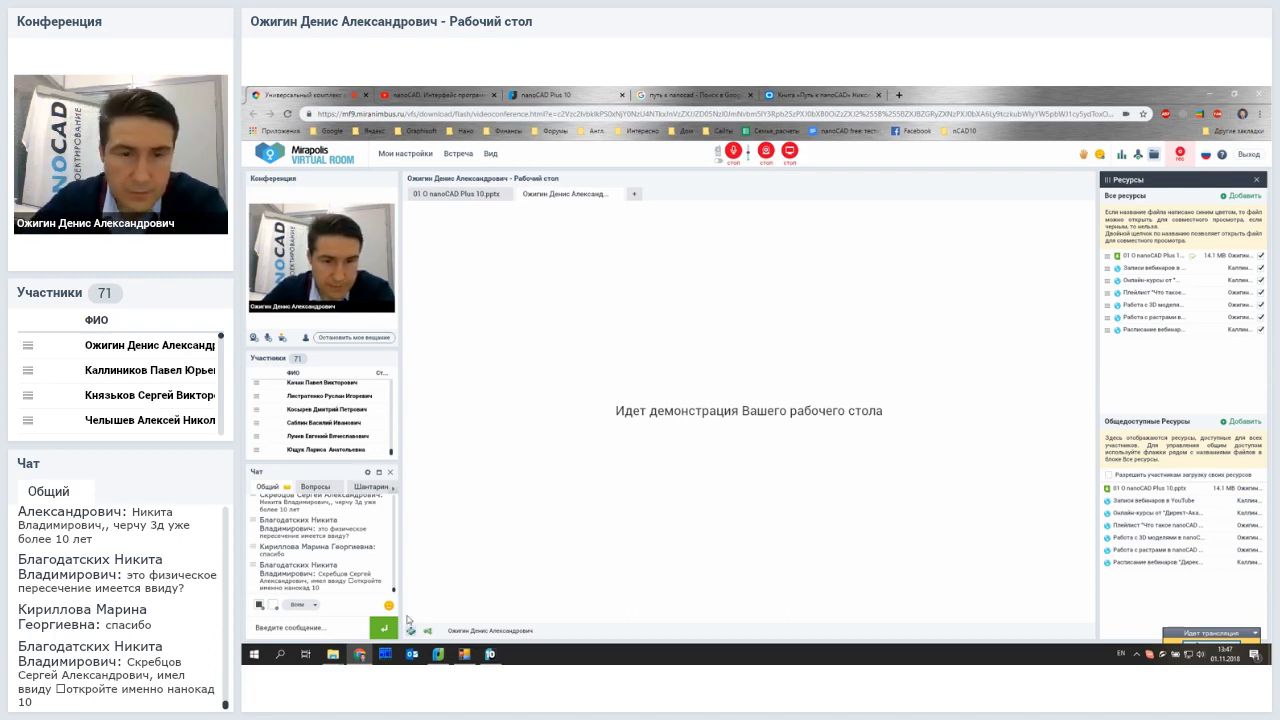
click(490, 654)
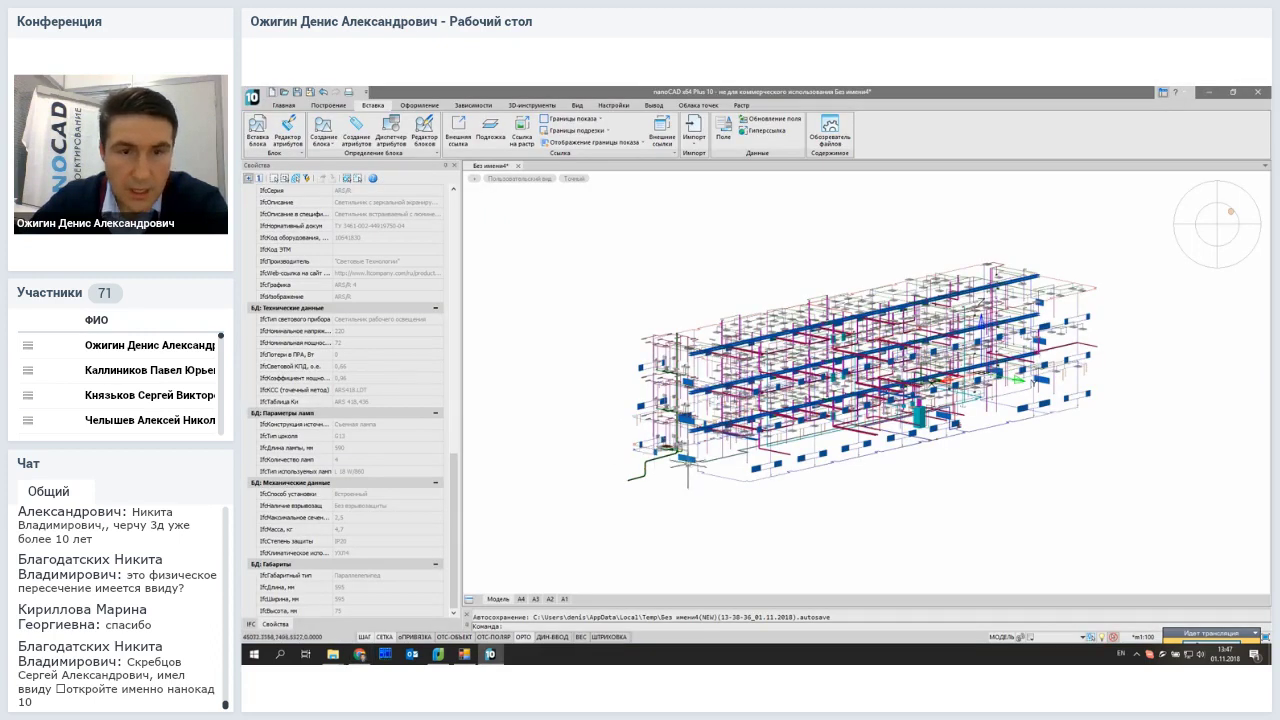
click(360, 656)
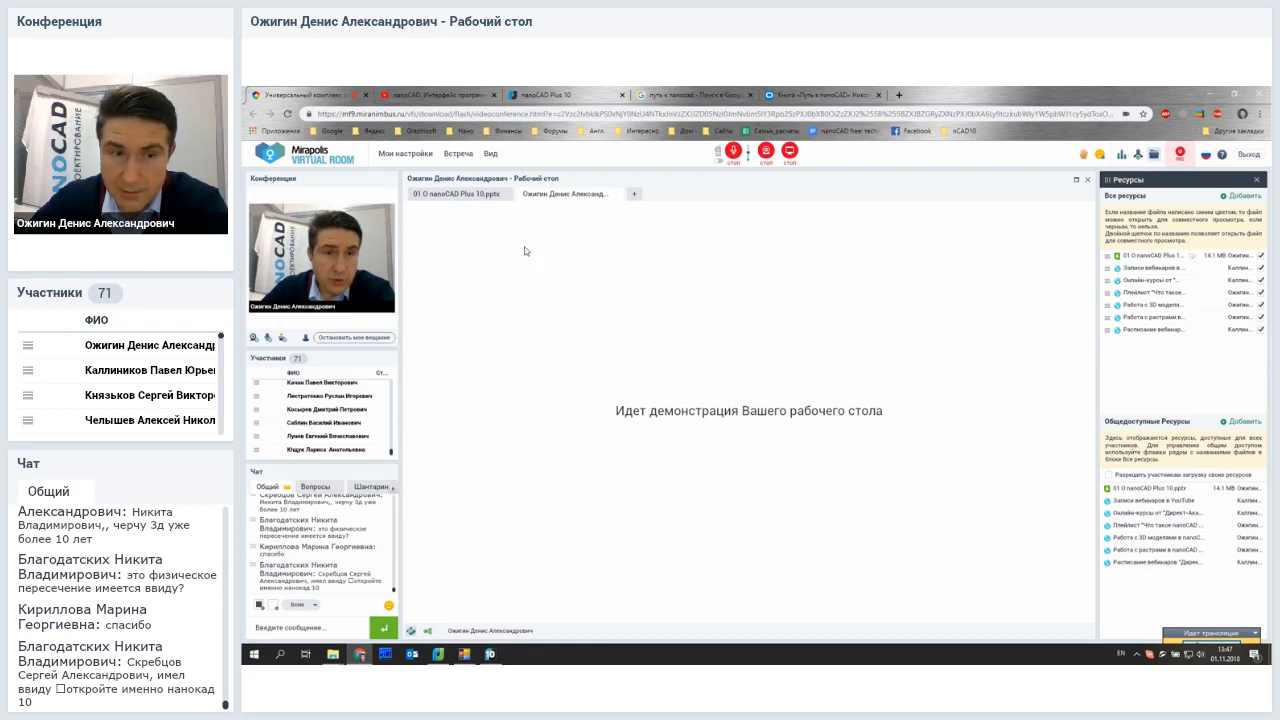